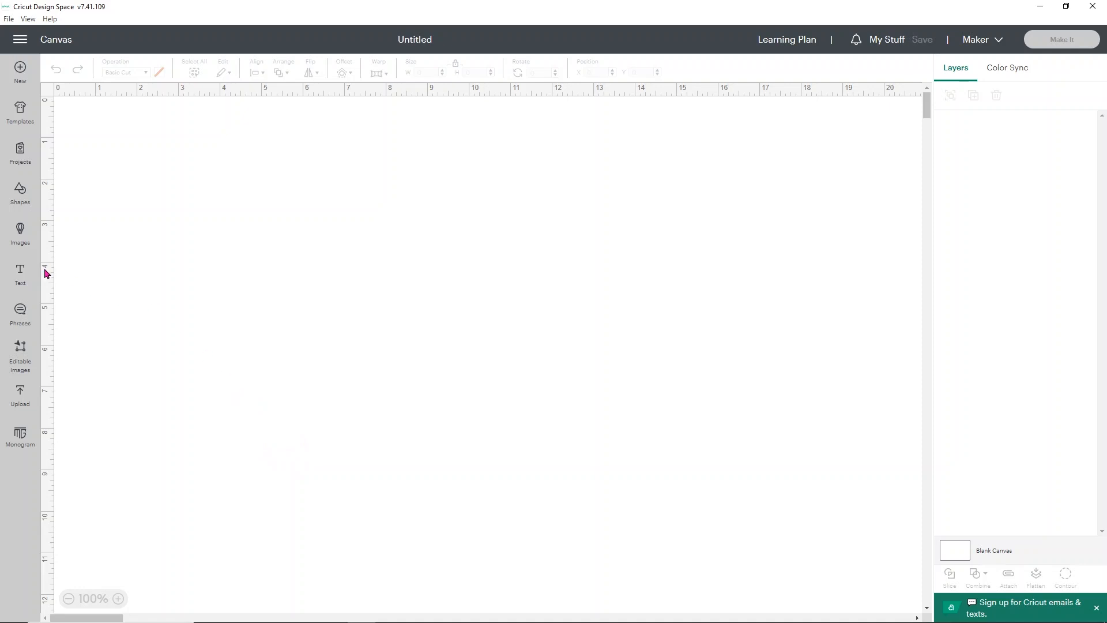
- Add the text "TRICK OR TREAT" on three lines, one word per line, and move it to about X 6.14, Y 2.53
{"action": "left_click", "coordinate": [20, 274]}
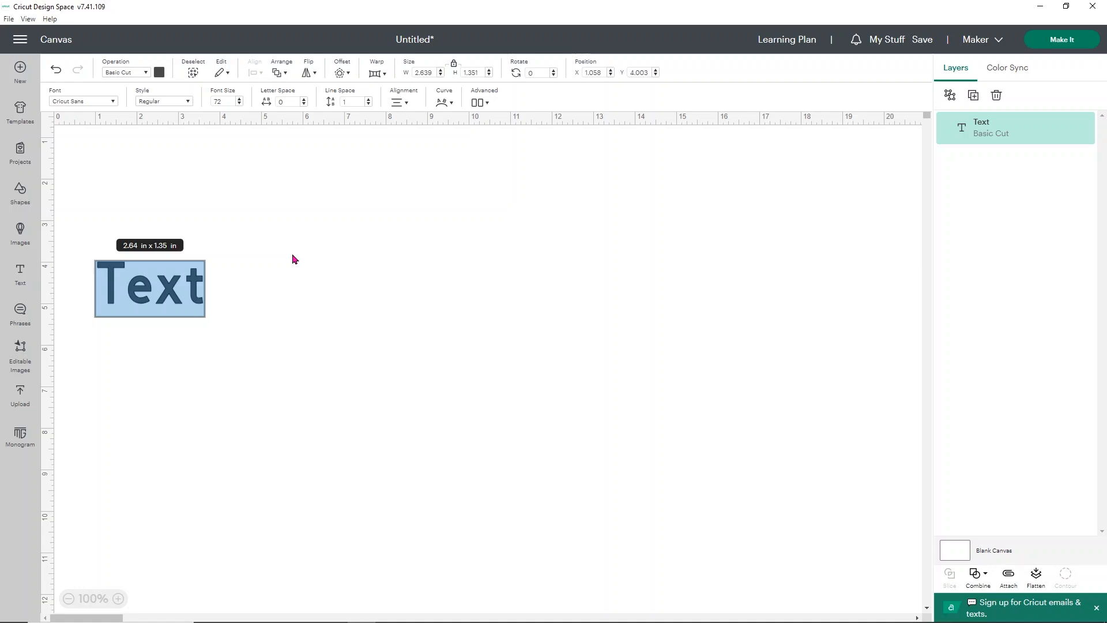
{"action": "type", "text": "TRICK"}
{"action": "key", "text": "Return"}
{"action": "type", "text": "OR"}
{"action": "key", "text": "Return"}
{"action": "type", "text": "TREAT"}
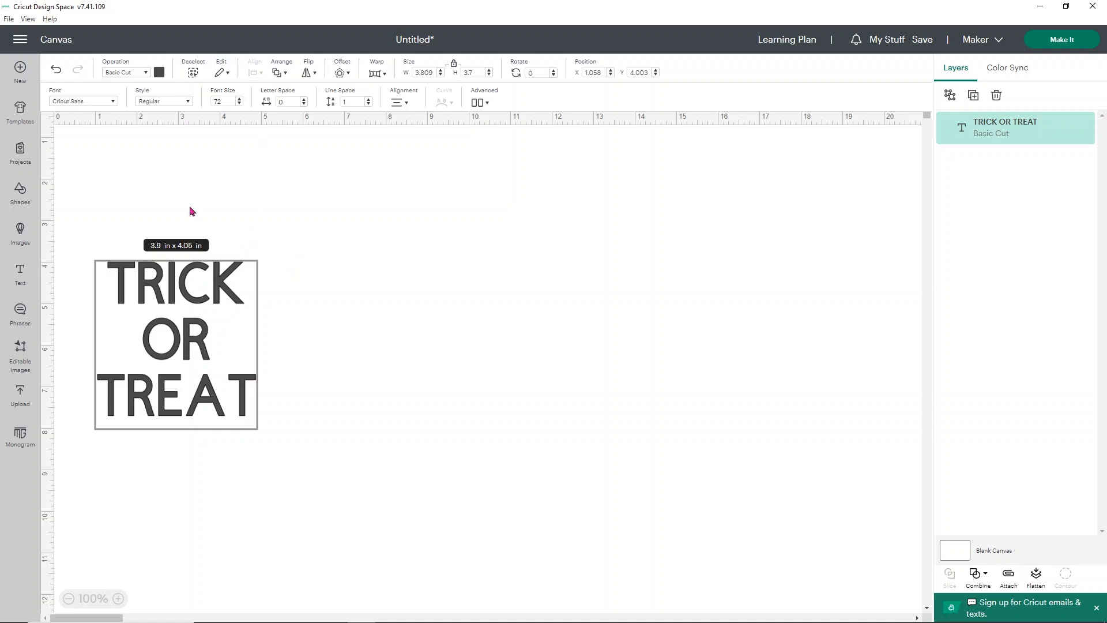
{"action": "left_click", "coordinate": [265, 274]}
{"action": "left_click_drag", "start_coordinate": [223, 290], "coordinate": [434, 229]}
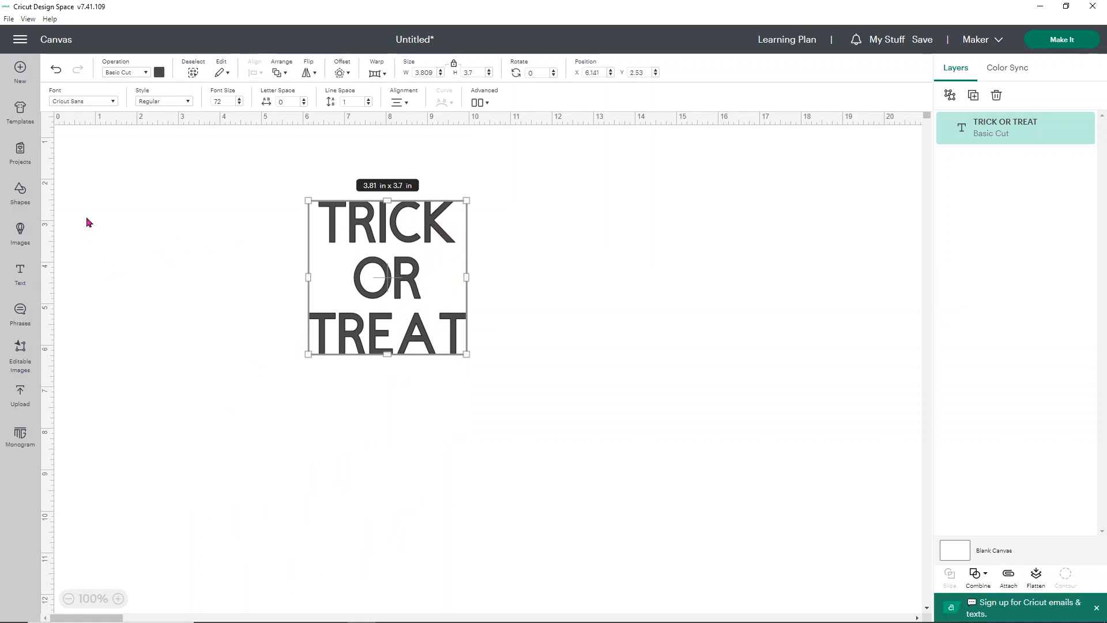
- Change the text's font to Cooper Black from the system fonts and deselect the text
{"action": "left_click", "coordinate": [114, 102]}
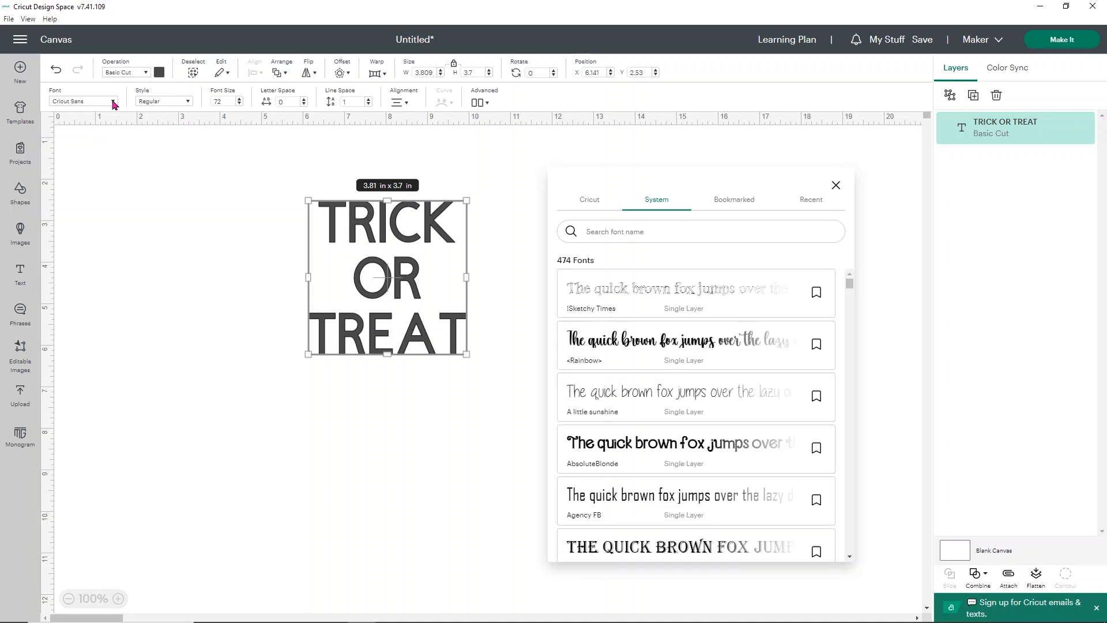
{"action": "left_click", "coordinate": [658, 201]}
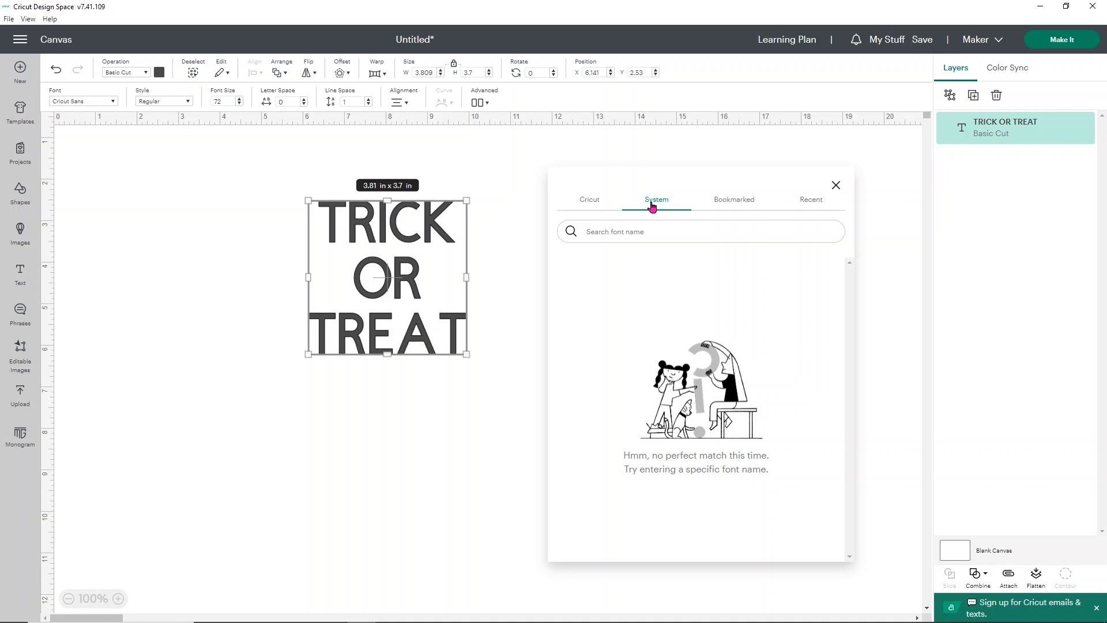
{"action": "left_click", "coordinate": [589, 203]}
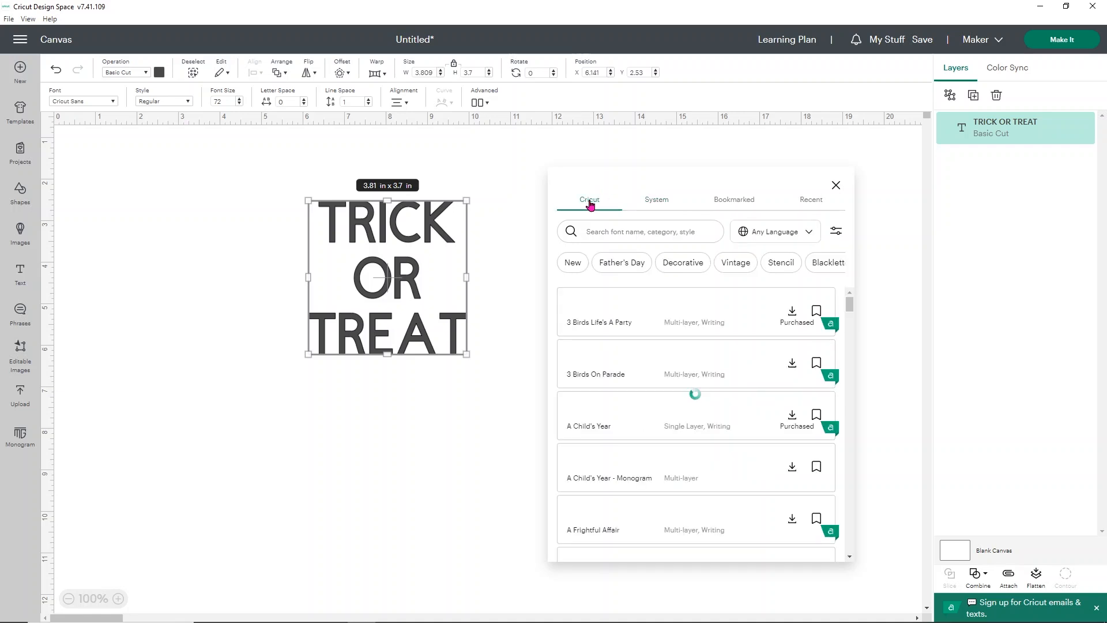
{"action": "left_click", "coordinate": [655, 202]}
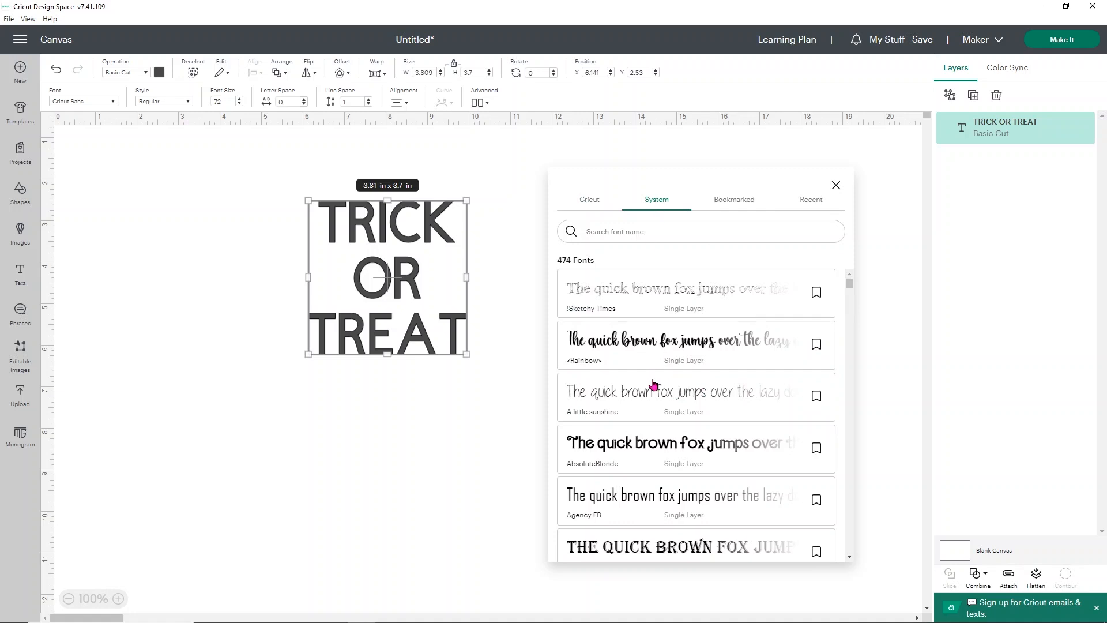
{"action": "scroll", "coordinate": [652, 379], "scroll_direction": "down", "scroll_amount": 8}
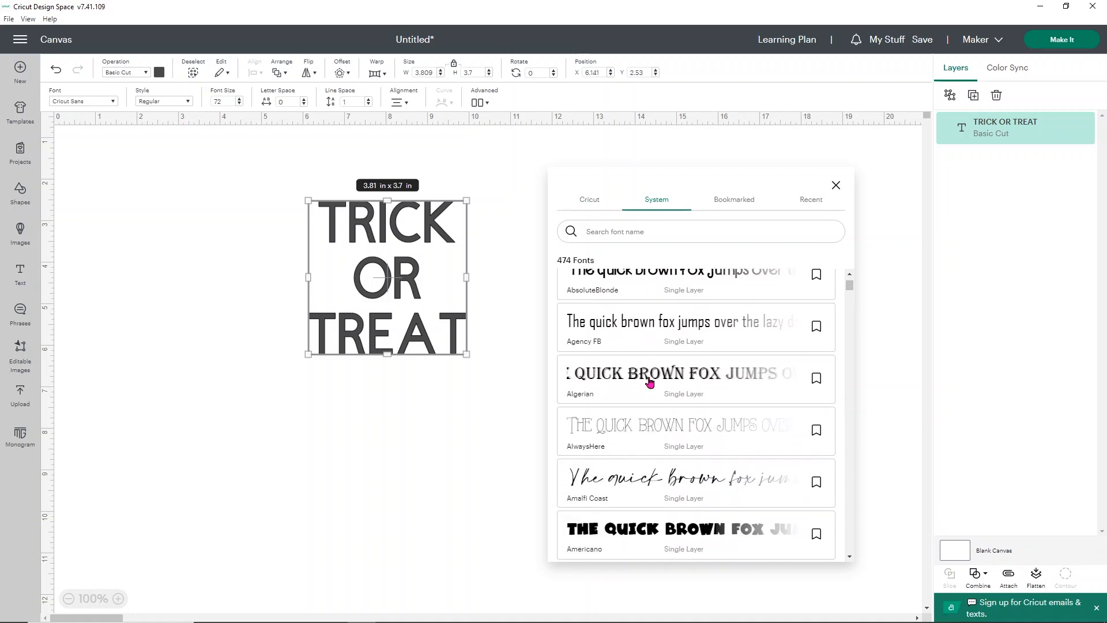
{"action": "scroll", "coordinate": [649, 381], "scroll_direction": "down", "scroll_amount": 10}
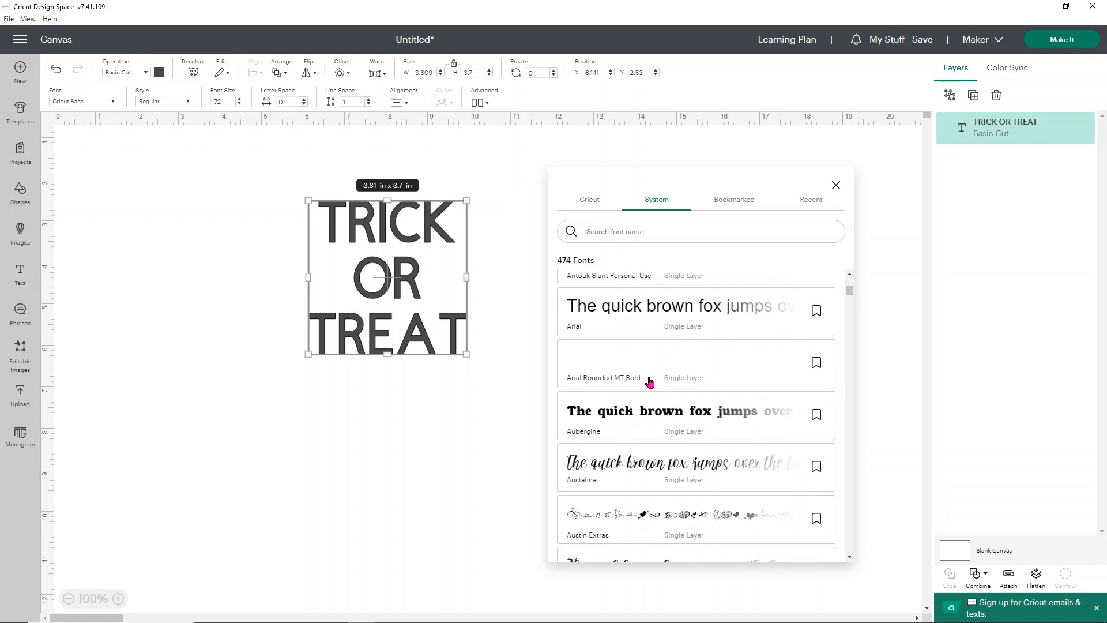
{"action": "scroll", "coordinate": [650, 380], "scroll_direction": "down", "scroll_amount": 10}
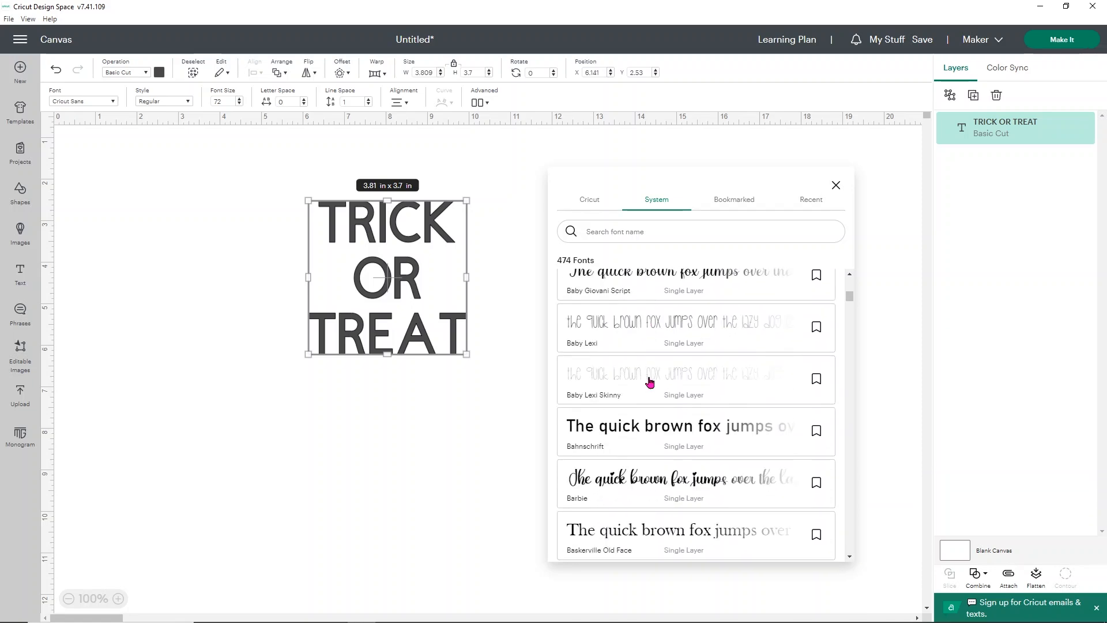
{"action": "scroll", "coordinate": [650, 382], "scroll_direction": "down", "scroll_amount": 5}
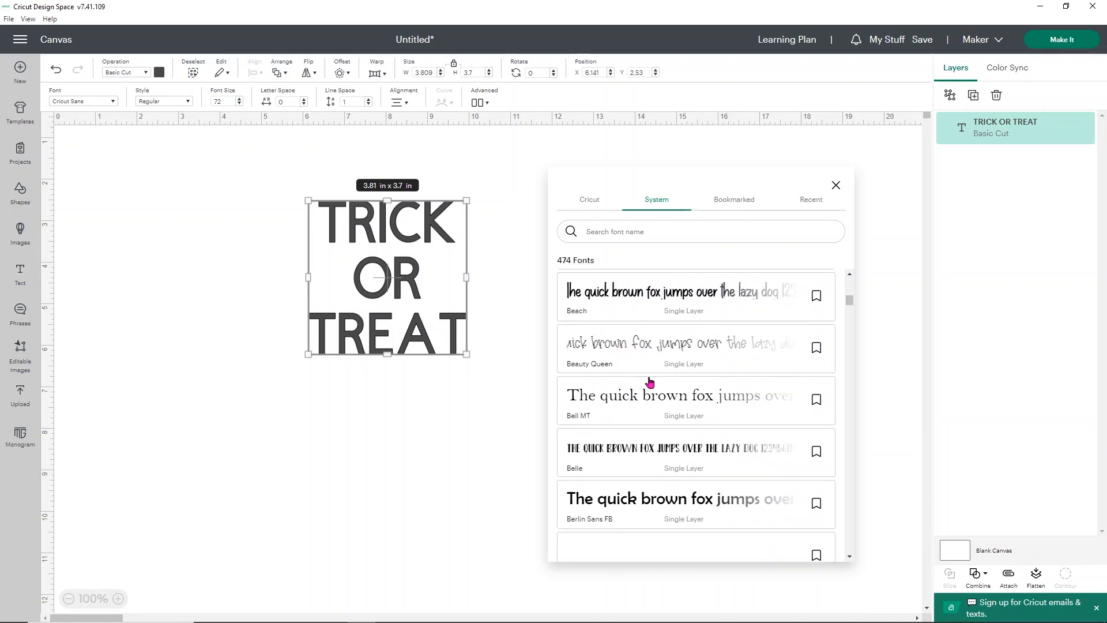
{"action": "scroll", "coordinate": [649, 382], "scroll_direction": "down", "scroll_amount": 8}
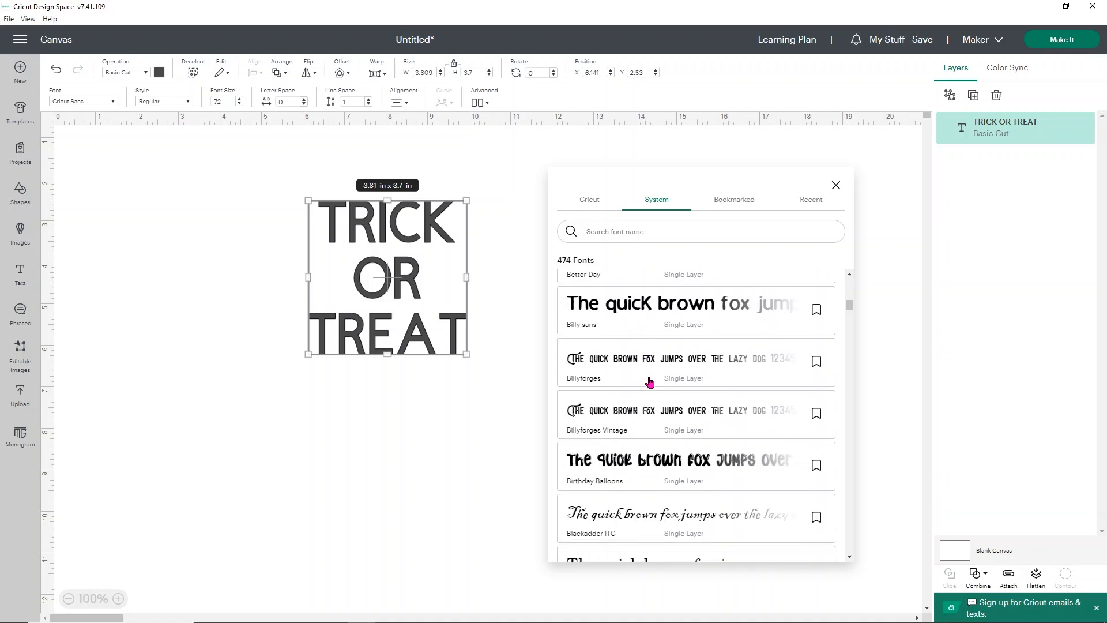
{"action": "scroll", "coordinate": [649, 383], "scroll_direction": "down", "scroll_amount": 8}
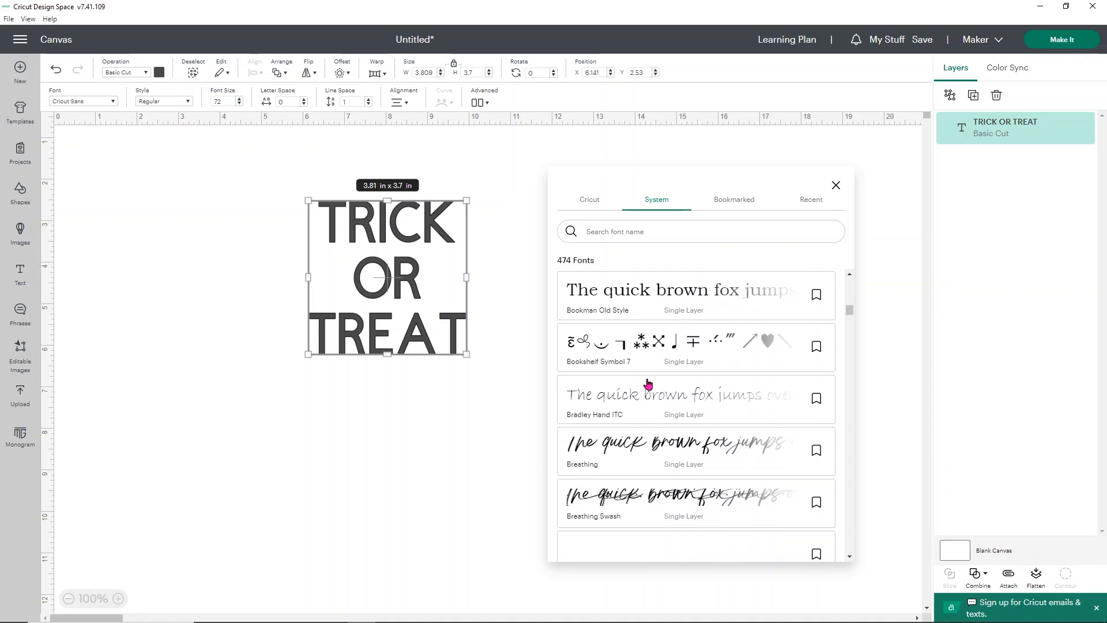
{"action": "scroll", "coordinate": [648, 383], "scroll_direction": "down", "scroll_amount": 10}
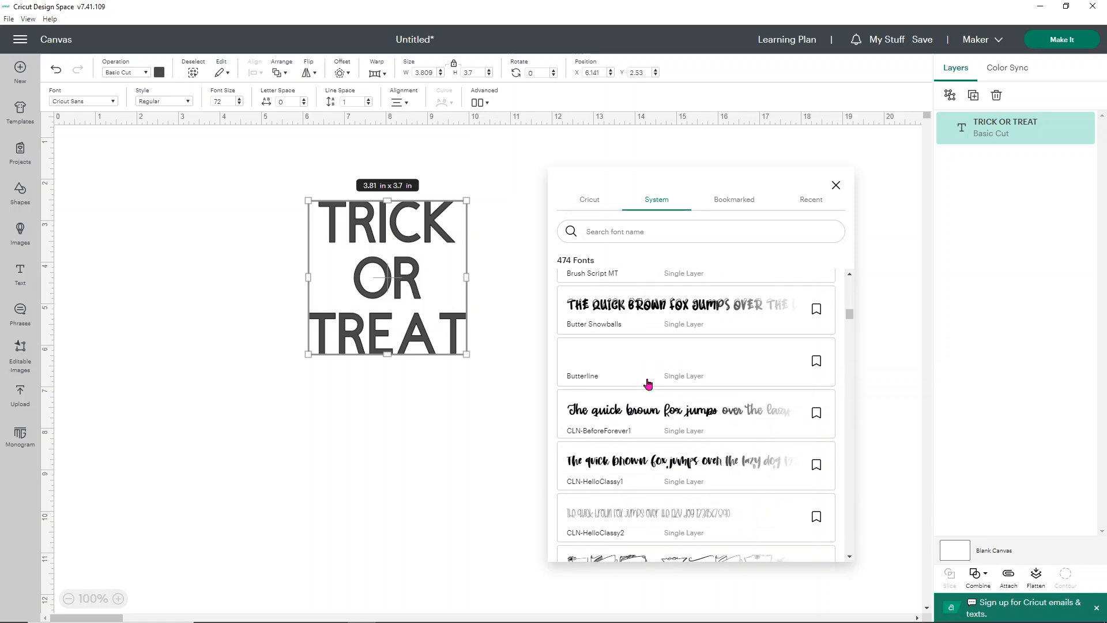
{"action": "scroll", "coordinate": [649, 383], "scroll_direction": "down", "scroll_amount": 8}
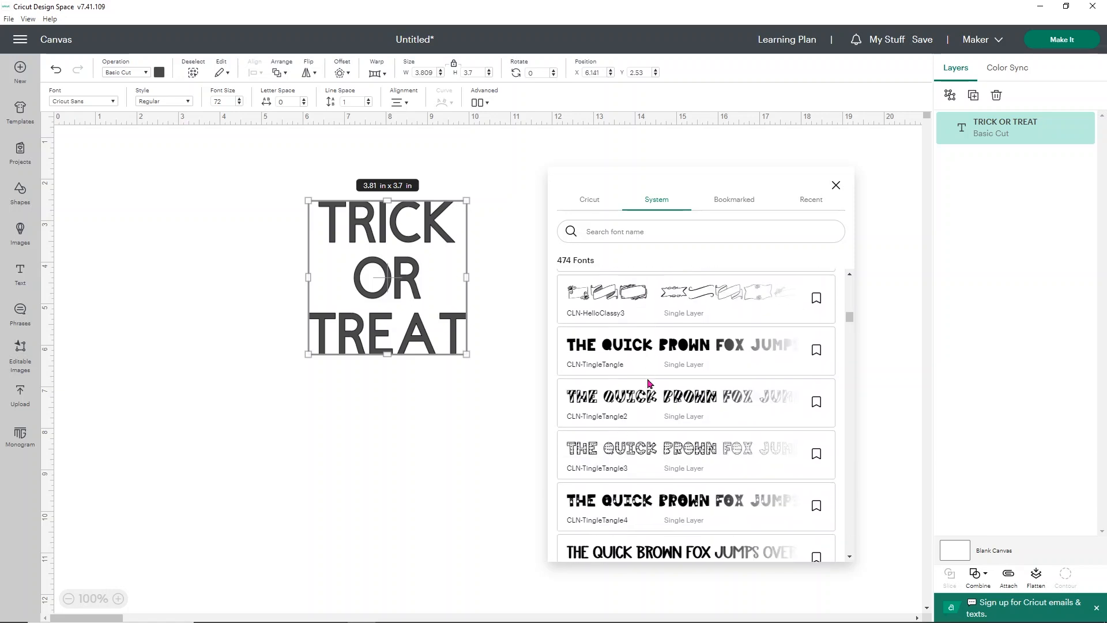
{"action": "scroll", "coordinate": [648, 383], "scroll_direction": "down", "scroll_amount": 5}
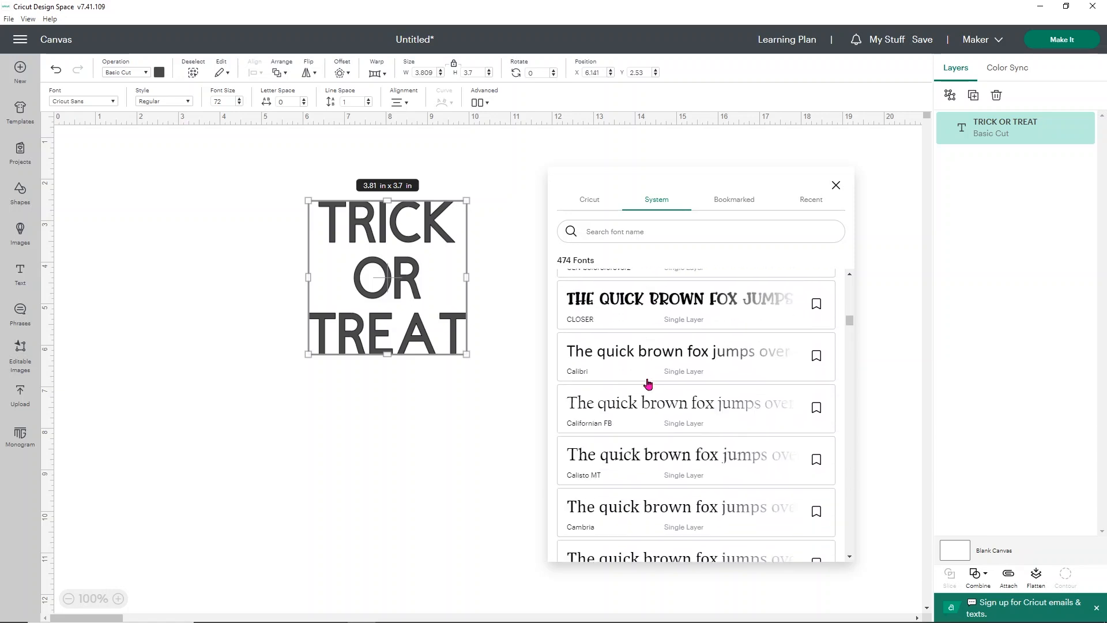
{"action": "scroll", "coordinate": [649, 383], "scroll_direction": "down", "scroll_amount": 5}
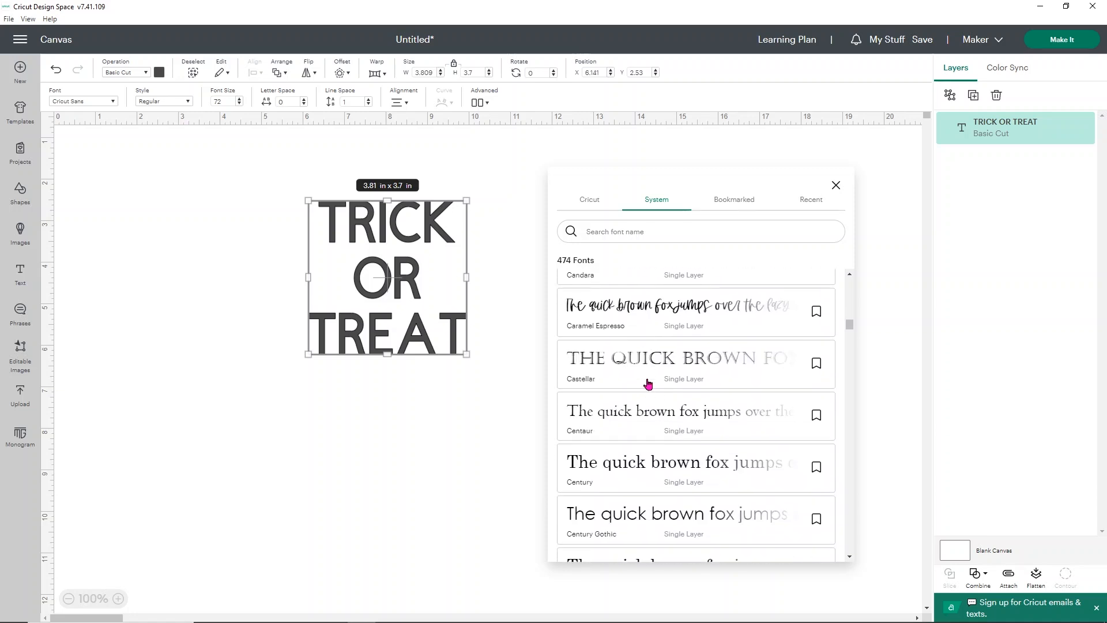
{"action": "scroll", "coordinate": [649, 384], "scroll_direction": "down", "scroll_amount": 6}
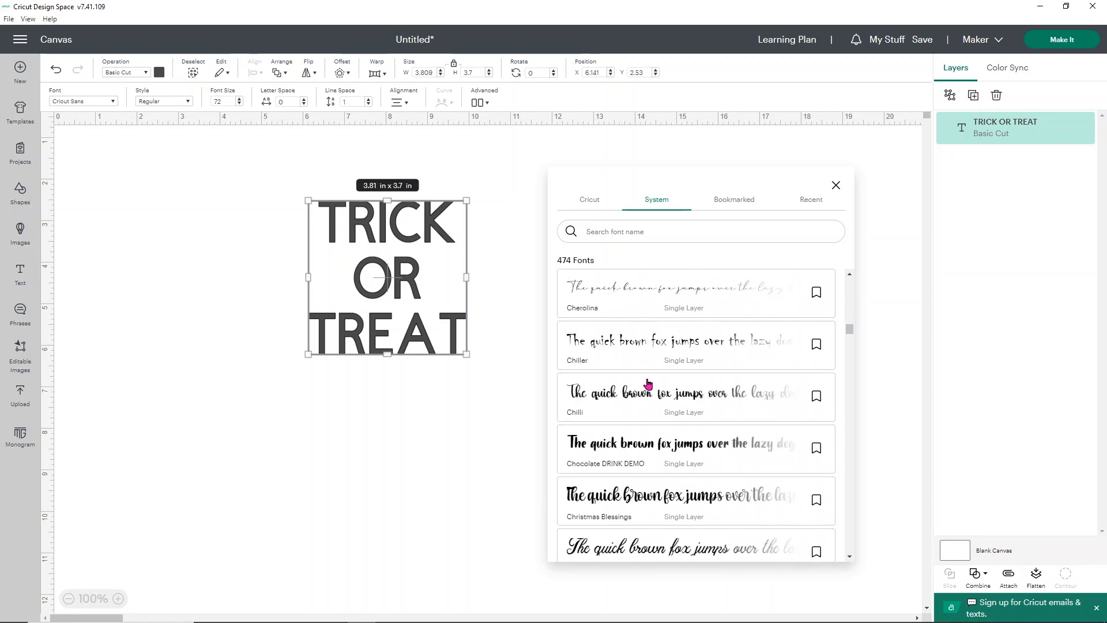
{"action": "scroll", "coordinate": [649, 383], "scroll_direction": "down", "scroll_amount": 4}
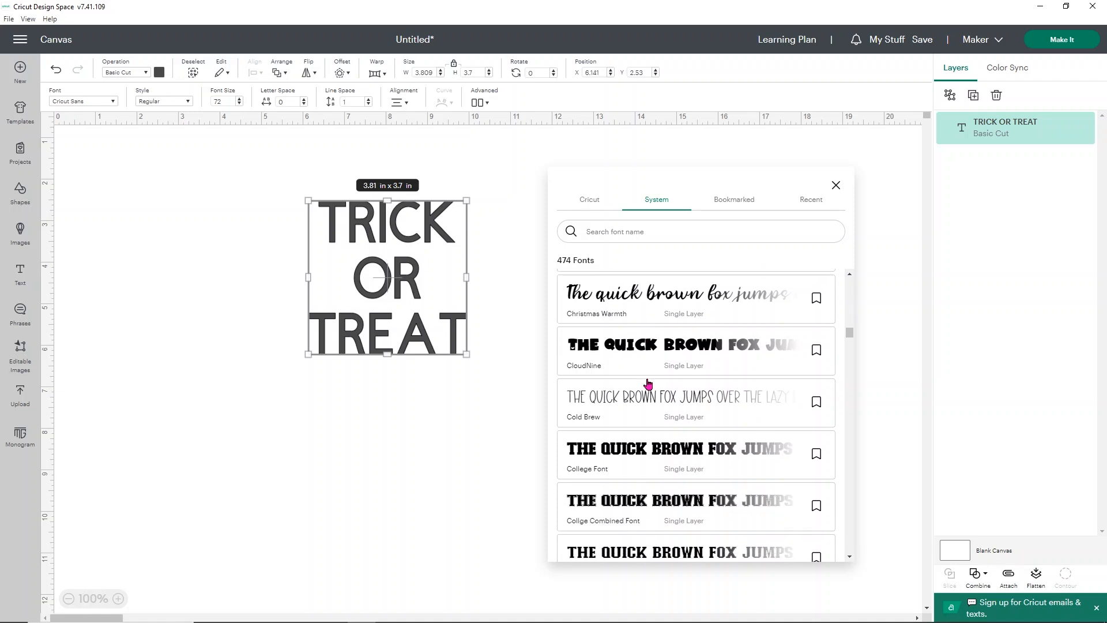
{"action": "scroll", "coordinate": [648, 382], "scroll_direction": "down", "scroll_amount": 6}
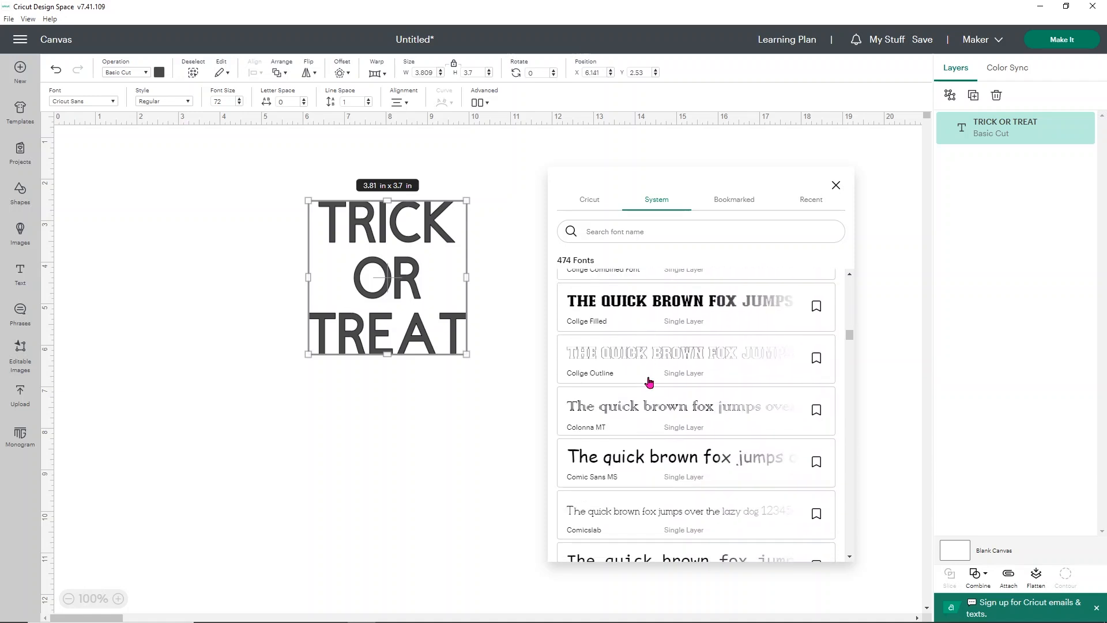
{"action": "scroll", "coordinate": [649, 382], "scroll_direction": "down", "scroll_amount": 1}
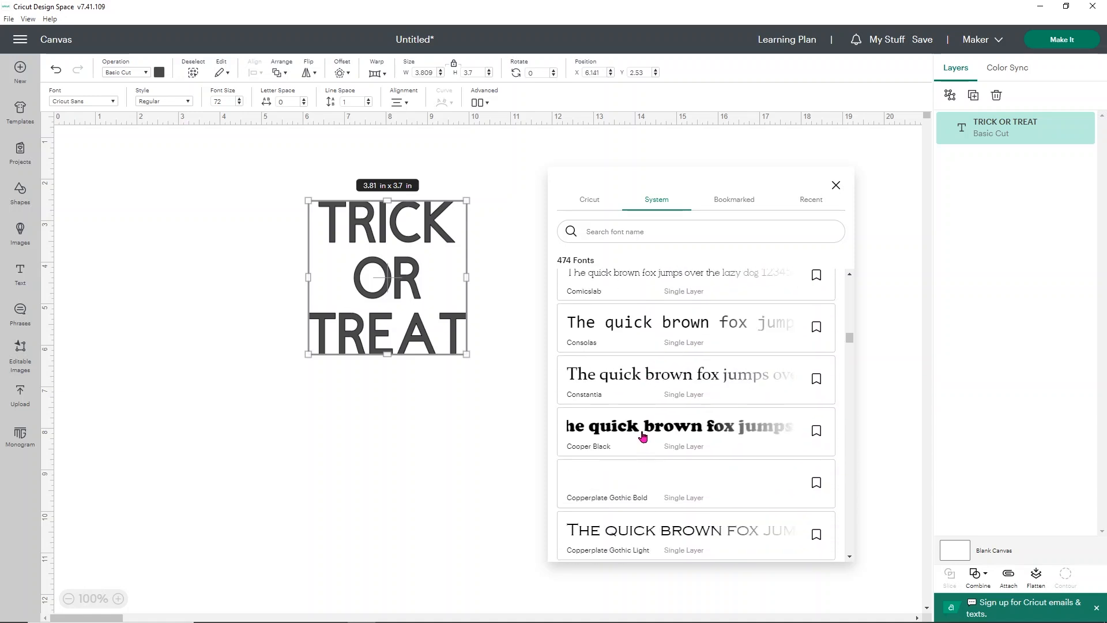
{"action": "left_click", "coordinate": [643, 436]}
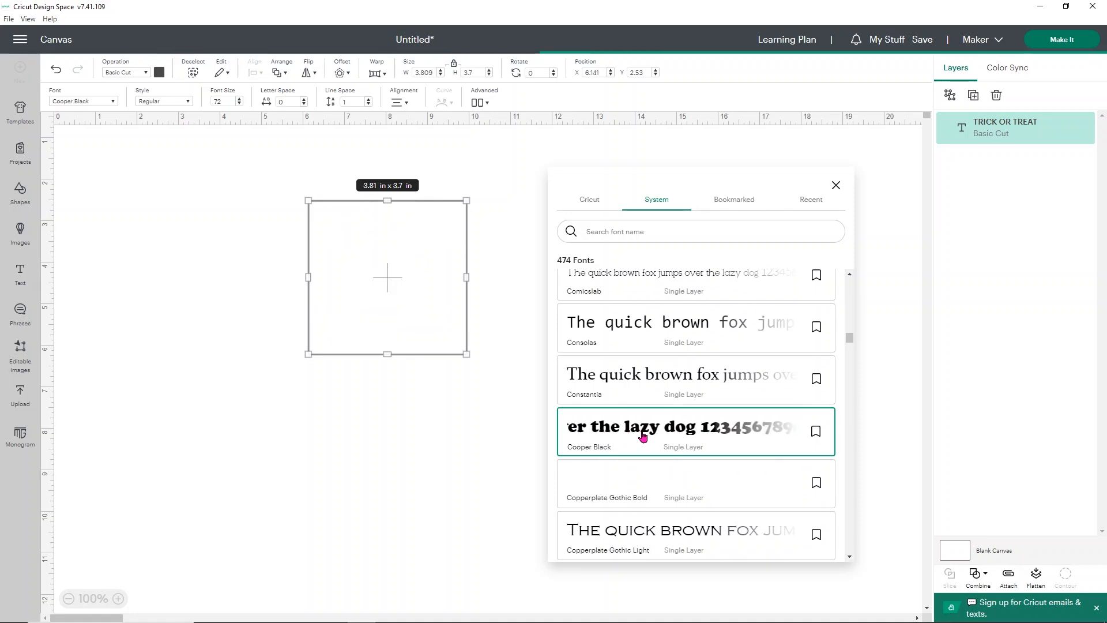
{"action": "left_click", "coordinate": [190, 298]}
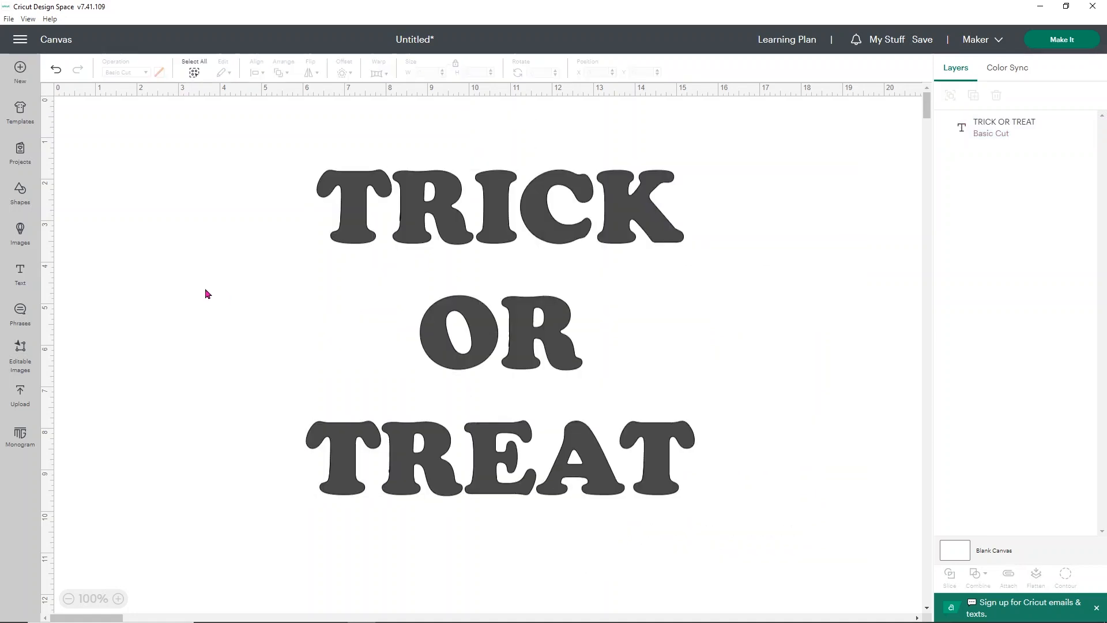
- Move the text block to about X 3.78, Y 2.27 and tighten its line spacing to -8
{"action": "left_click_drag", "start_coordinate": [488, 229], "coordinate": [410, 247]}
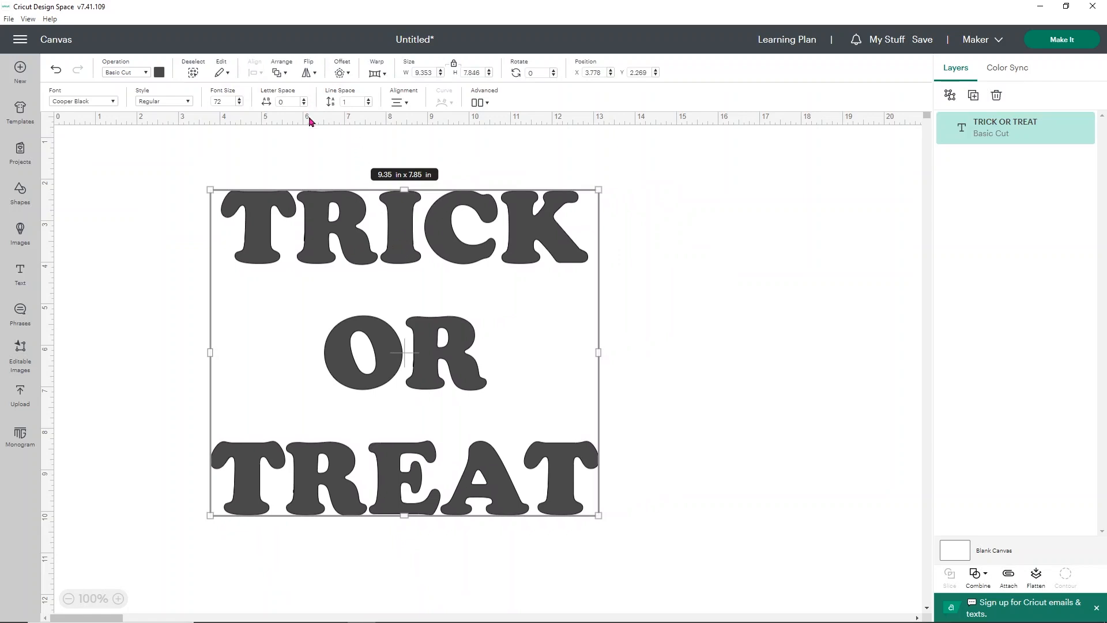
{"action": "left_click", "coordinate": [347, 101]}
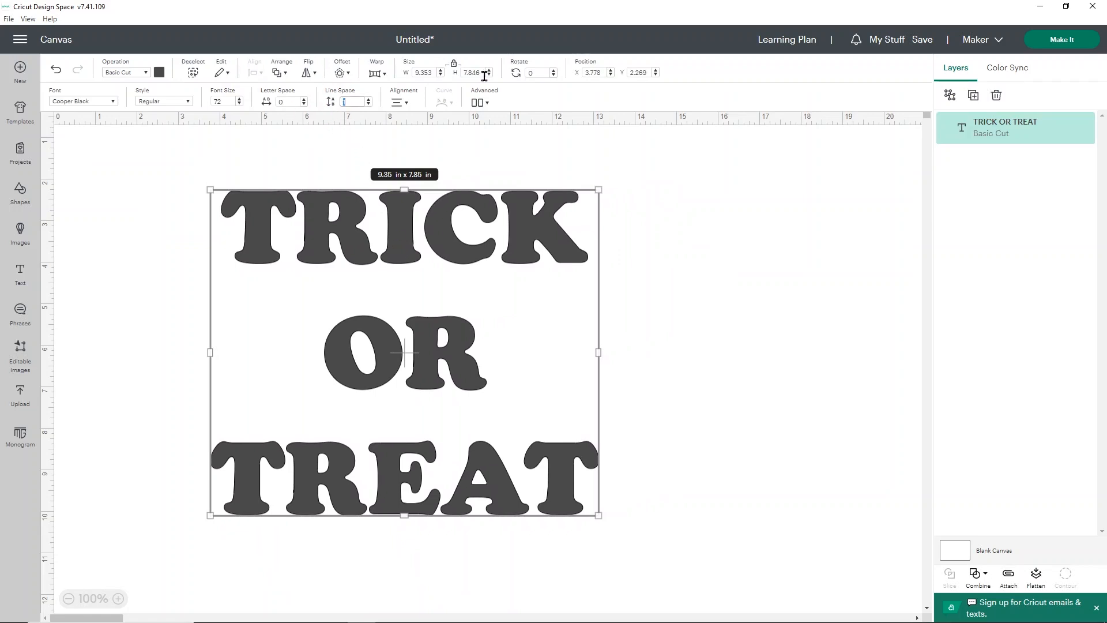
{"action": "key", "text": "Return"}
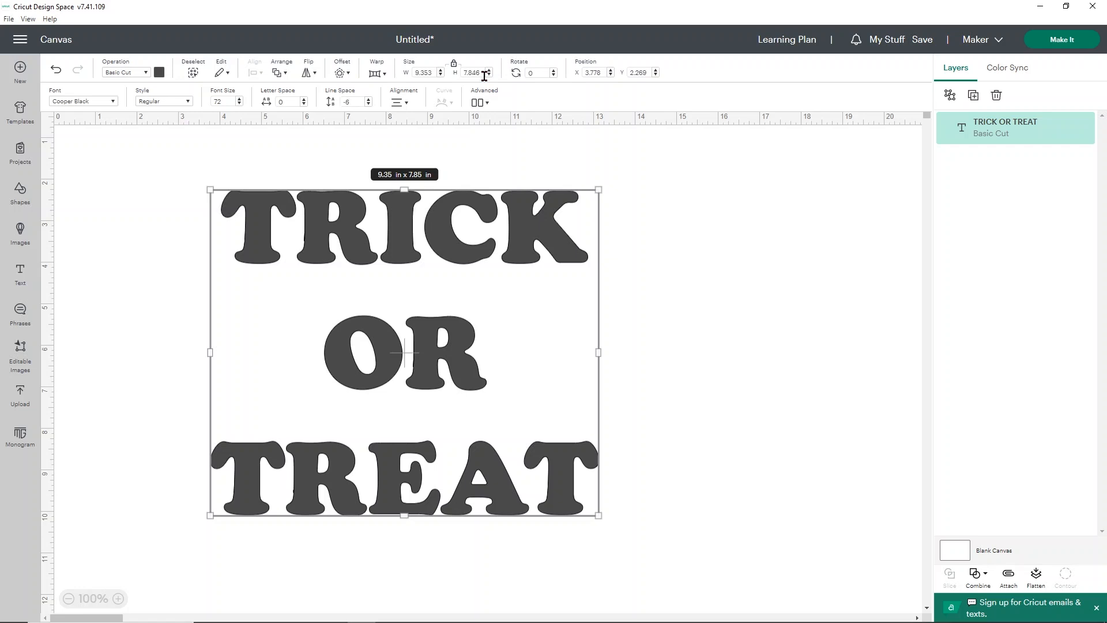
{"action": "left_click", "coordinate": [353, 101]}
{"action": "type", "text": "8"}
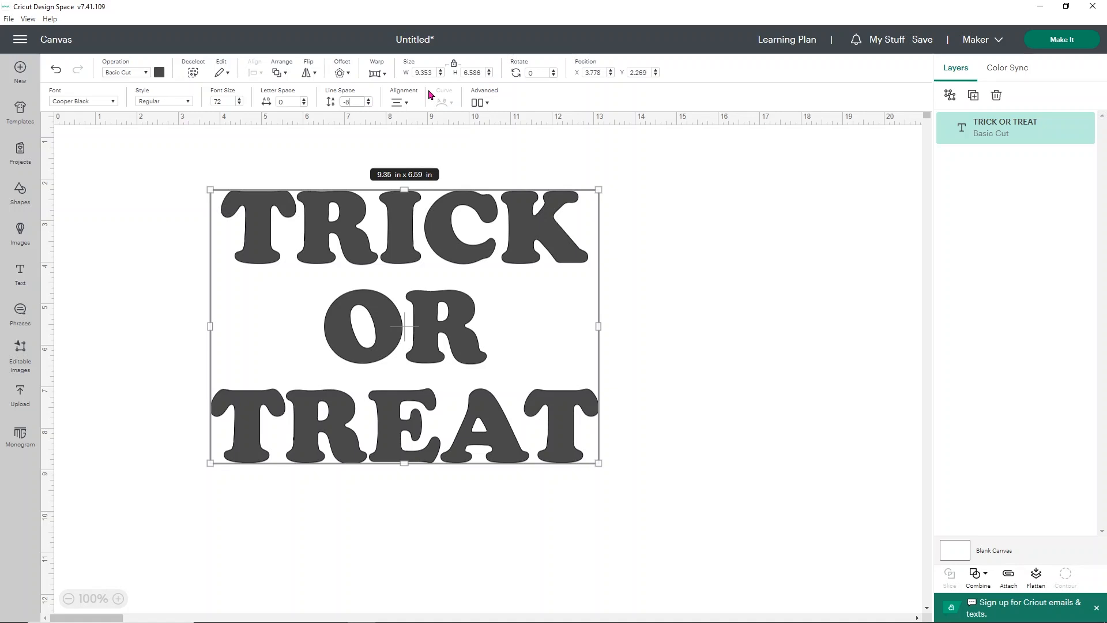
{"action": "key", "text": "Return"}
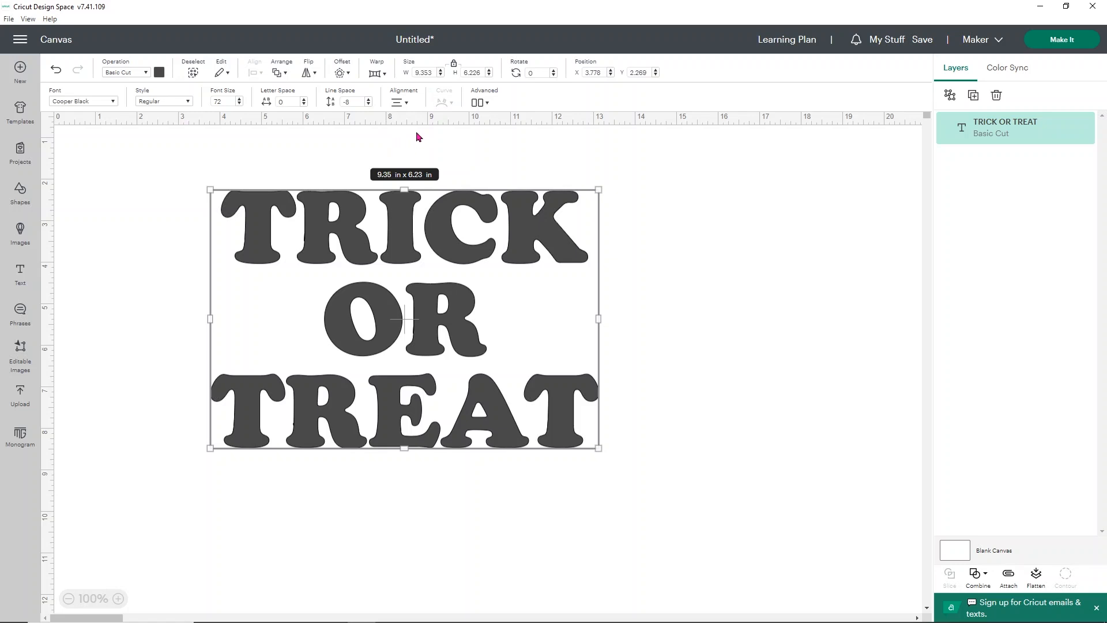
- Apply warp style 11, the wave shape, to the text and move the warp options clear of the design
{"action": "left_click", "coordinate": [375, 74]}
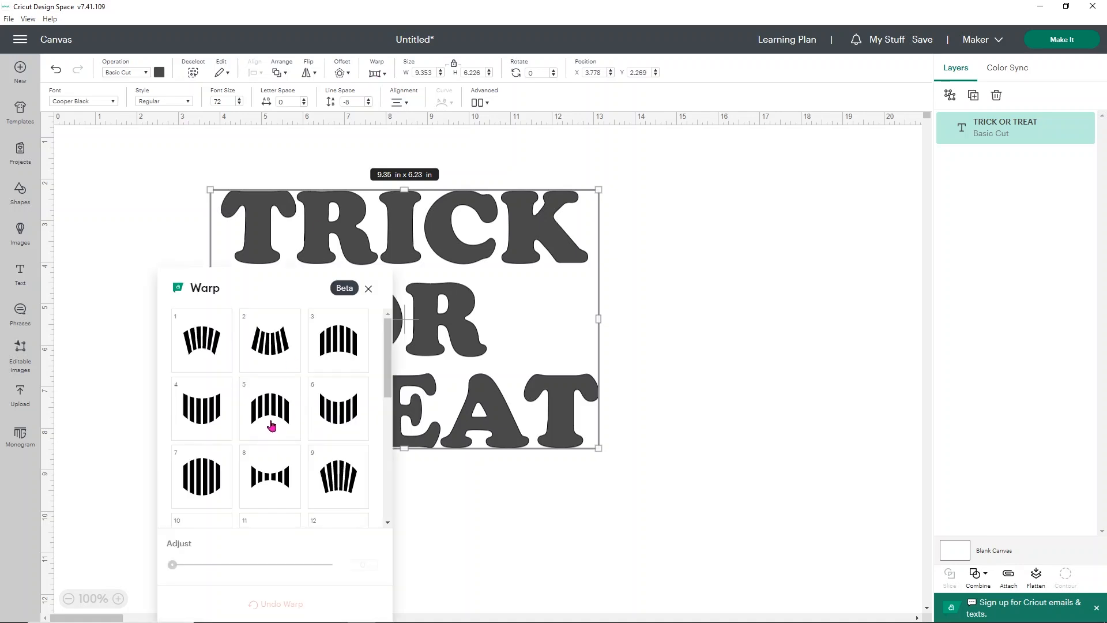
{"action": "scroll", "coordinate": [269, 426], "scroll_direction": "down", "scroll_amount": 1}
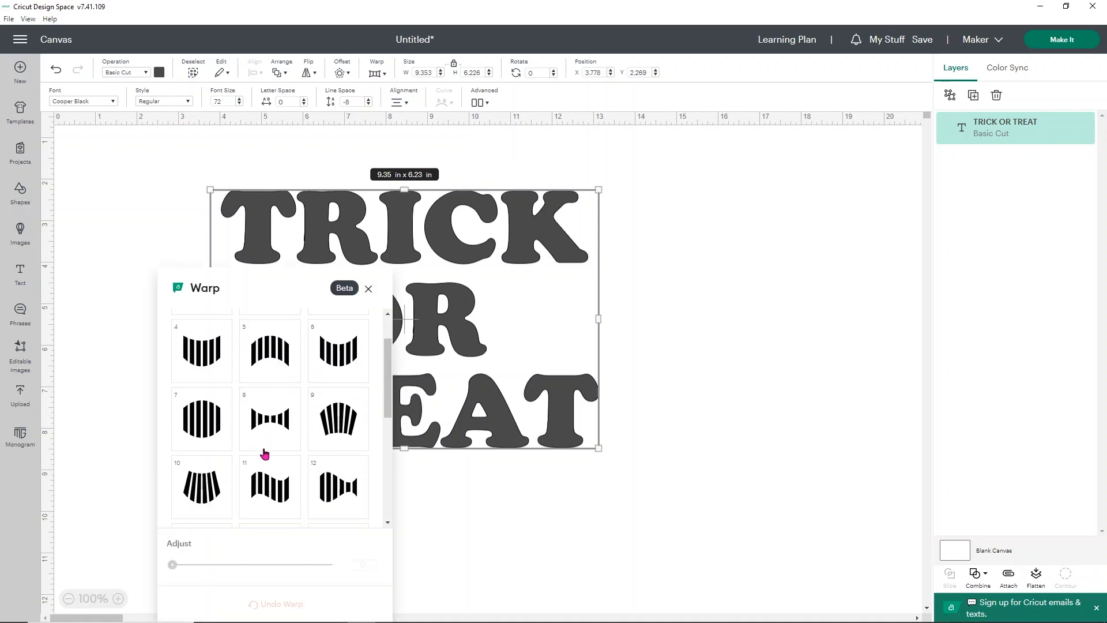
{"action": "left_click", "coordinate": [268, 487]}
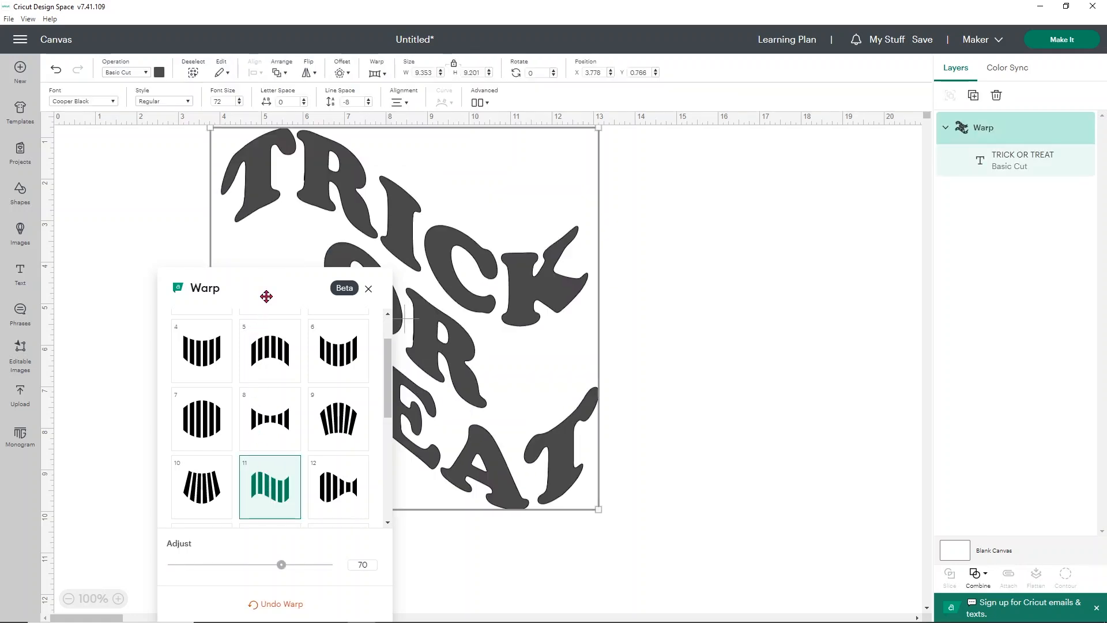
{"action": "left_click_drag", "start_coordinate": [269, 286], "coordinate": [782, 208]}
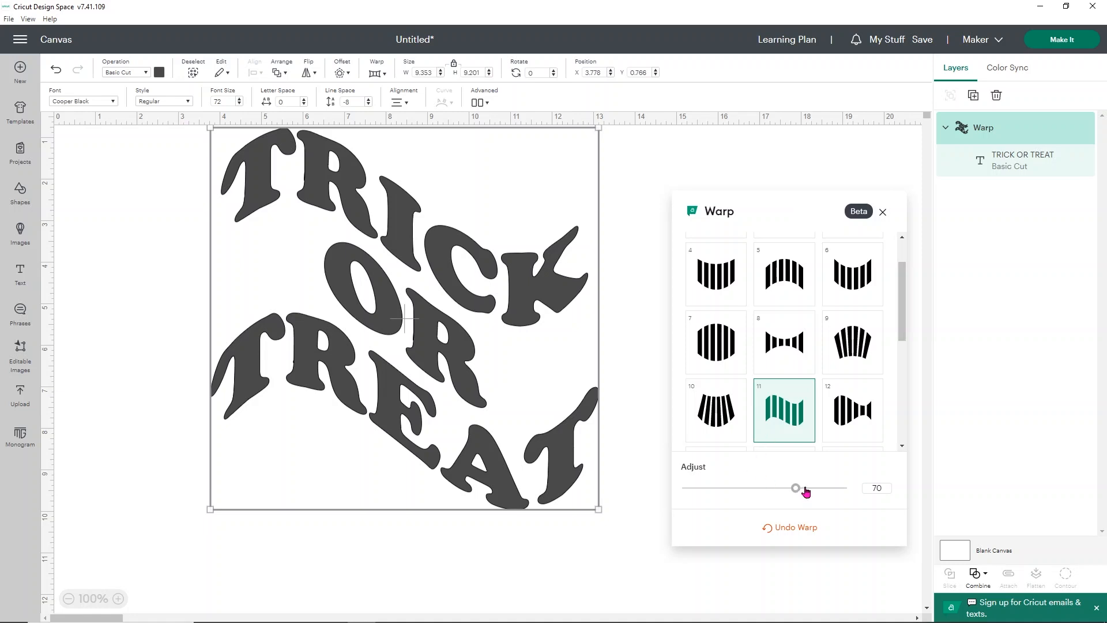
- Try different warp strengths on the text, adjusting to 47, 17 and finally 100
{"action": "left_click_drag", "start_coordinate": [795, 491], "coordinate": [760, 493]}
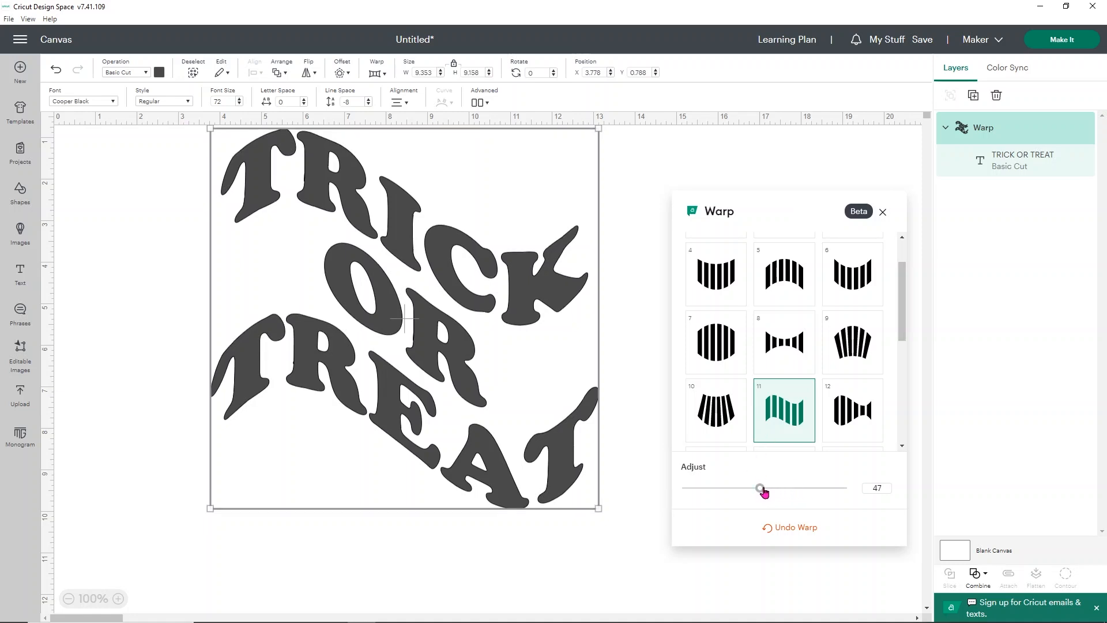
{"action": "left_click_drag", "start_coordinate": [760, 489], "coordinate": [713, 491]}
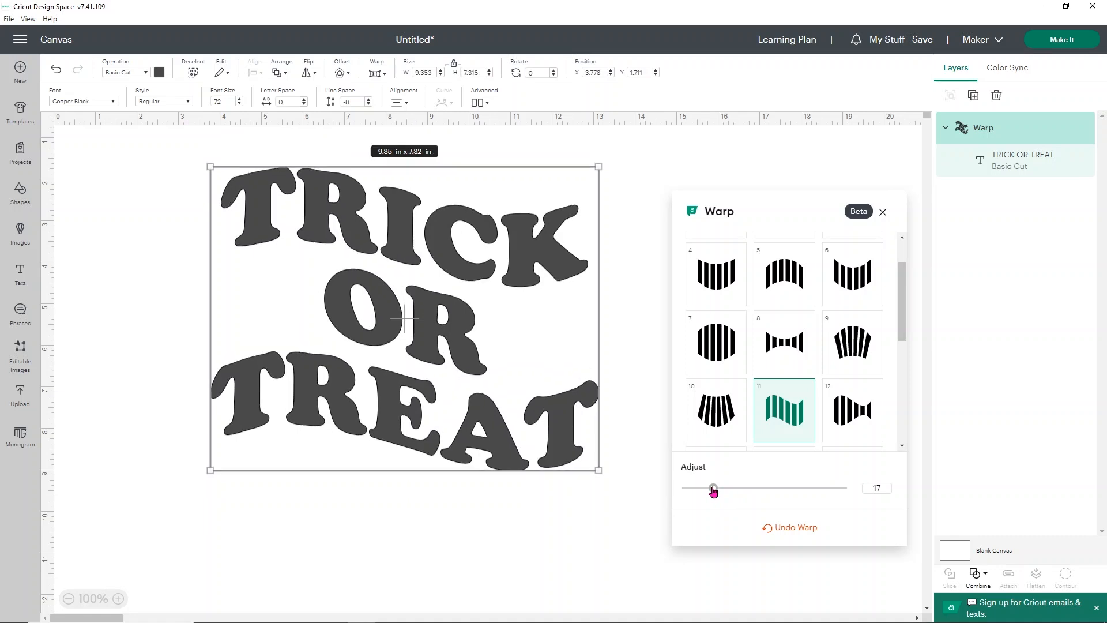
{"action": "left_click_drag", "start_coordinate": [713, 491], "coordinate": [891, 487]}
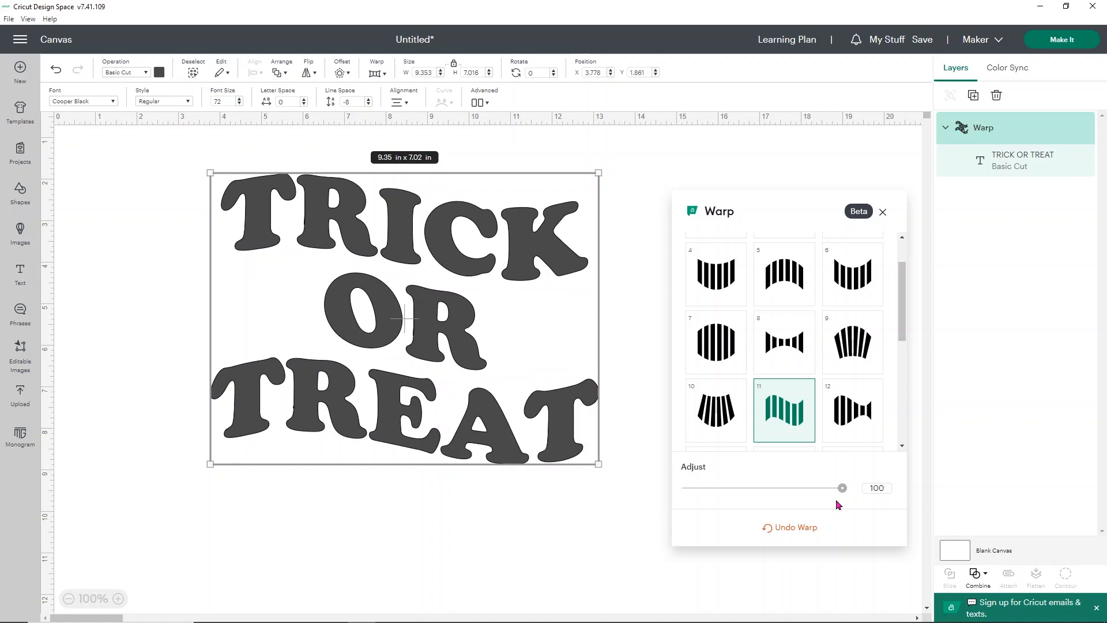
- Try warp strengths of 62 and 0 on the text, settle on 40 and deselect it
{"action": "left_click_drag", "start_coordinate": [842, 489], "coordinate": [783, 495]}
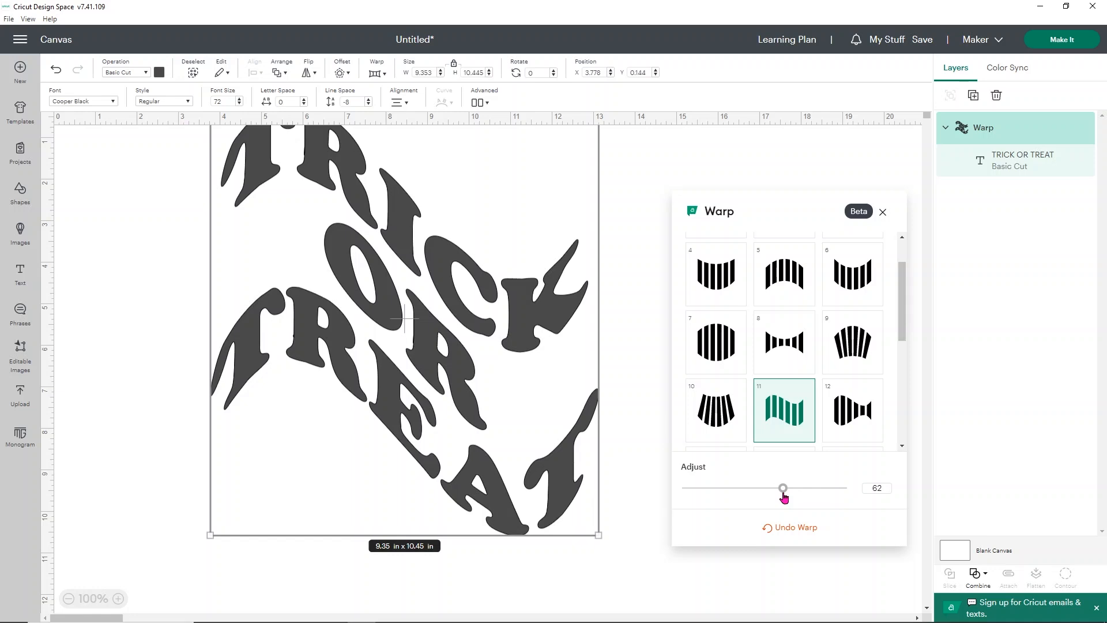
{"action": "left_click_drag", "start_coordinate": [784, 496], "coordinate": [598, 504]}
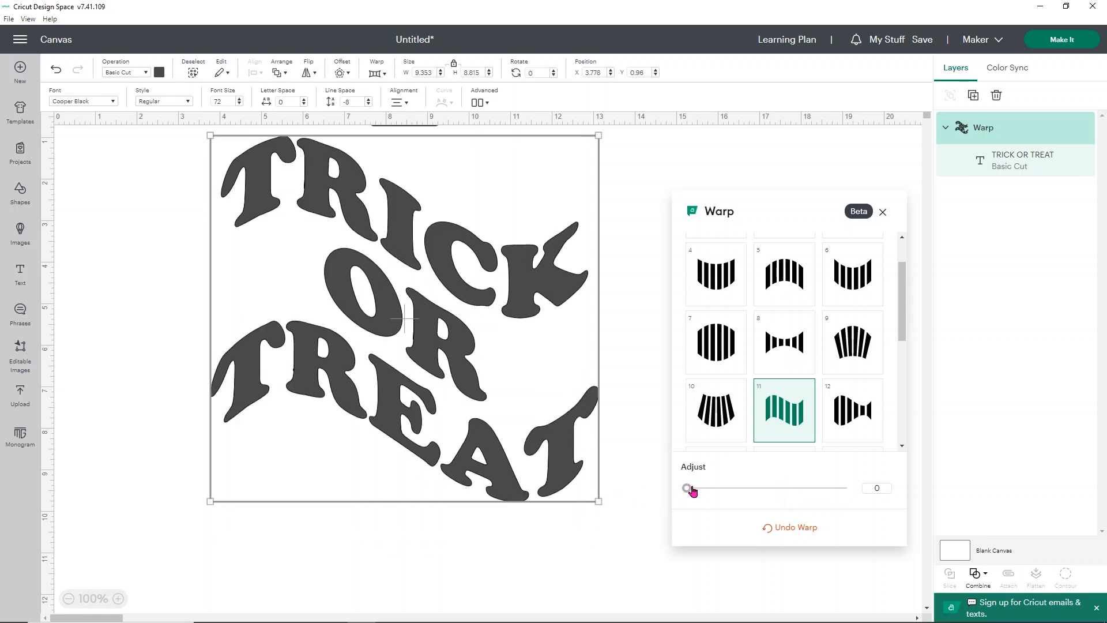
{"action": "left_click_drag", "start_coordinate": [692, 491], "coordinate": [750, 491]}
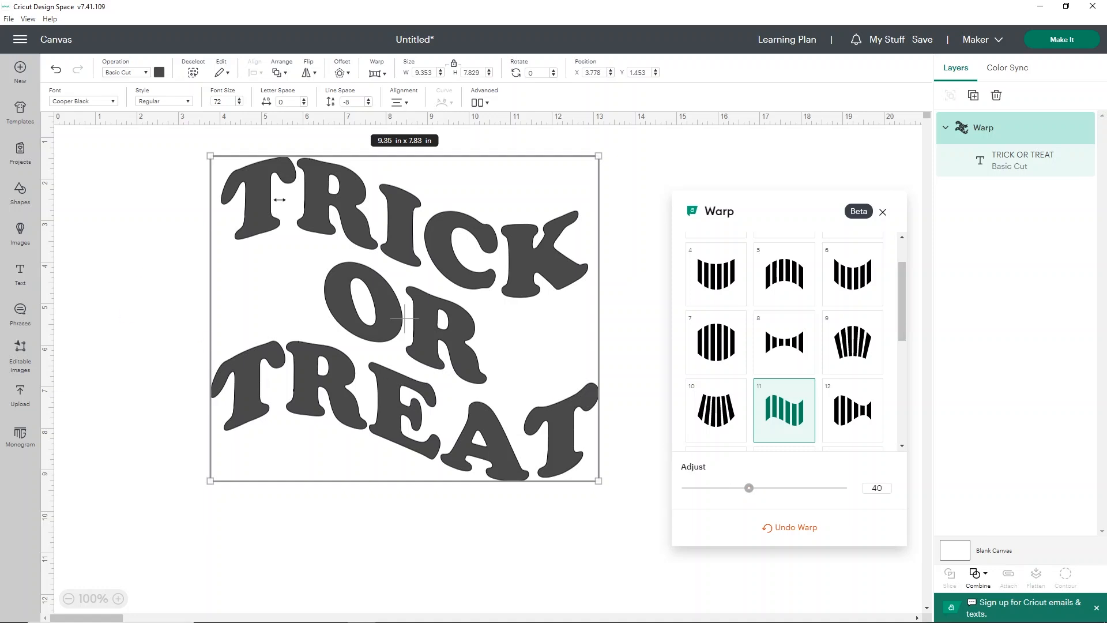
{"action": "left_click", "coordinate": [181, 250]}
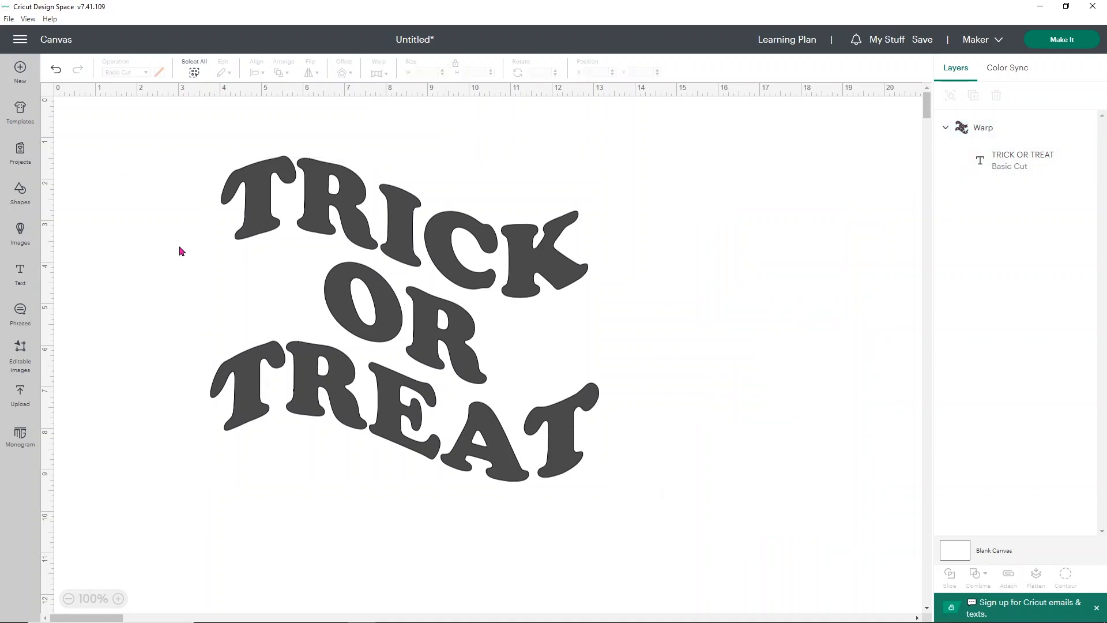
- Move the warped text to about X 3.9, Y 2.19 and add a 0.292 in offset with rounded corners around it
{"action": "left_click", "coordinate": [277, 230]}
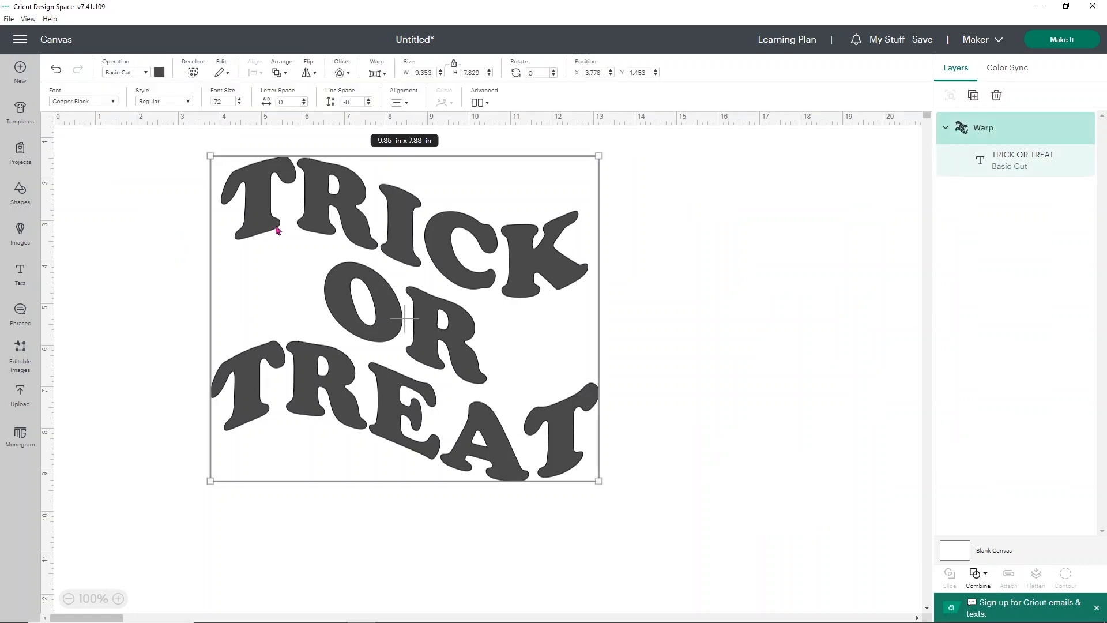
{"action": "left_click_drag", "start_coordinate": [292, 222], "coordinate": [298, 255]}
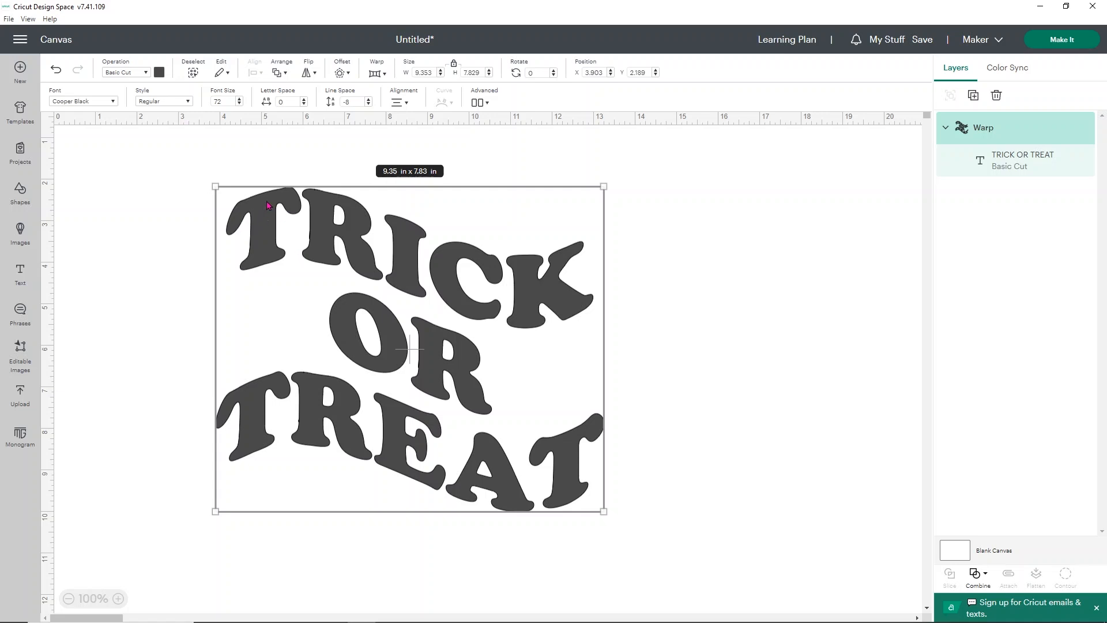
{"action": "left_click", "coordinate": [340, 73]}
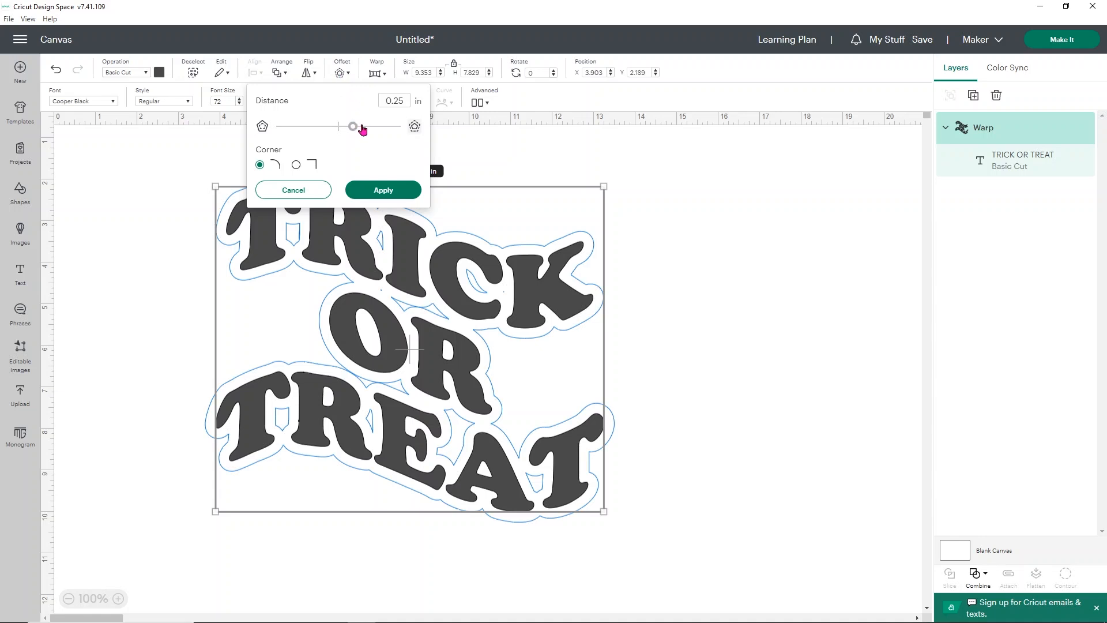
{"action": "mouse_move", "coordinate": [354, 135]}
{"action": "left_mouse_down"}
{"action": "mouse_move", "coordinate": [374, 133]}
{"action": "mouse_move", "coordinate": [344, 135]}
{"action": "left_mouse_up"}
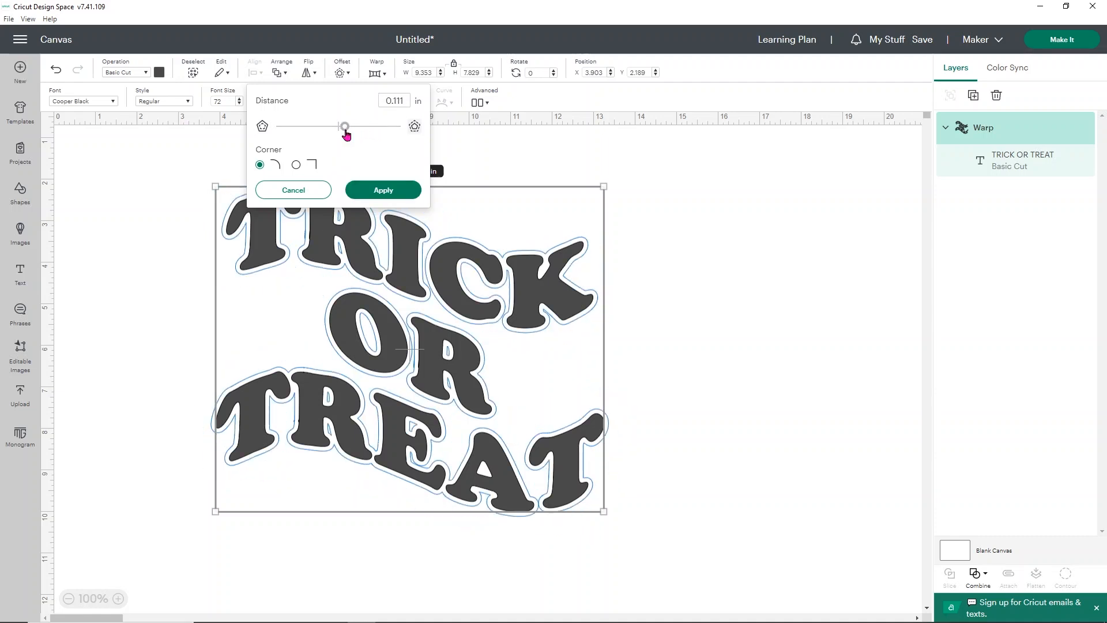
{"action": "left_click_drag", "start_coordinate": [346, 134], "coordinate": [353, 138]}
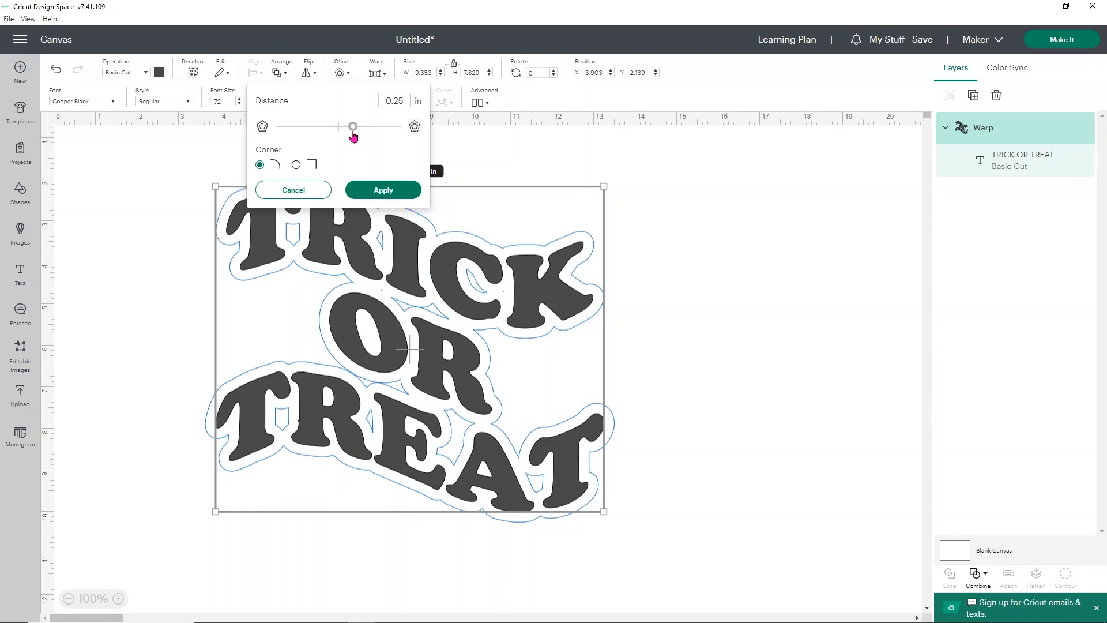
{"action": "left_click", "coordinate": [353, 128]}
{"action": "left_click_drag", "start_coordinate": [353, 133], "coordinate": [356, 134]}
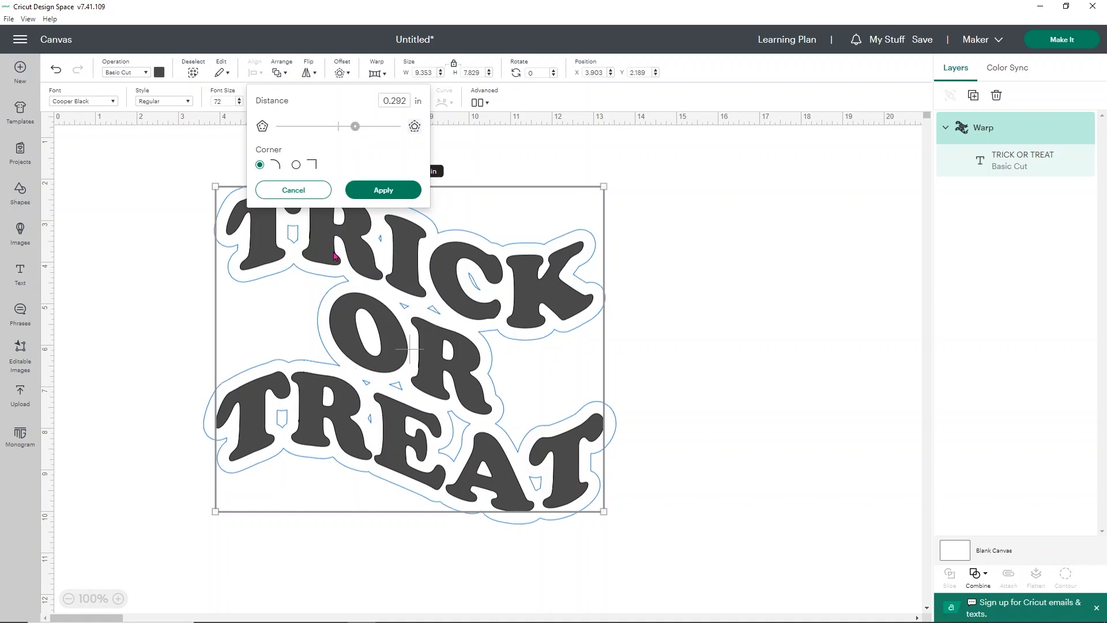
{"action": "left_click", "coordinate": [364, 190]}
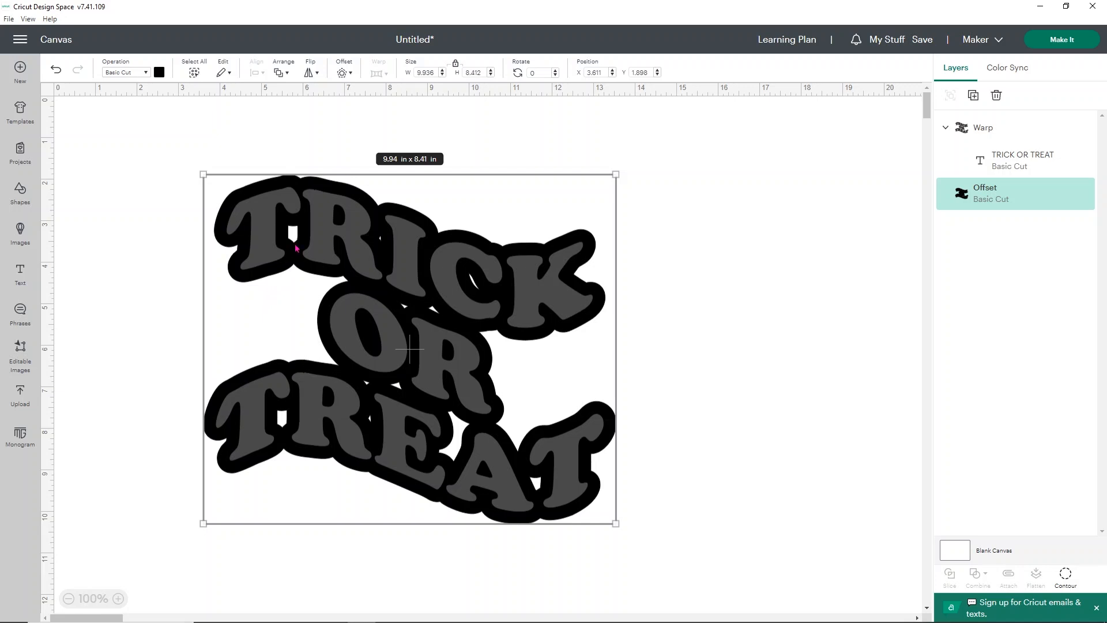
- Recolor the warped text layer bright magenta (#f915ff) with a custom color and deselect it
{"action": "left_click", "coordinate": [963, 173]}
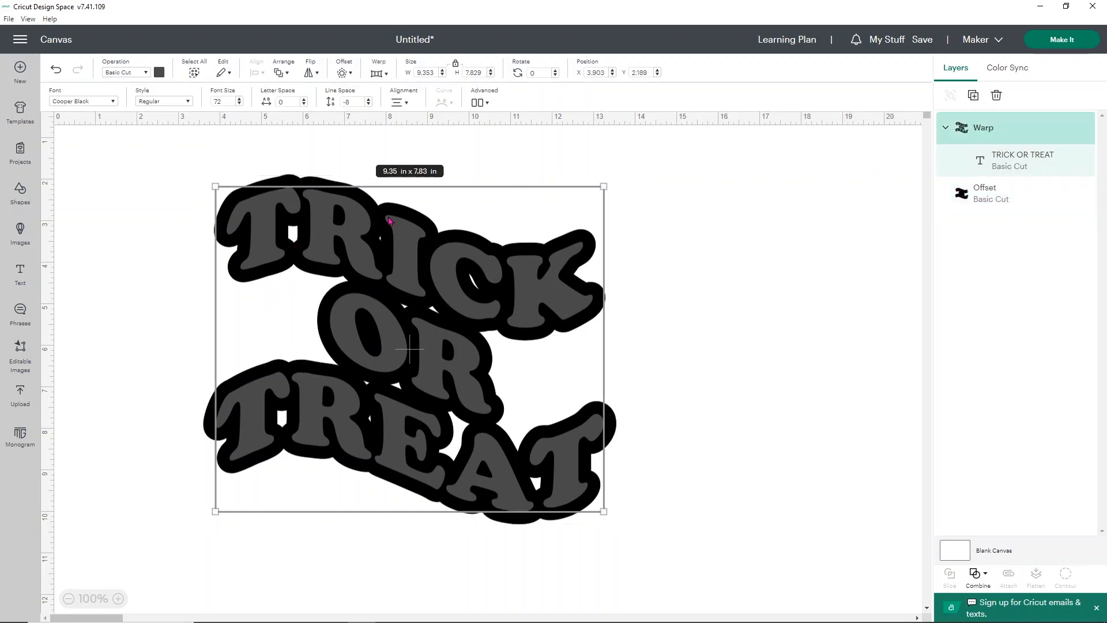
{"action": "left_click", "coordinate": [159, 73]}
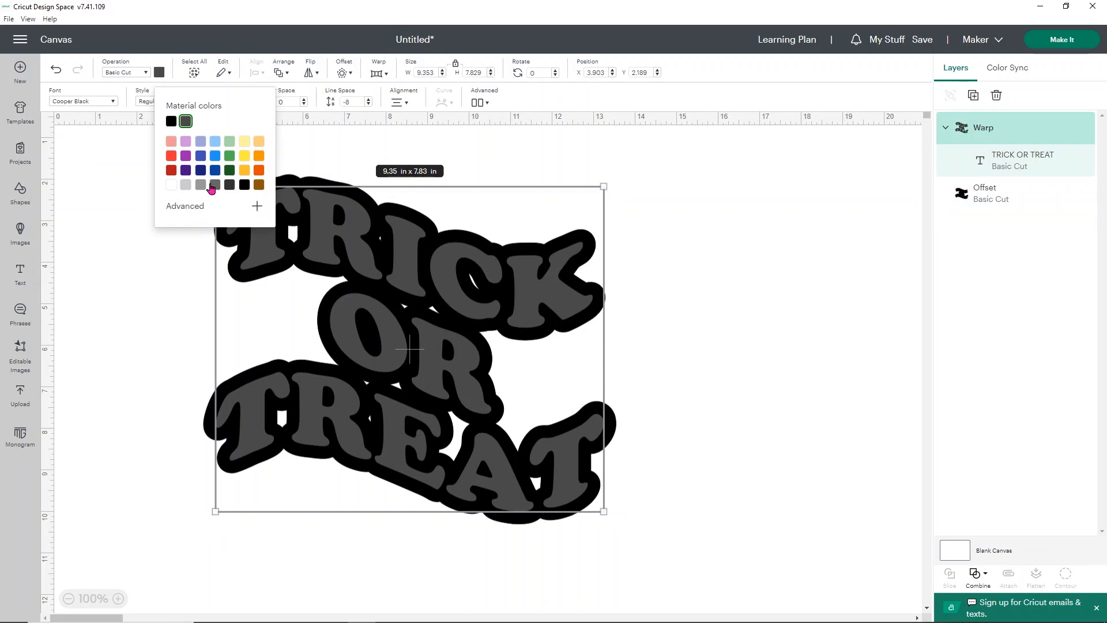
{"action": "left_click", "coordinate": [257, 207]}
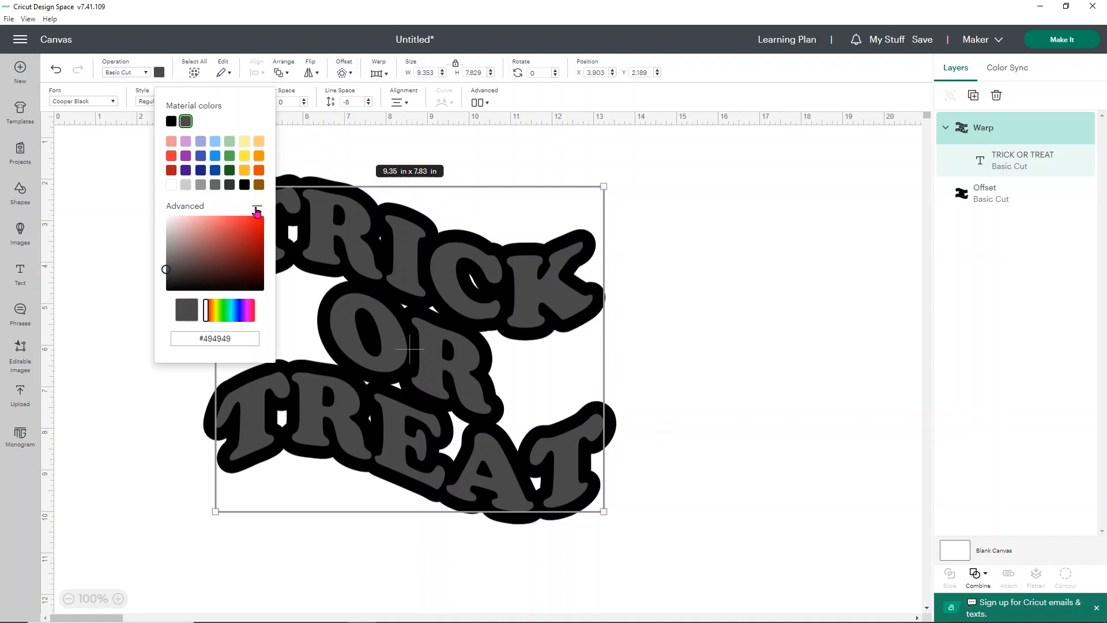
{"action": "left_click_drag", "start_coordinate": [208, 313], "coordinate": [249, 313]}
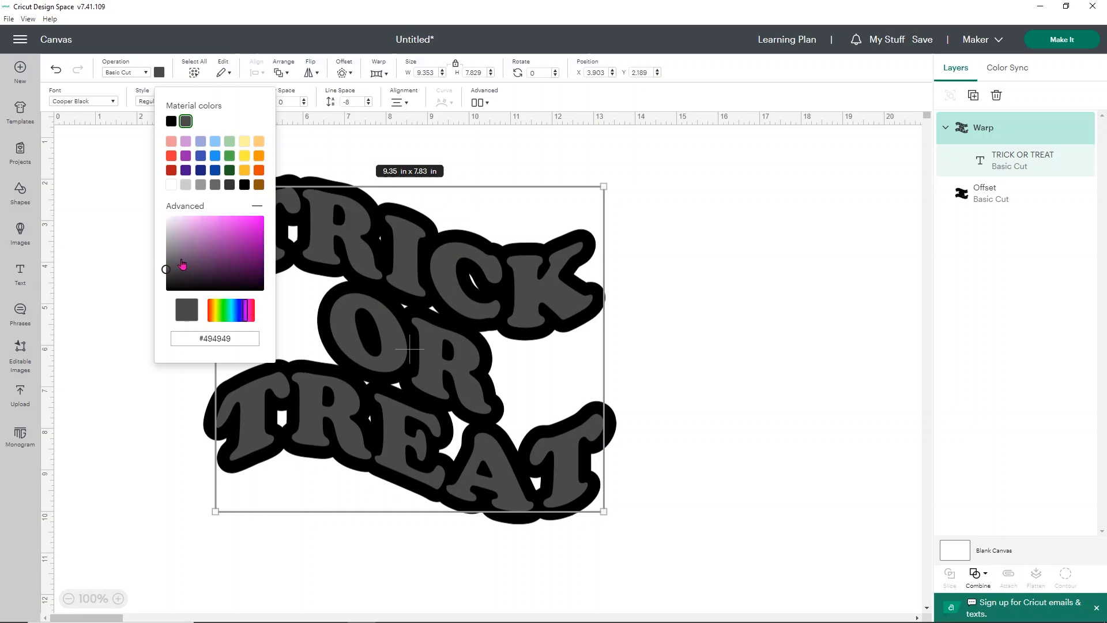
{"action": "left_click", "coordinate": [256, 215]}
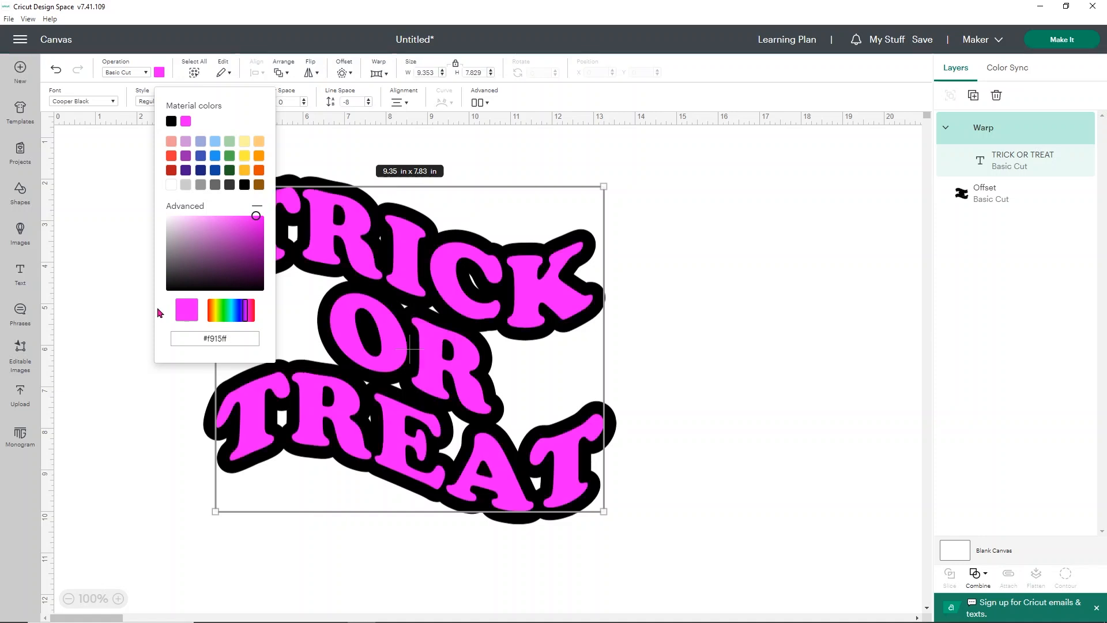
{"action": "left_click", "coordinate": [121, 322]}
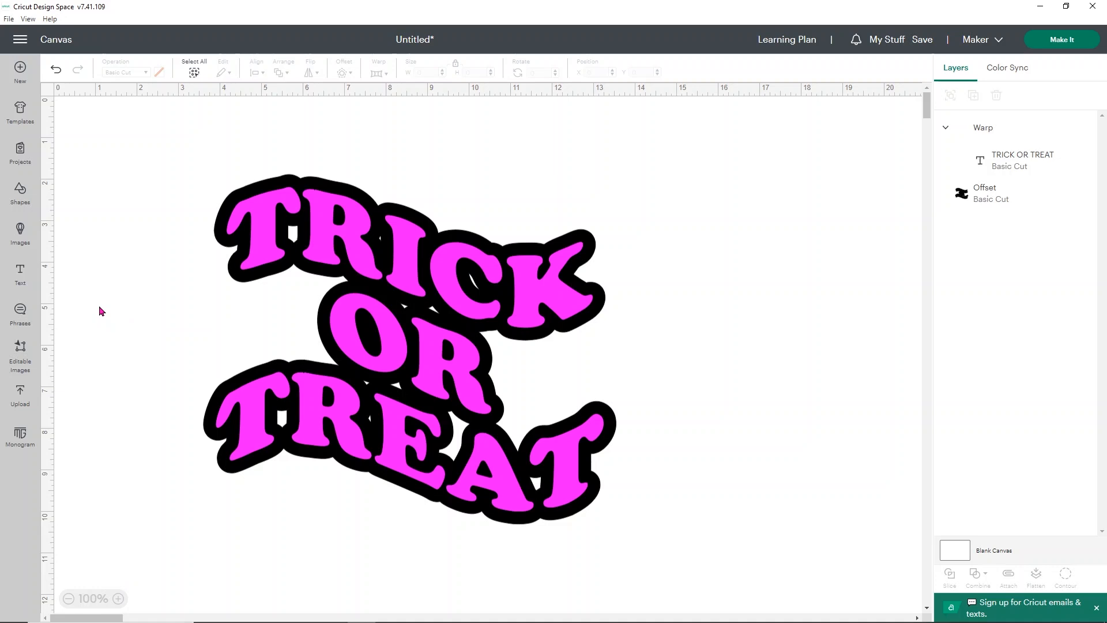
- Search the image library for "spider web" and filter the images to single-layer ones
{"action": "left_click", "coordinate": [20, 231]}
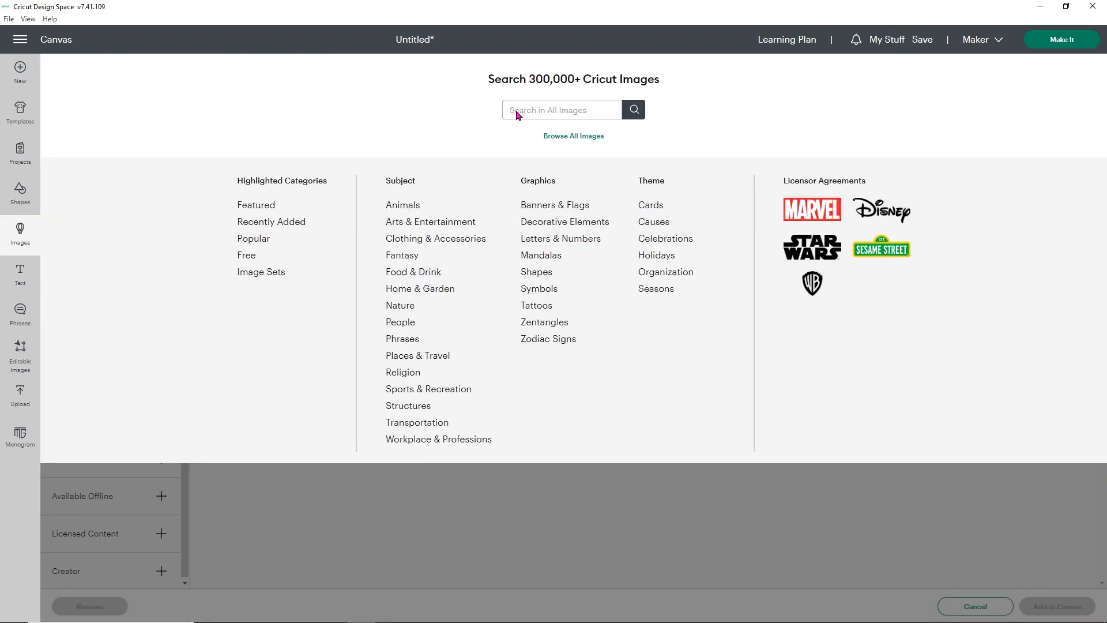
{"action": "type", "text": "spider web"}
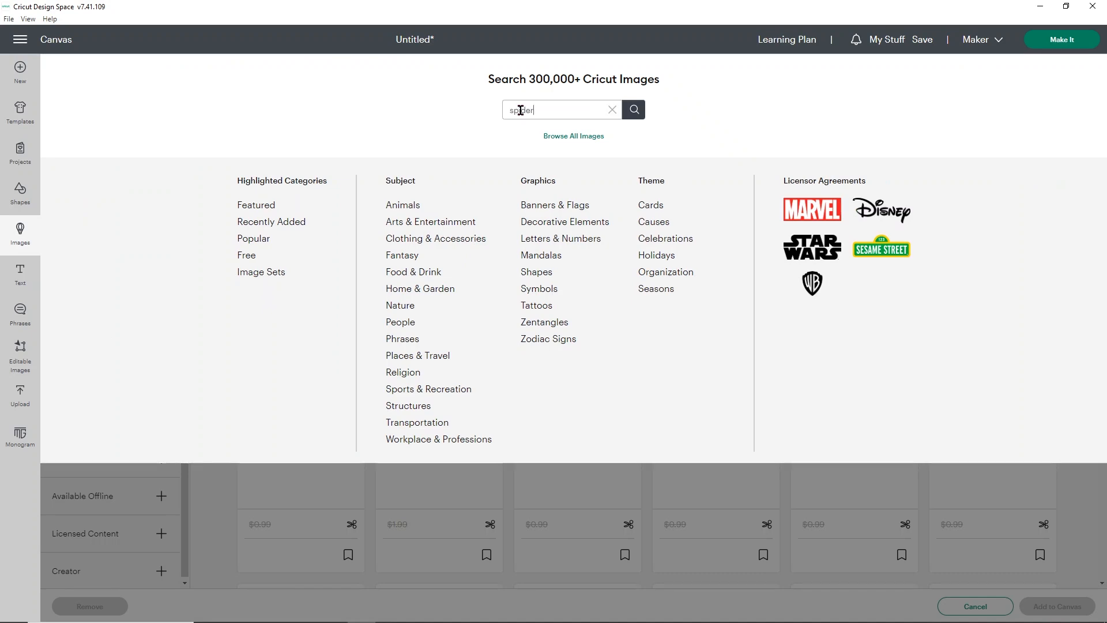
{"action": "key", "text": "Return"}
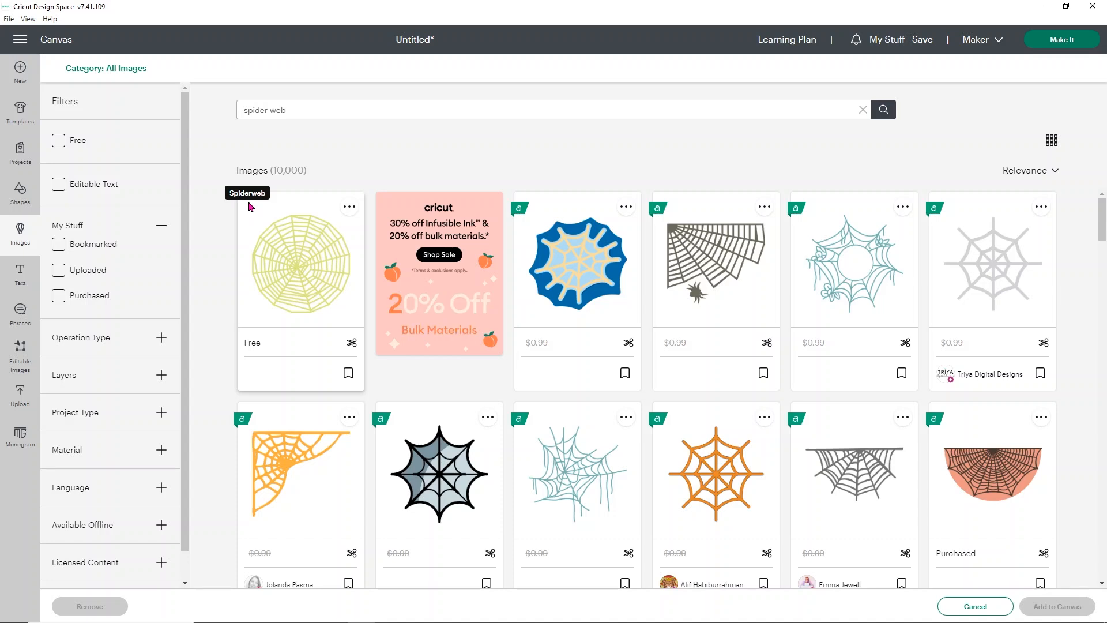
{"action": "left_click", "coordinate": [160, 373]}
{"action": "left_click", "coordinate": [59, 393]}
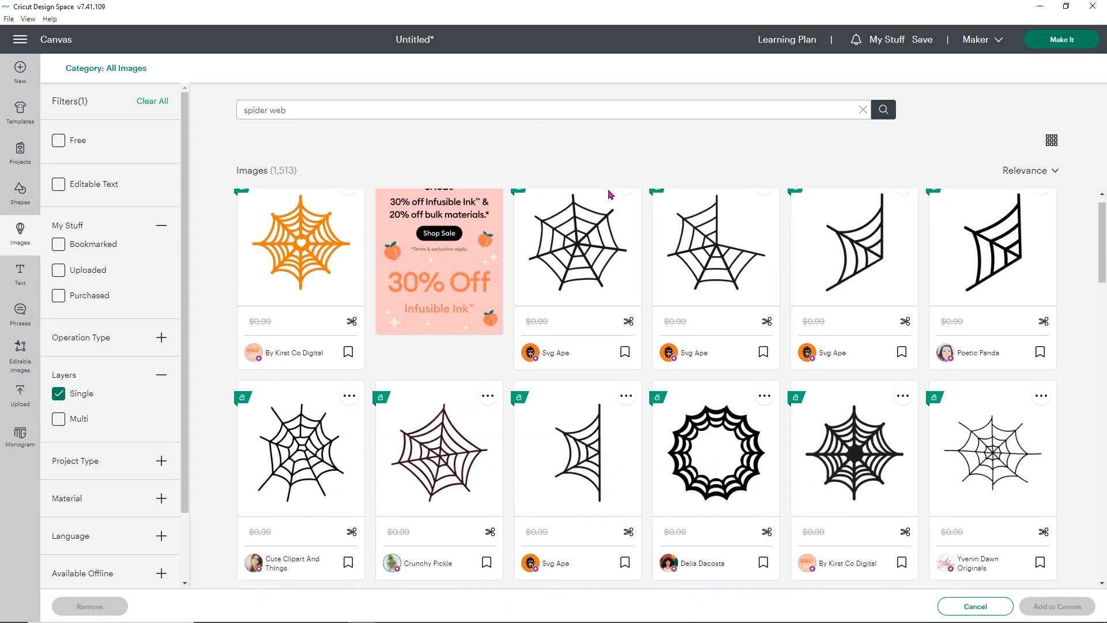
- Choose a black full spider web and a black fan-shaped half web from the search results and add both to the canvas
{"action": "scroll", "coordinate": [609, 196], "scroll_direction": "down", "scroll_amount": 4}
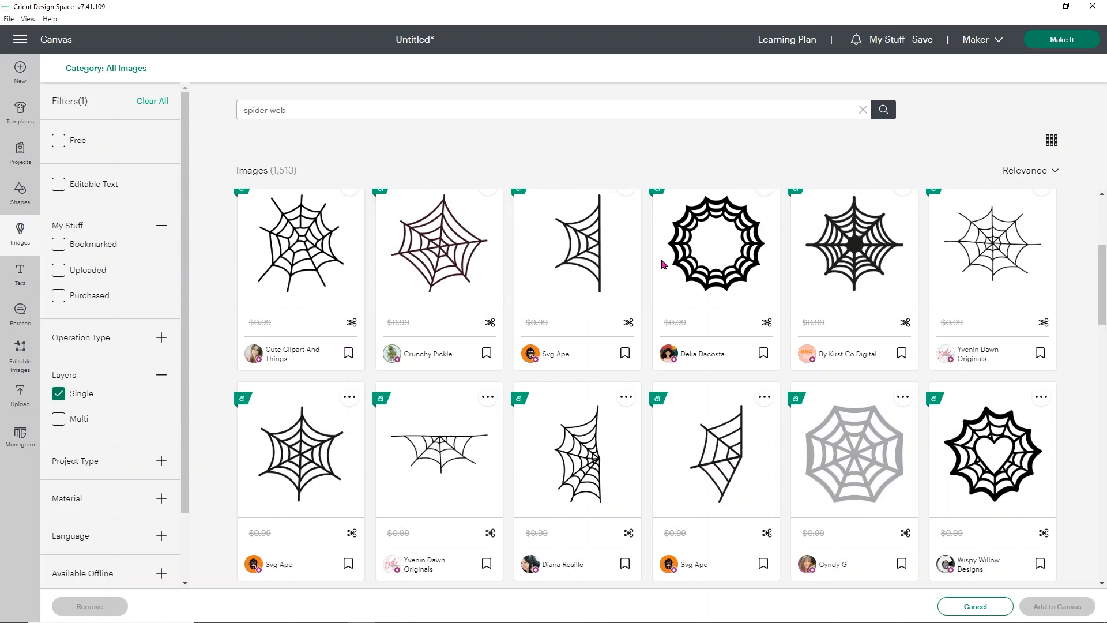
{"action": "scroll", "coordinate": [519, 268], "scroll_direction": "down", "scroll_amount": 3}
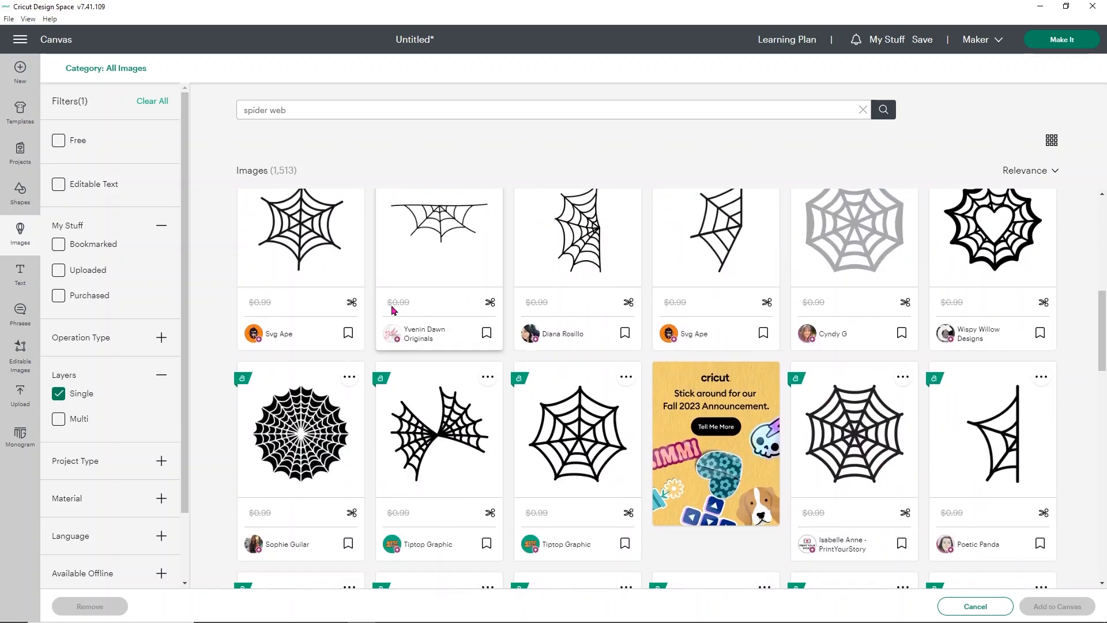
{"action": "scroll", "coordinate": [611, 251], "scroll_direction": "down", "scroll_amount": 2}
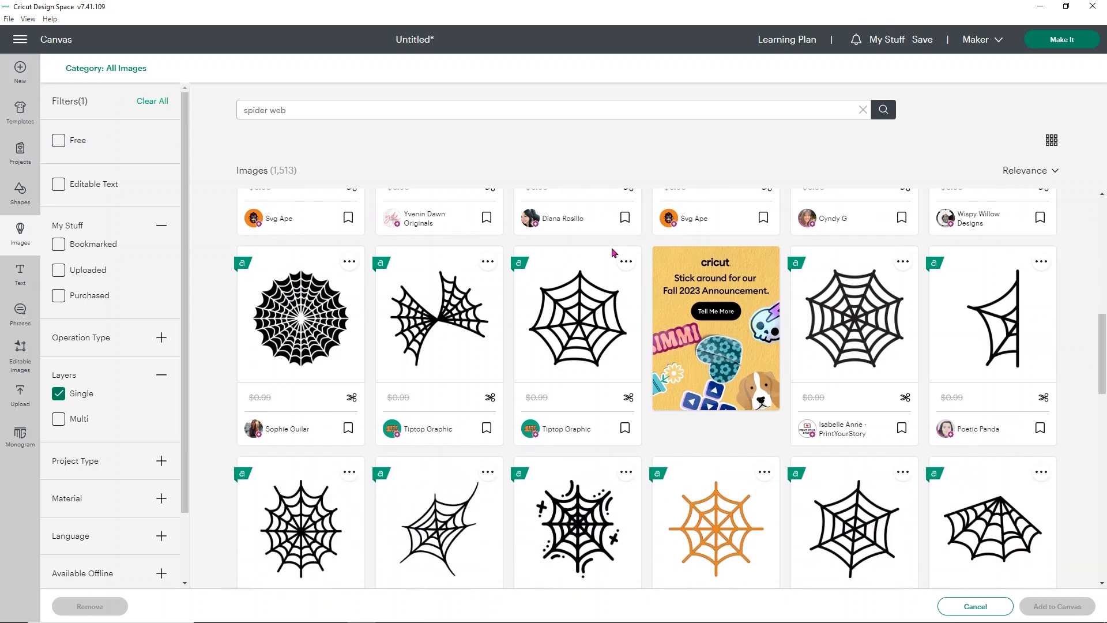
{"action": "left_click", "coordinate": [587, 320]}
{"action": "scroll", "coordinate": [598, 292], "scroll_direction": "down", "scroll_amount": 2}
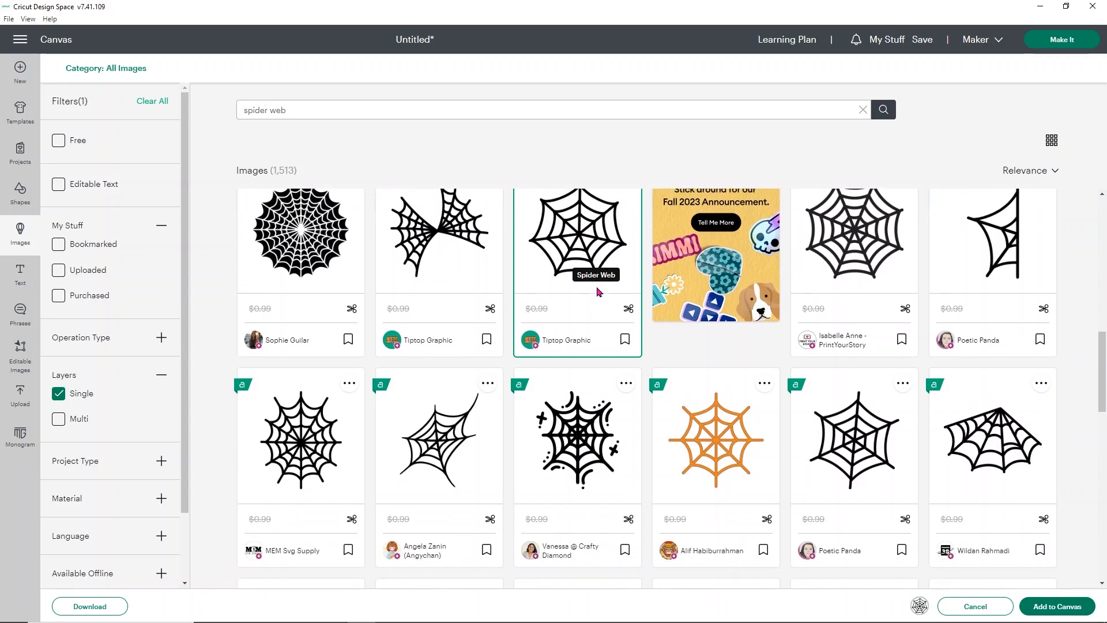
{"action": "left_click", "coordinate": [963, 409]}
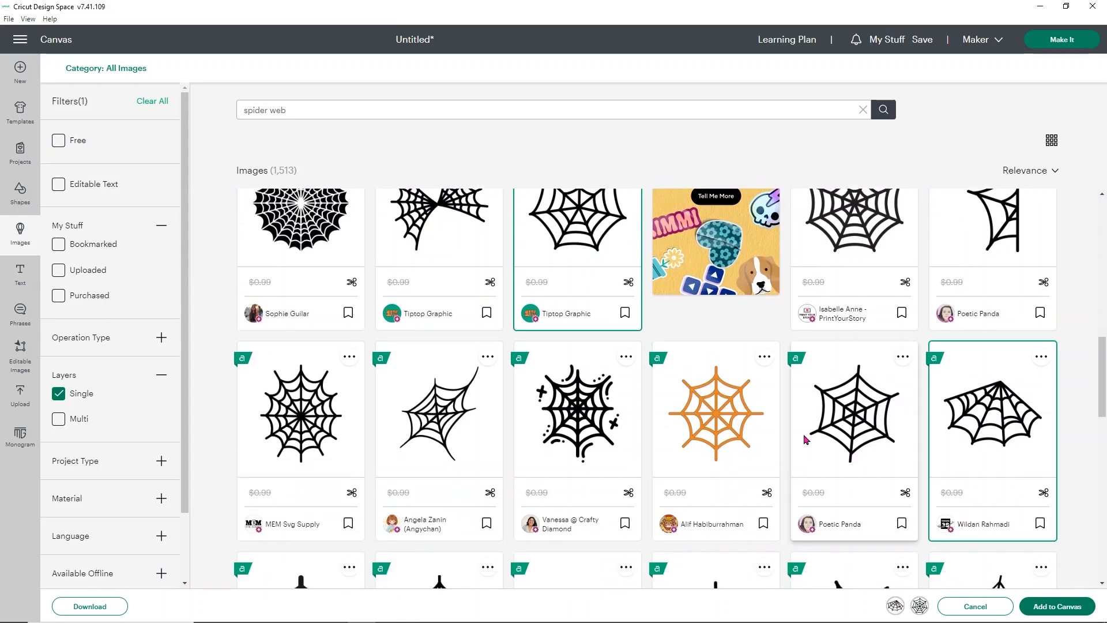
{"action": "left_click", "coordinate": [1056, 605]}
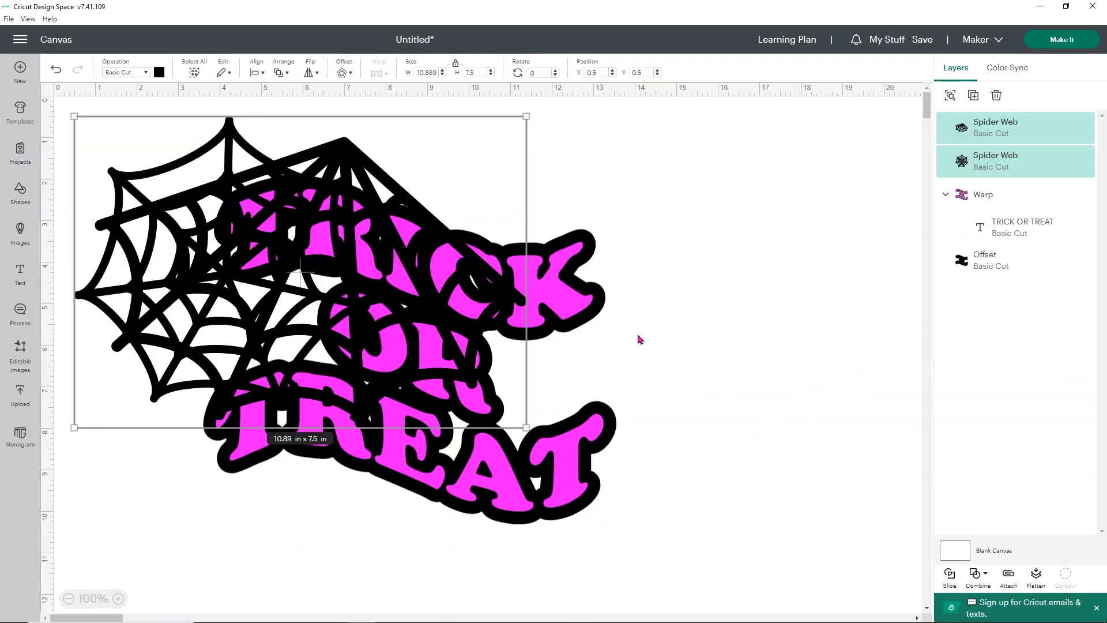
- Deselect the two spider webs and move each one separately off the text to the blank canvas on its right
{"action": "left_click", "coordinate": [596, 199]}
{"action": "left_click_drag", "start_coordinate": [309, 245], "coordinate": [777, 277]}
{"action": "left_click_drag", "start_coordinate": [243, 252], "coordinate": [775, 516]}
- Shrink the fan-shaped web to about 3.7 x 2.49 in and fit it left of OR, between TRICK and TREAT
{"action": "left_click_drag", "start_coordinate": [792, 356], "coordinate": [282, 435]}
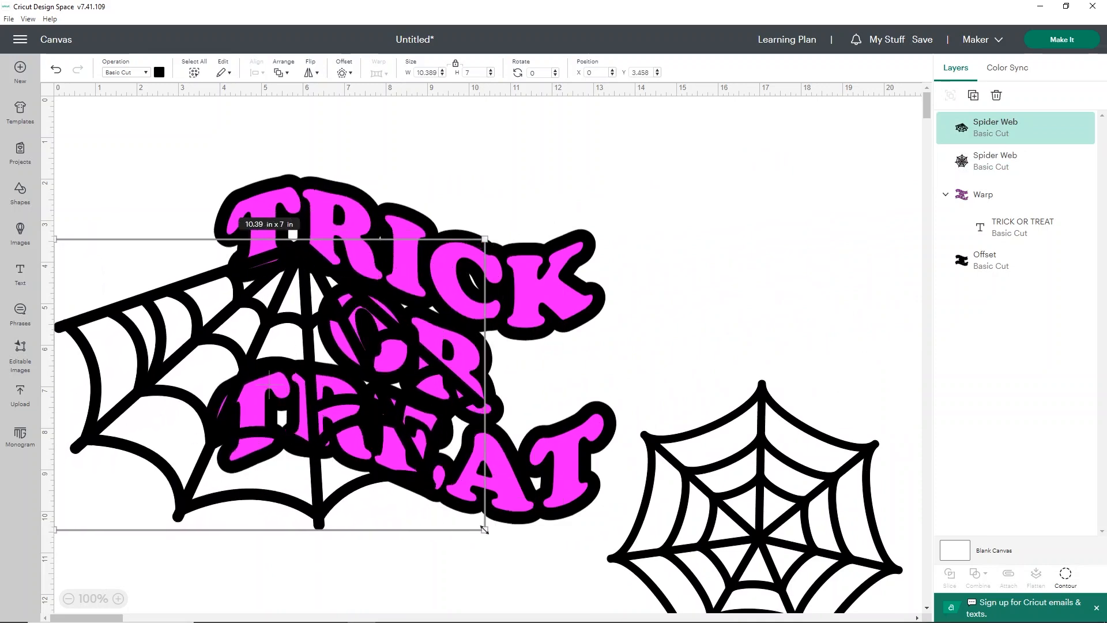
{"action": "left_click_drag", "start_coordinate": [480, 524], "coordinate": [200, 359]}
{"action": "left_click_drag", "start_coordinate": [178, 317], "coordinate": [278, 348]}
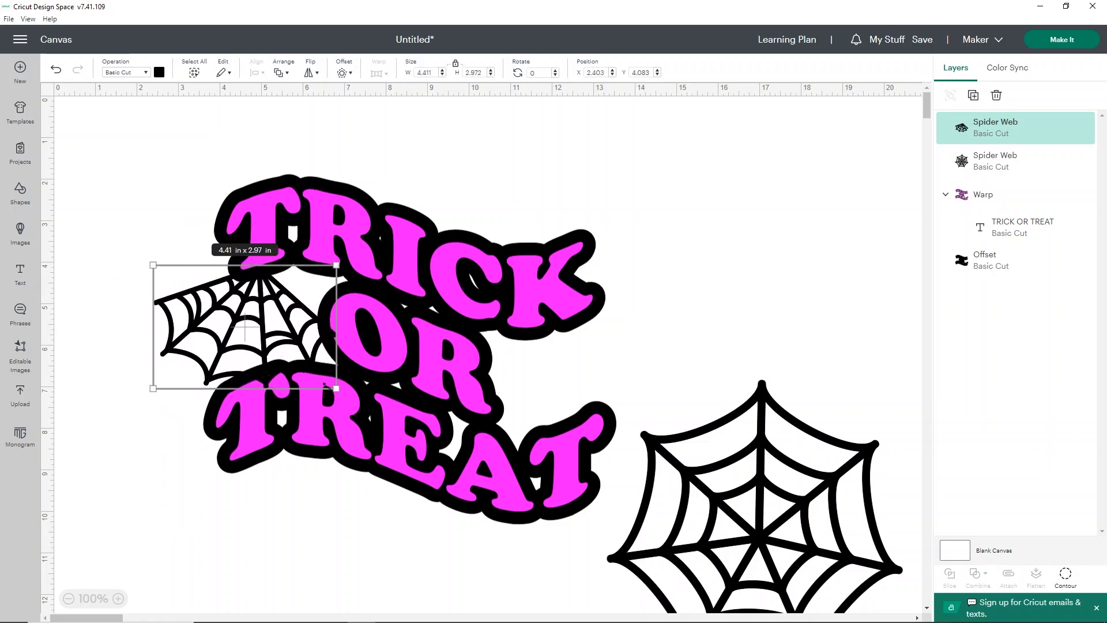
{"action": "left_click_drag", "start_coordinate": [333, 385], "coordinate": [307, 368]}
{"action": "left_click_drag", "start_coordinate": [280, 328], "coordinate": [301, 339]}
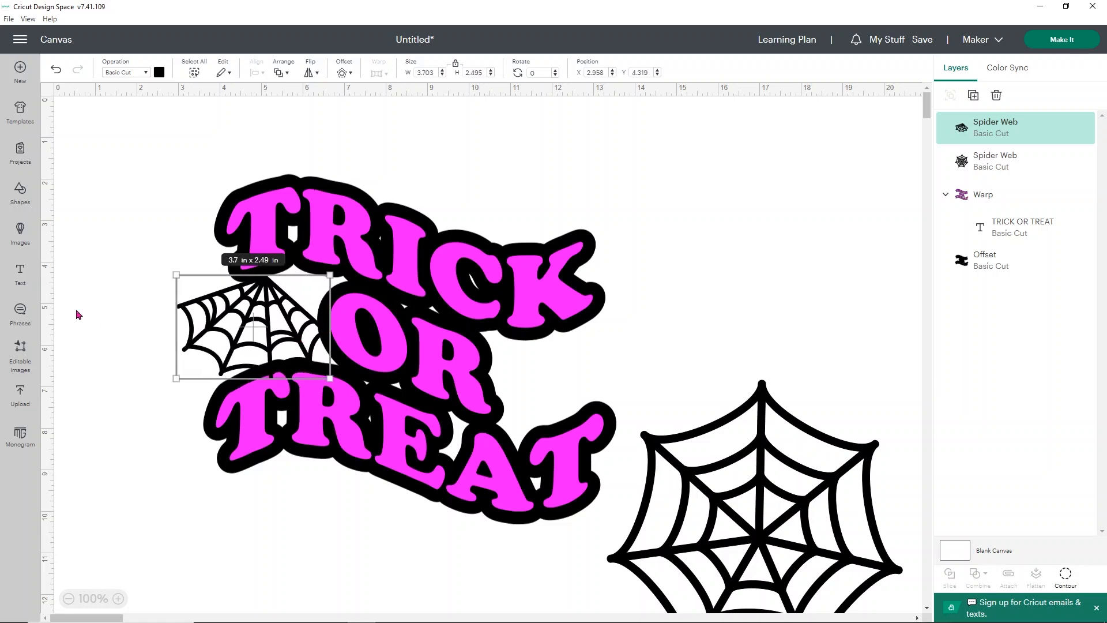
{"action": "left_click", "coordinate": [94, 285]}
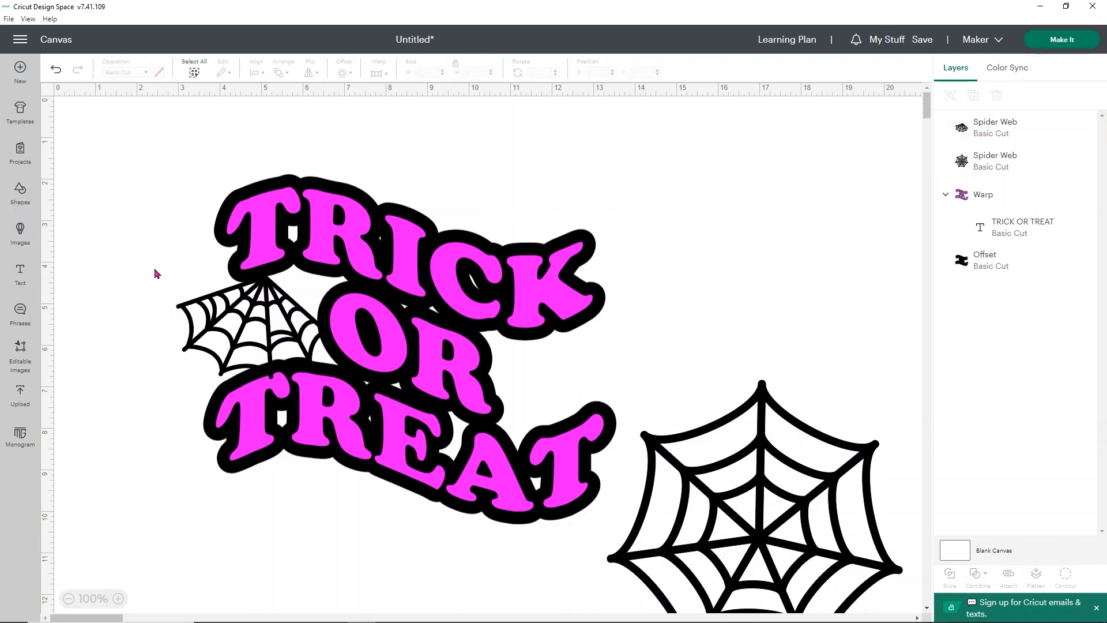
- Shrink the full spider web to about 2.74 x 2.69 in and fit it right of OR, between TRICK and TREAT
{"action": "left_click_drag", "start_coordinate": [765, 506], "coordinate": [644, 368]}
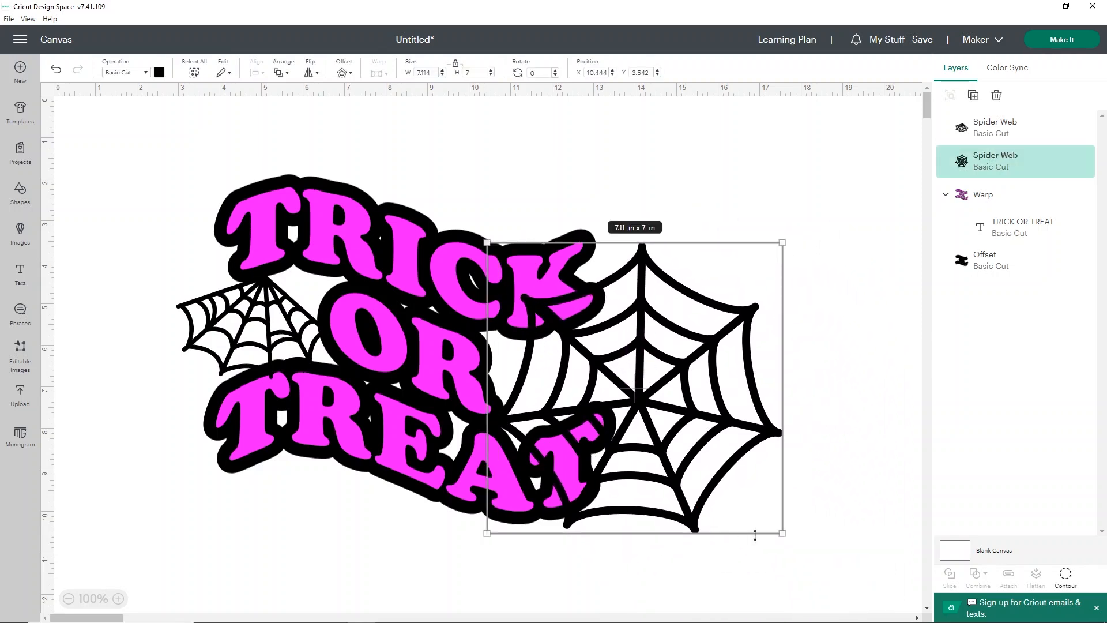
{"action": "left_click_drag", "start_coordinate": [779, 535], "coordinate": [615, 339]}
{"action": "left_click_drag", "start_coordinate": [541, 306], "coordinate": [537, 376]}
{"action": "left_click_drag", "start_coordinate": [613, 440], "coordinate": [597, 424]}
{"action": "left_click_drag", "start_coordinate": [558, 388], "coordinate": [573, 396]}
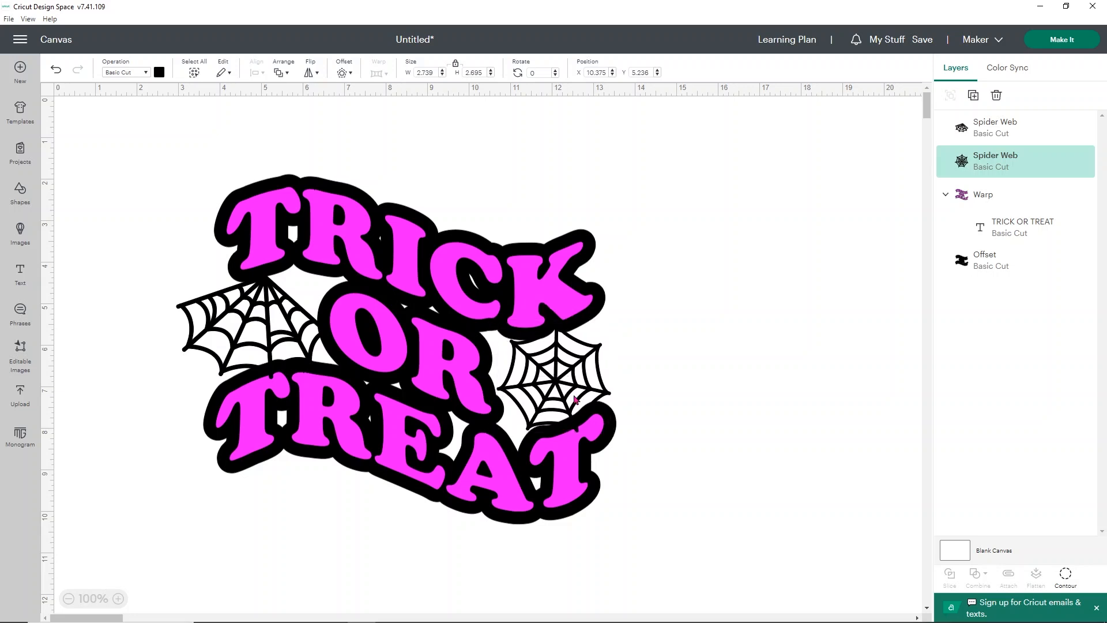
{"action": "left_click_drag", "start_coordinate": [610, 432], "coordinate": [602, 422]}
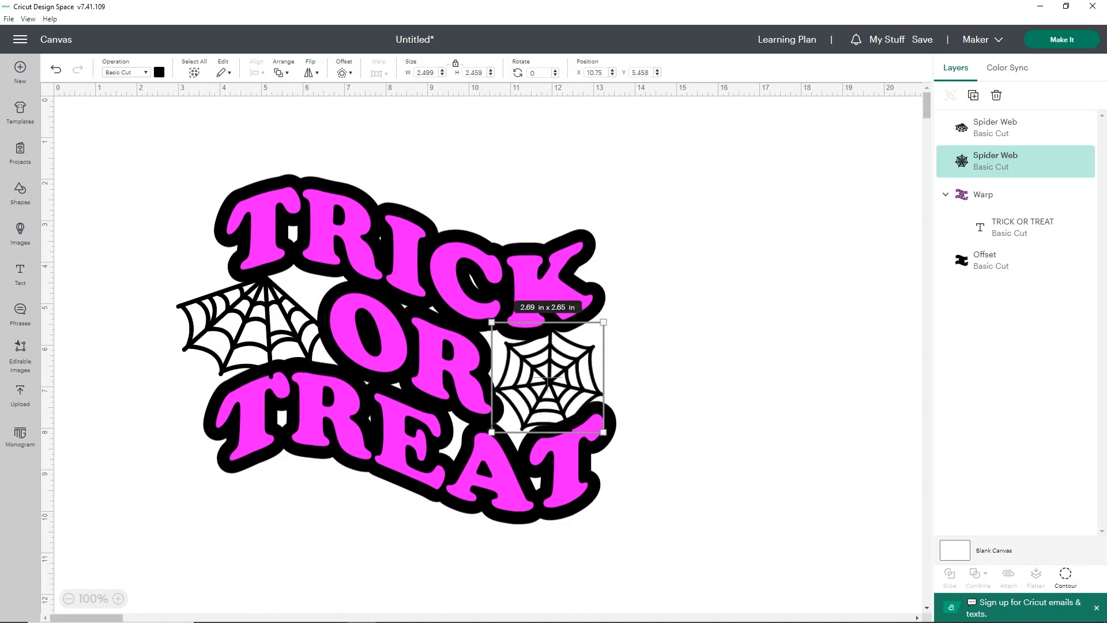
{"action": "left_click_drag", "start_coordinate": [490, 433], "coordinate": [489, 433]}
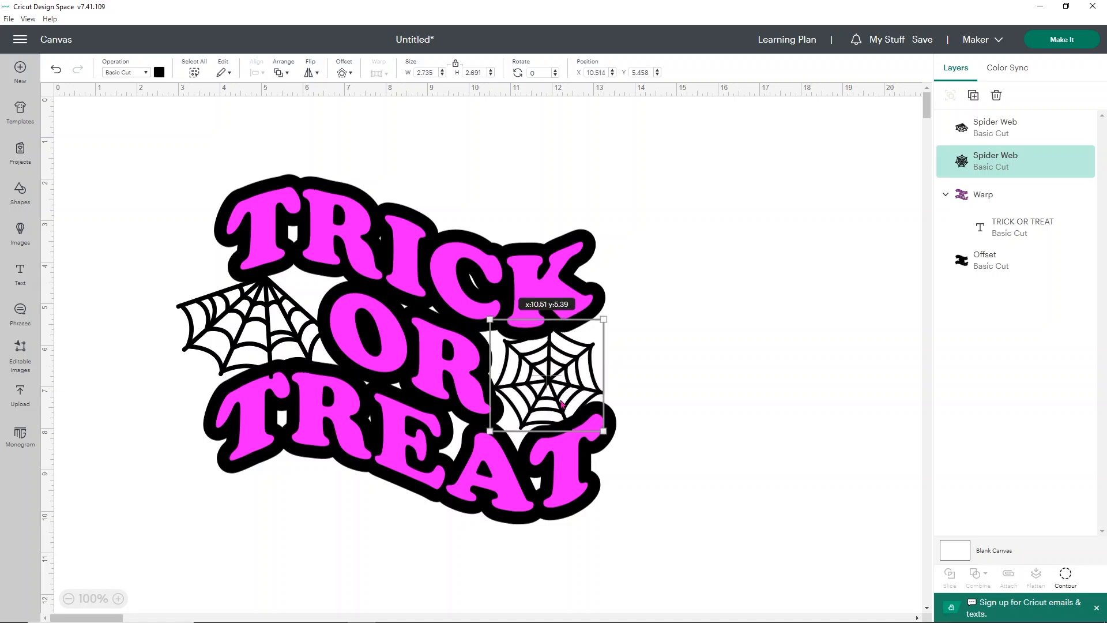
- Refit the full spider web to about 3.05 x 3 in so it fills the gap beside OR, between TRICK and TREAT
{"action": "left_click", "coordinate": [647, 376]}
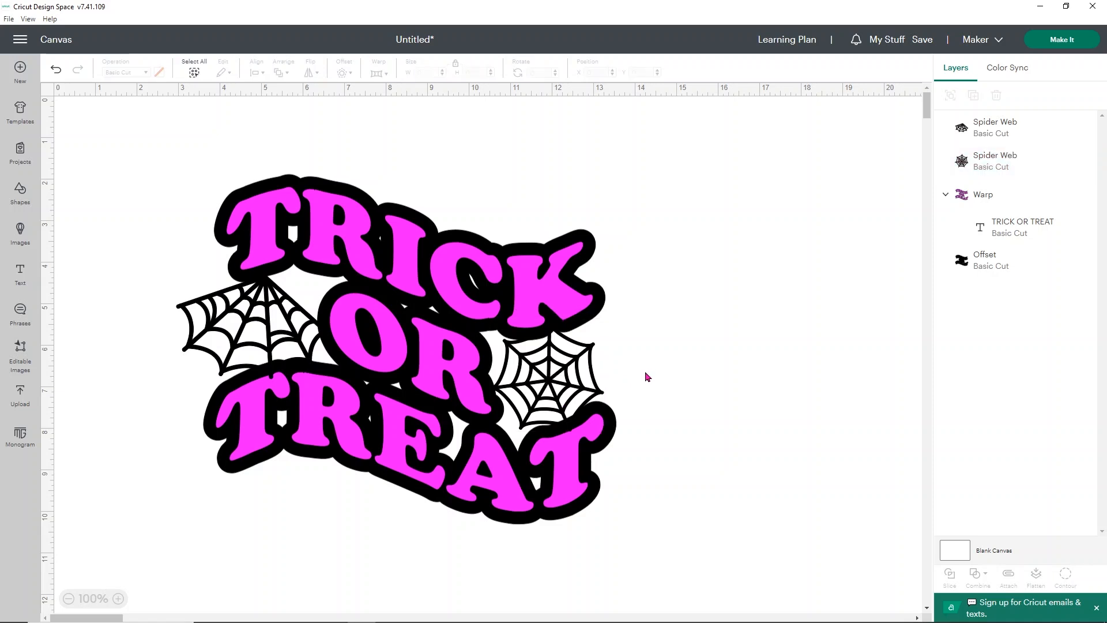
{"action": "left_click_drag", "start_coordinate": [574, 371], "coordinate": [601, 361]}
{"action": "left_click_drag", "start_coordinate": [628, 420], "coordinate": [609, 402]}
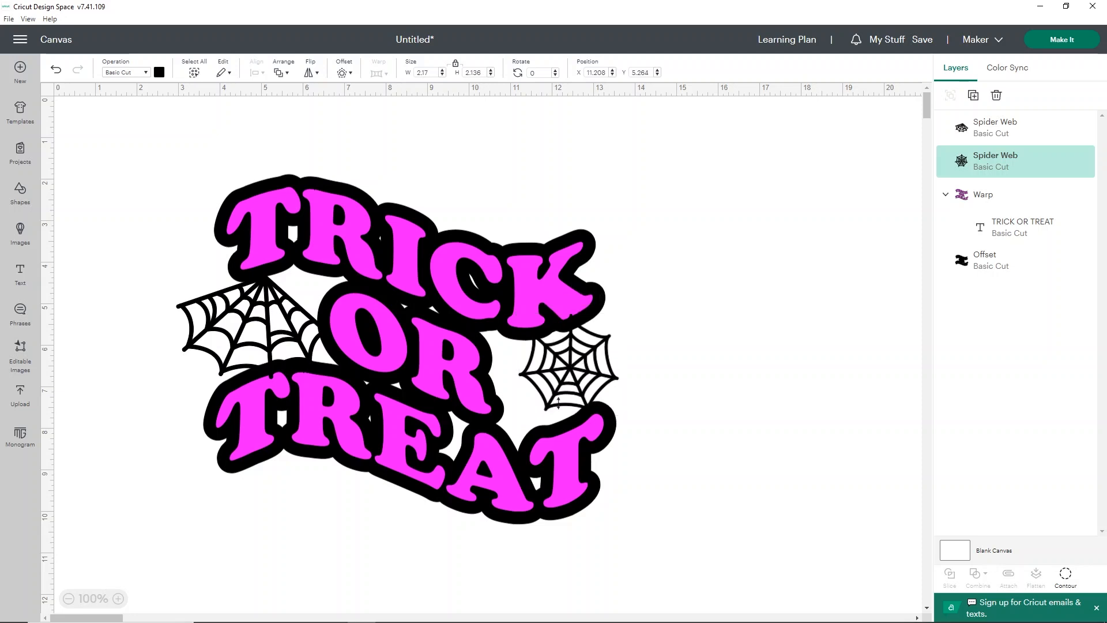
{"action": "left_click_drag", "start_coordinate": [519, 409], "coordinate": [491, 438]}
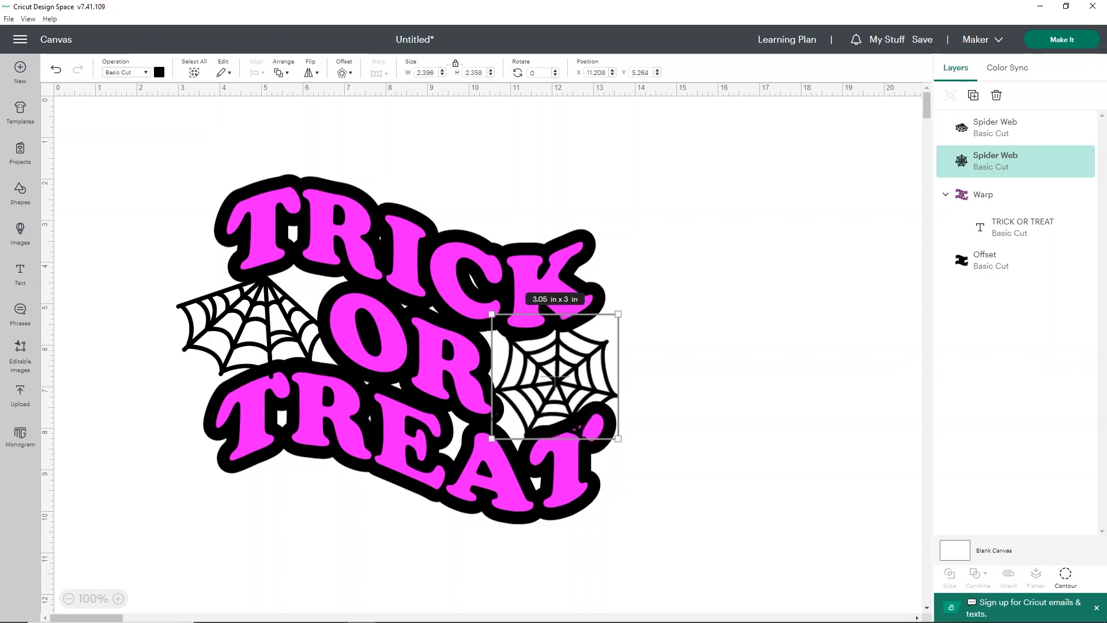
{"action": "left_click", "coordinate": [713, 388]}
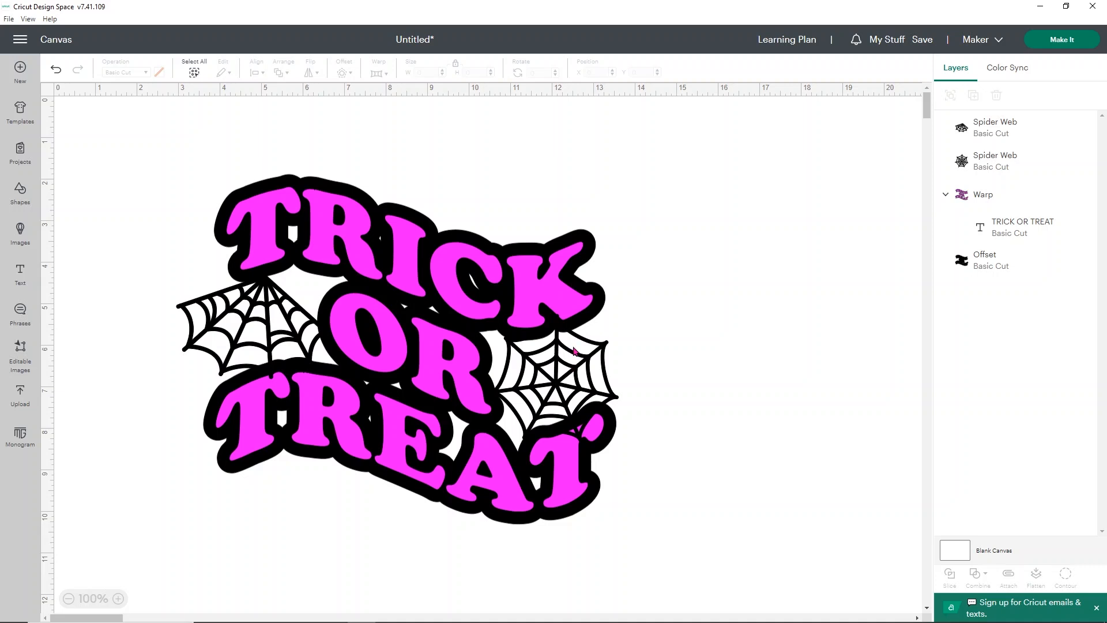
- Weld both spider webs to the black offset and move the warped TRICK OR TREAT layer in front of it
{"action": "left_click", "coordinate": [999, 134]}
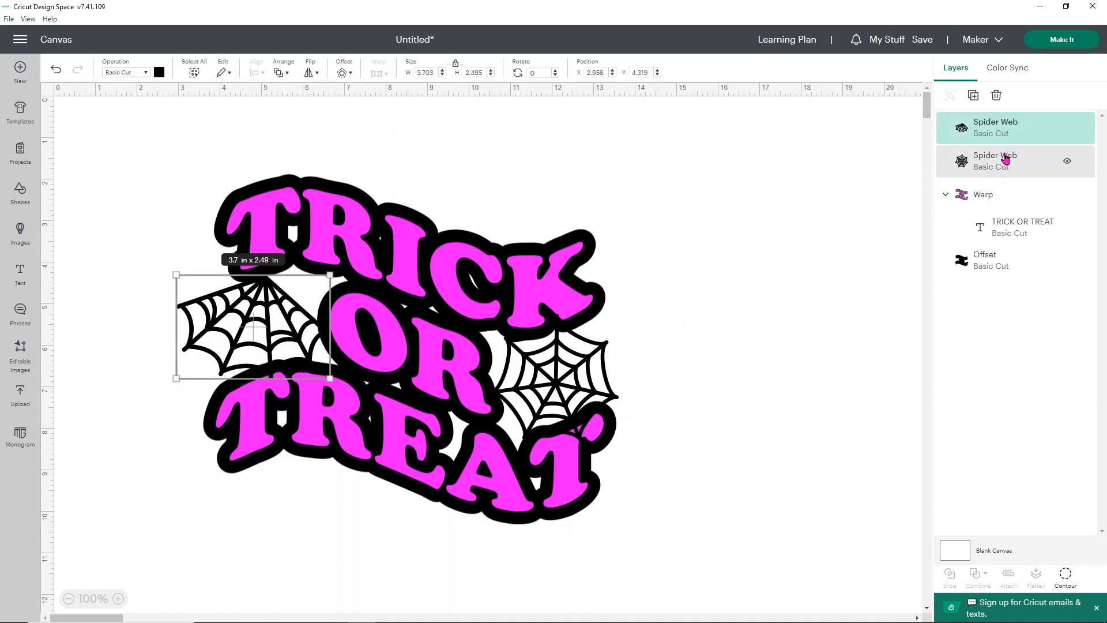
{"action": "left_click", "coordinate": [1003, 157], "text": "shift"}
{"action": "left_click", "coordinate": [986, 265], "text": "shift"}
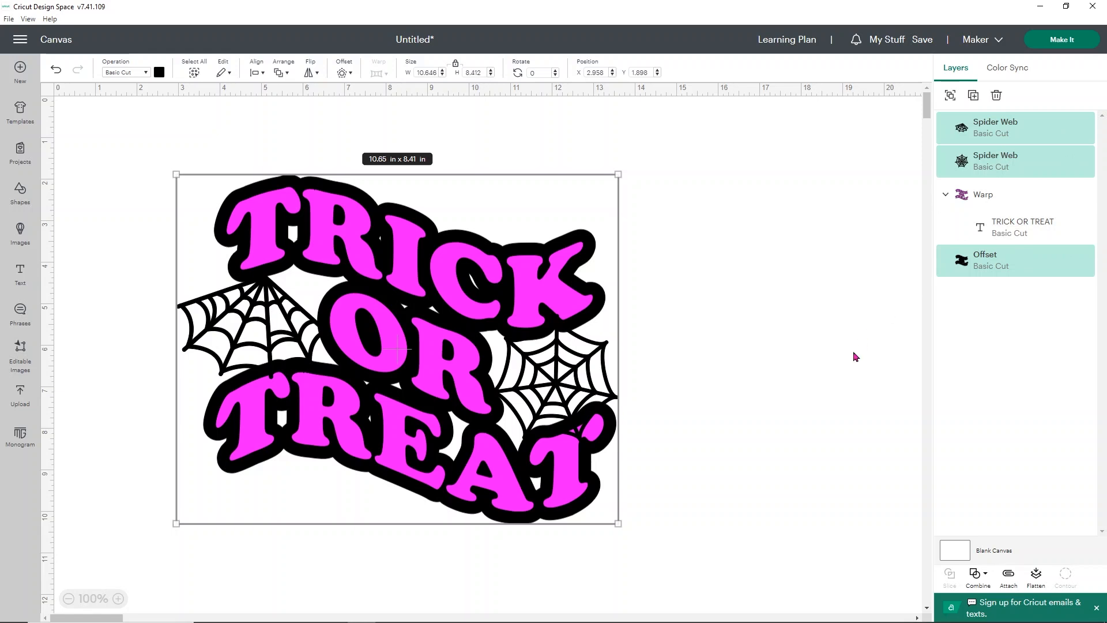
{"action": "left_click", "coordinate": [976, 581]}
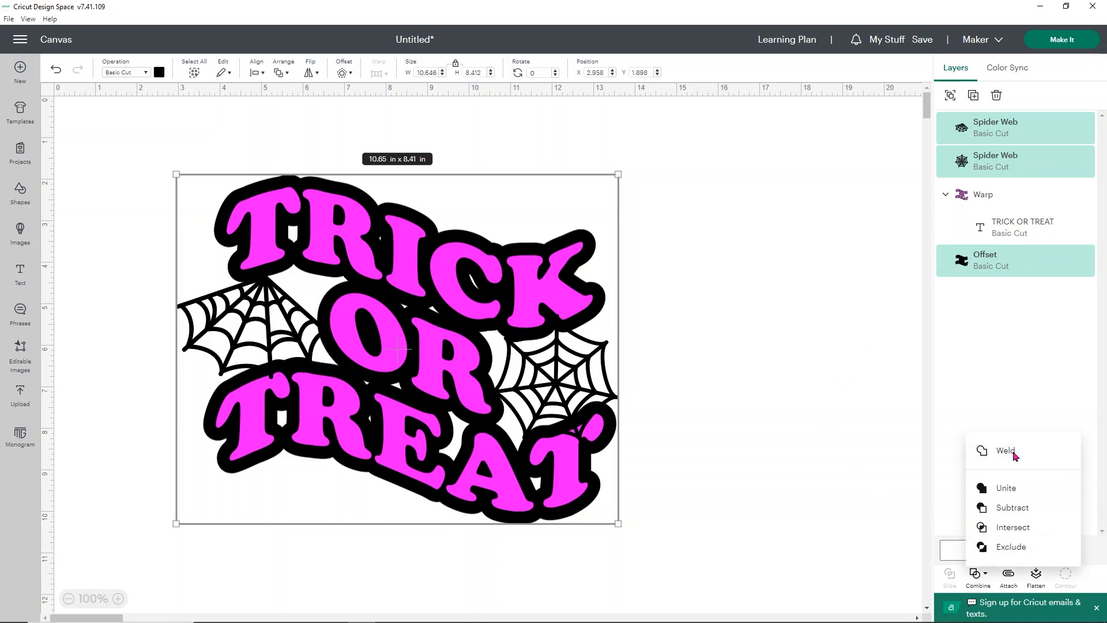
{"action": "left_click", "coordinate": [1006, 450]}
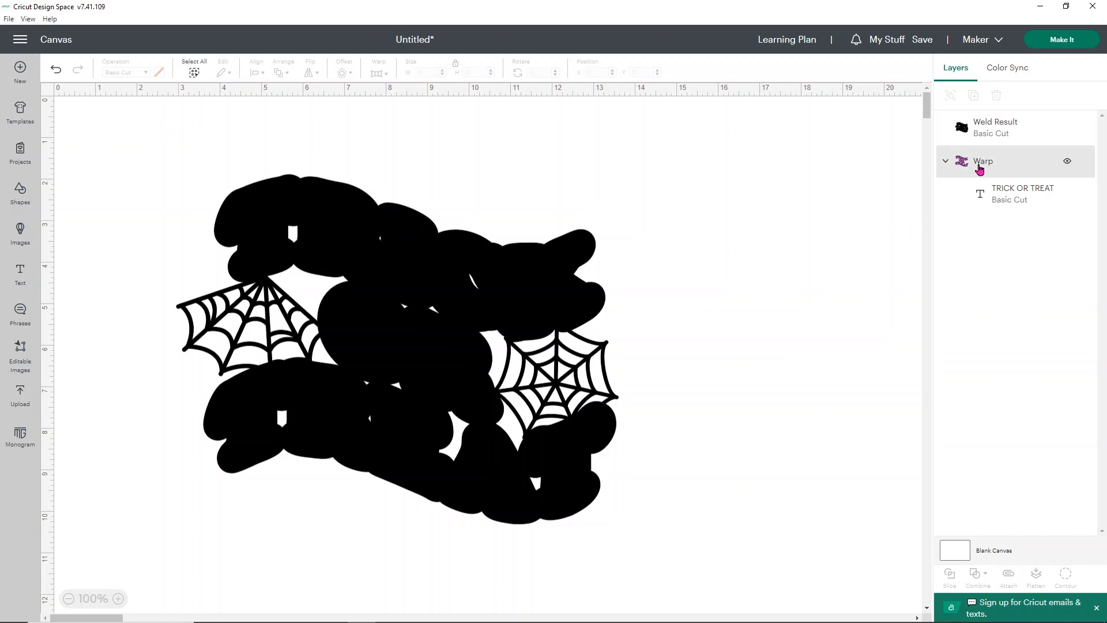
{"action": "left_click_drag", "start_coordinate": [978, 168], "coordinate": [982, 127]}
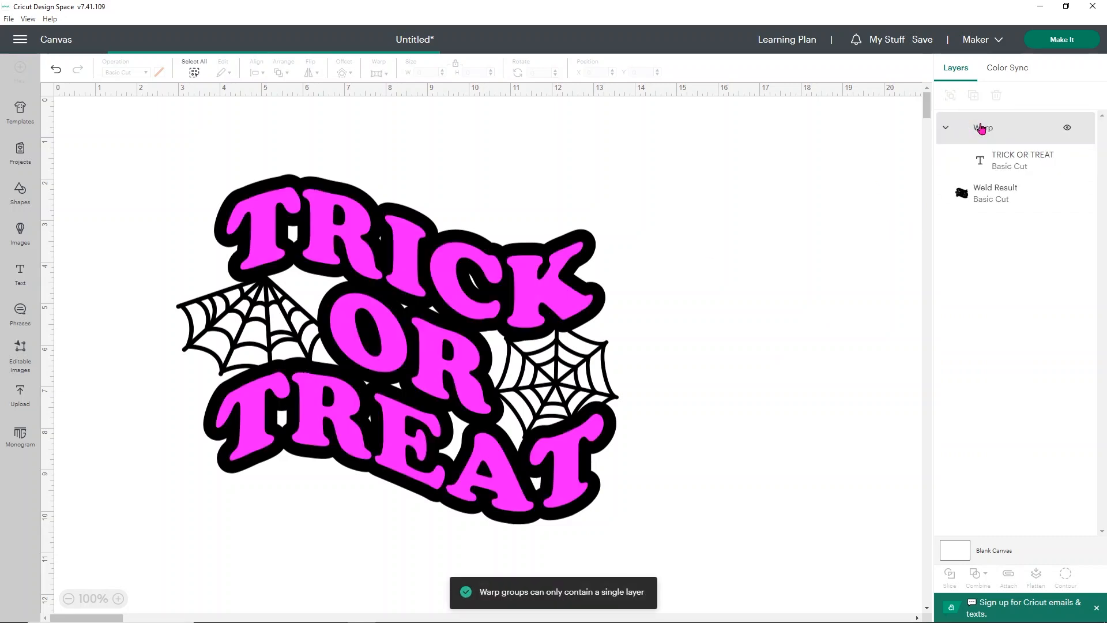
- Flip the welded black offset and webs horizontally
{"action": "left_click", "coordinate": [980, 194]}
{"action": "right_click", "coordinate": [982, 197]}
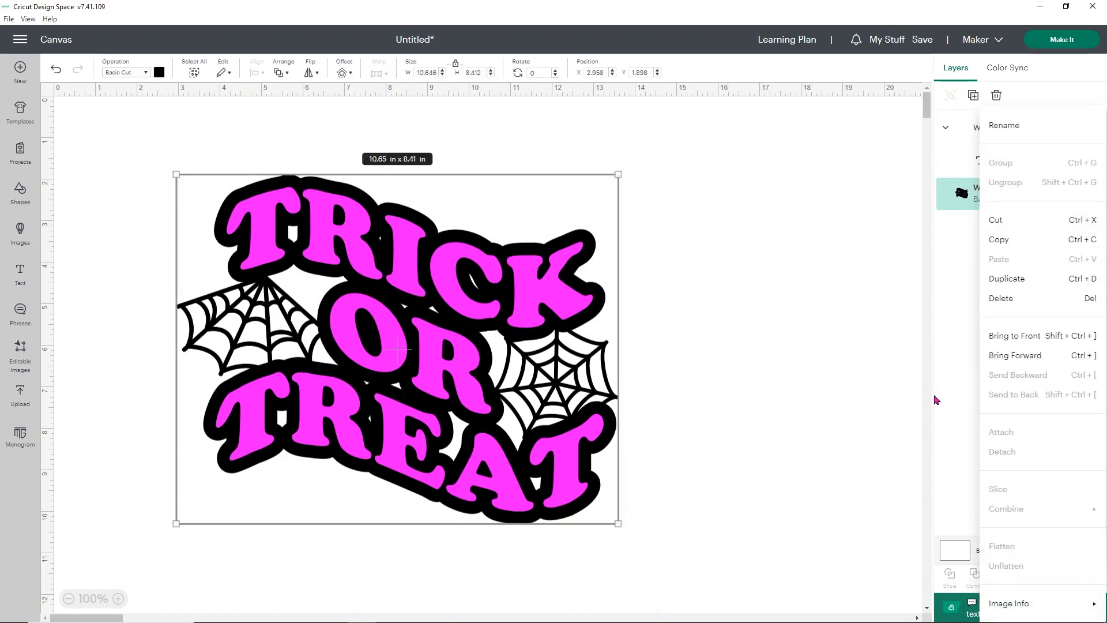
{"action": "left_click", "coordinate": [686, 193]}
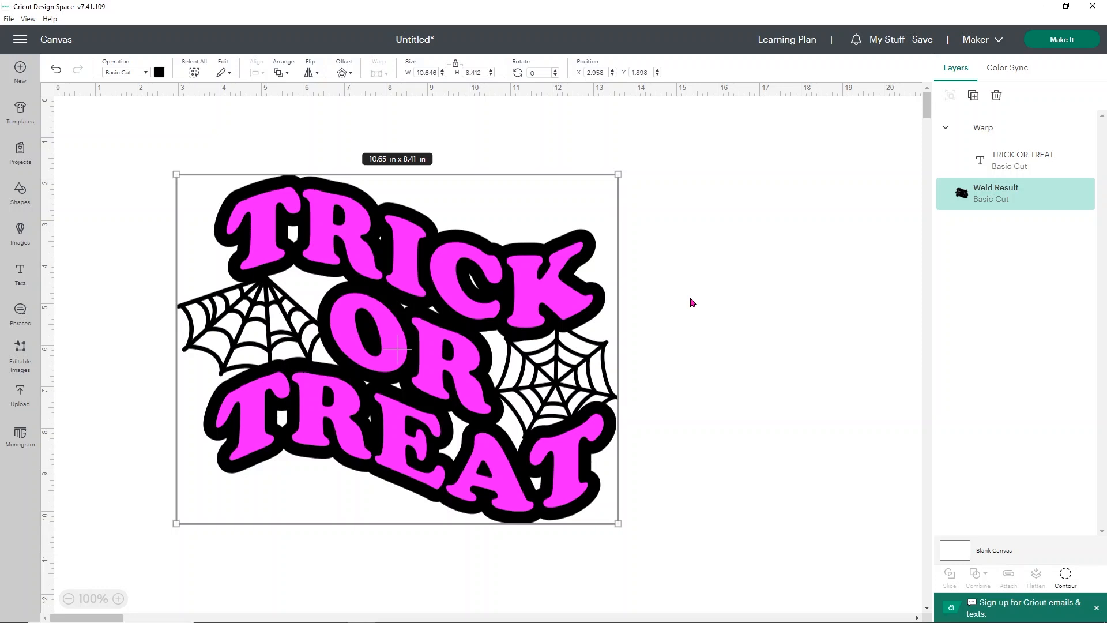
{"action": "left_click", "coordinate": [309, 72]}
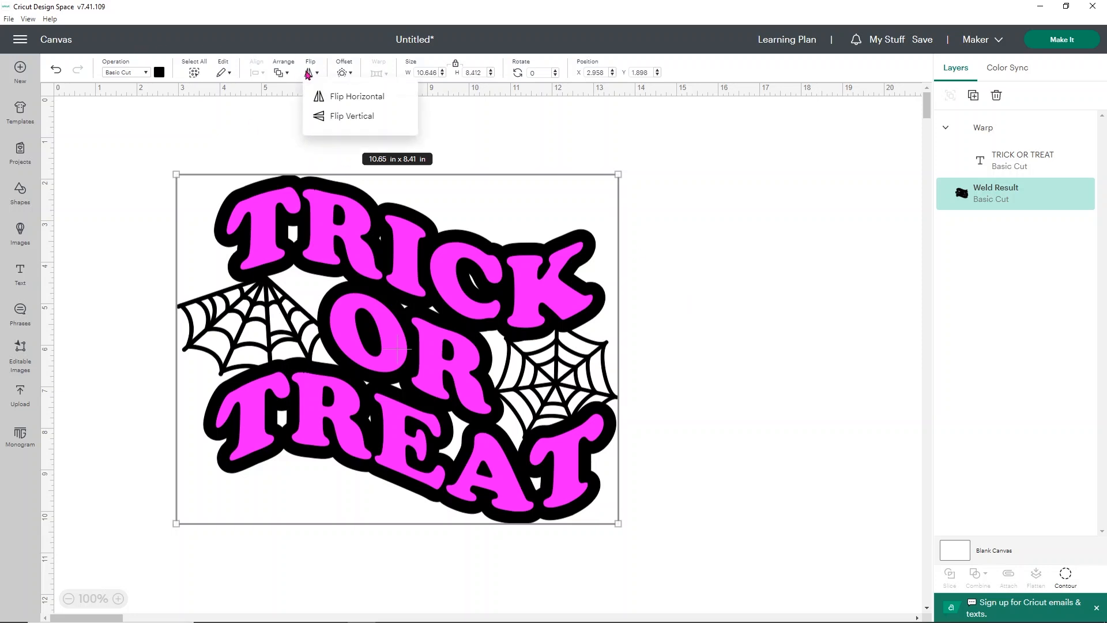
{"action": "left_click", "coordinate": [339, 103]}
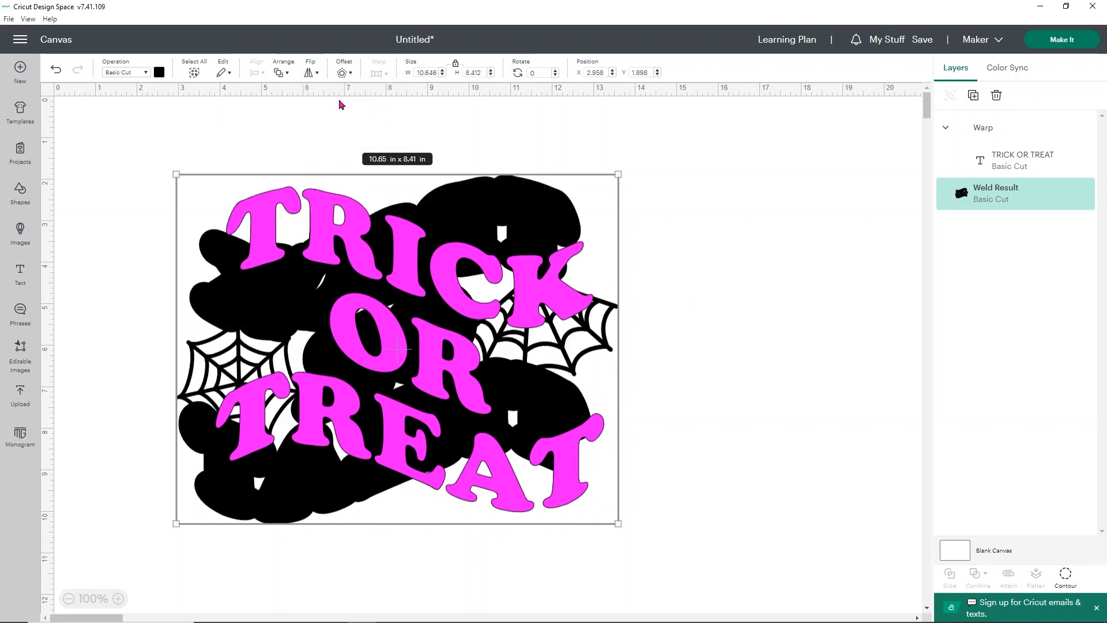
- Flip the warped TRICK OR TREAT text horizontally to match the mirrored background
{"action": "left_click", "coordinate": [779, 248]}
{"action": "left_click", "coordinate": [970, 134]}
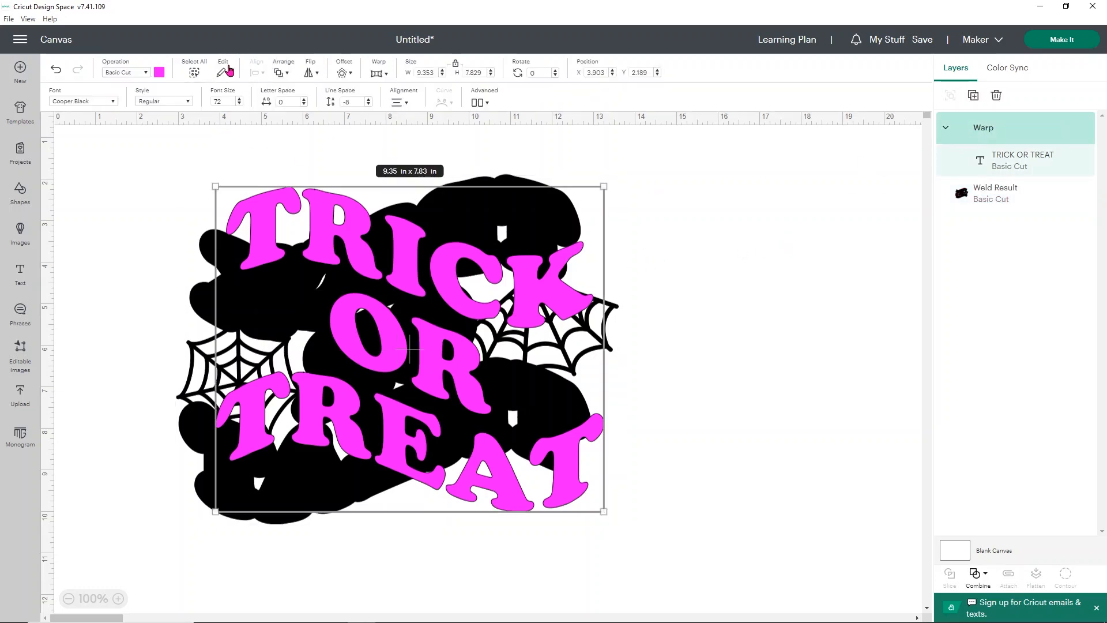
{"action": "left_click", "coordinate": [311, 73]}
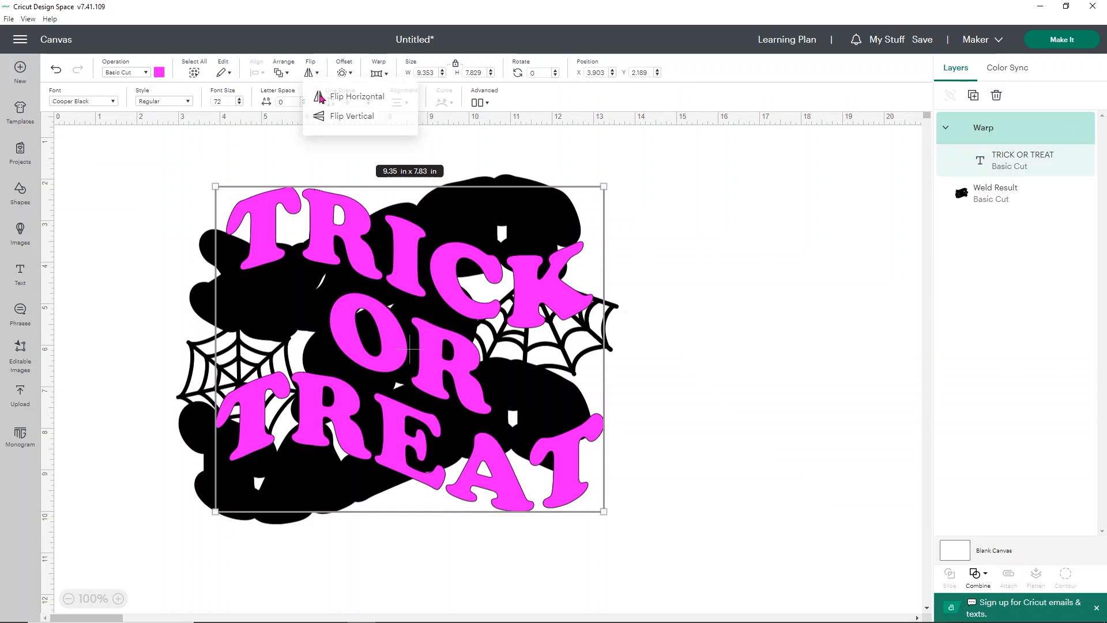
{"action": "left_click", "coordinate": [318, 97]}
{"action": "left_click", "coordinate": [807, 271]}
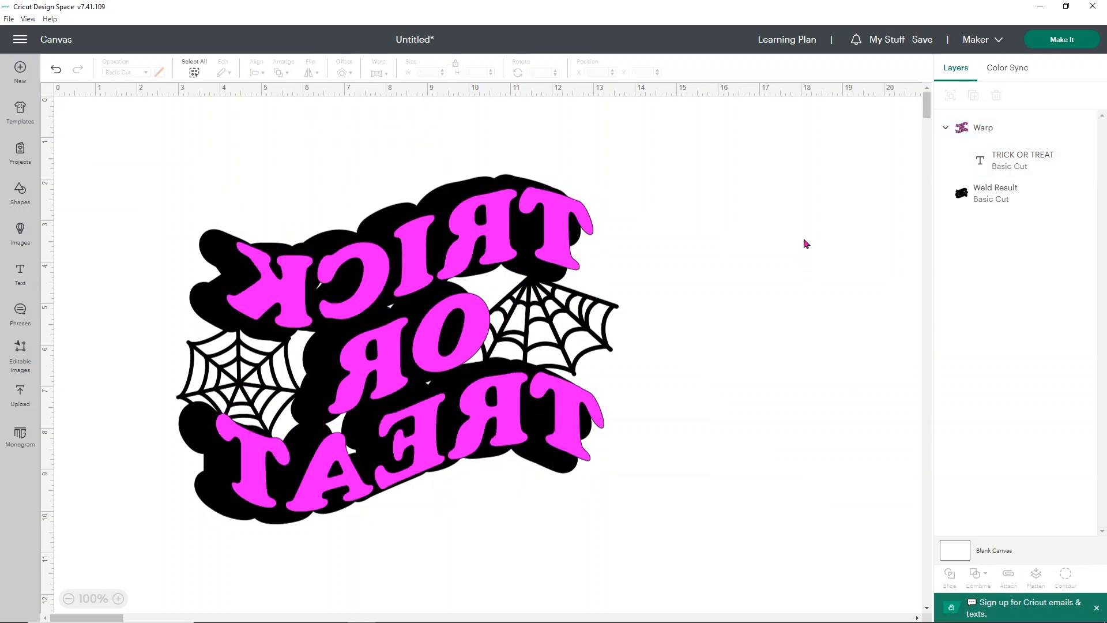
- Save the project as "puff glow" and move the whole design far right, clear of the visible canvas
{"action": "left_click", "coordinate": [916, 46]}
{"action": "left_click", "coordinate": [531, 87]}
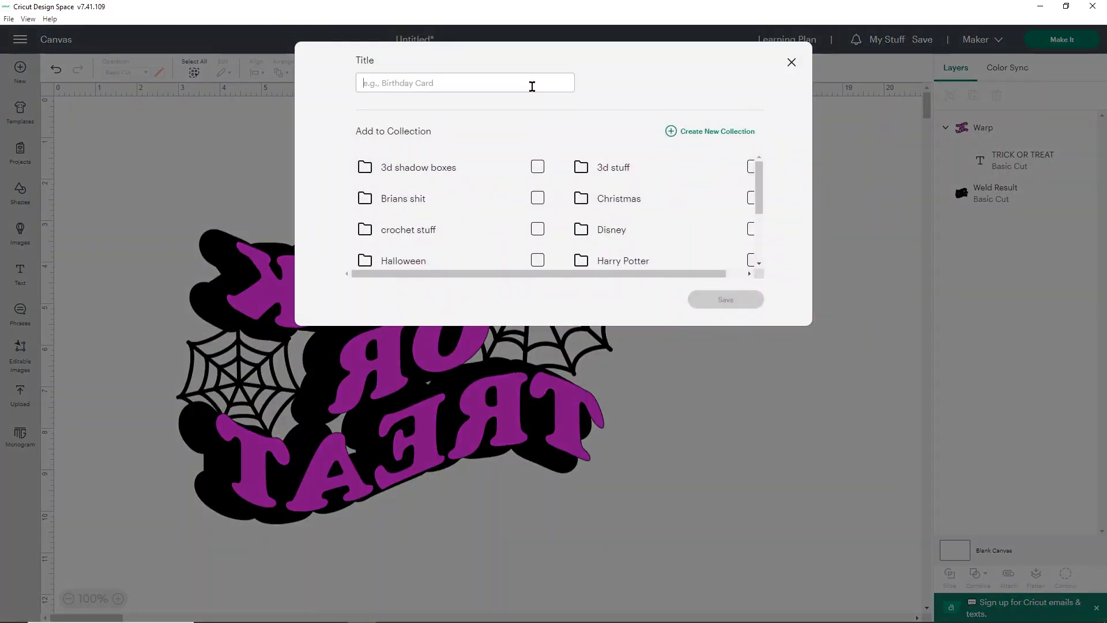
{"action": "type", "text": "puff glow"}
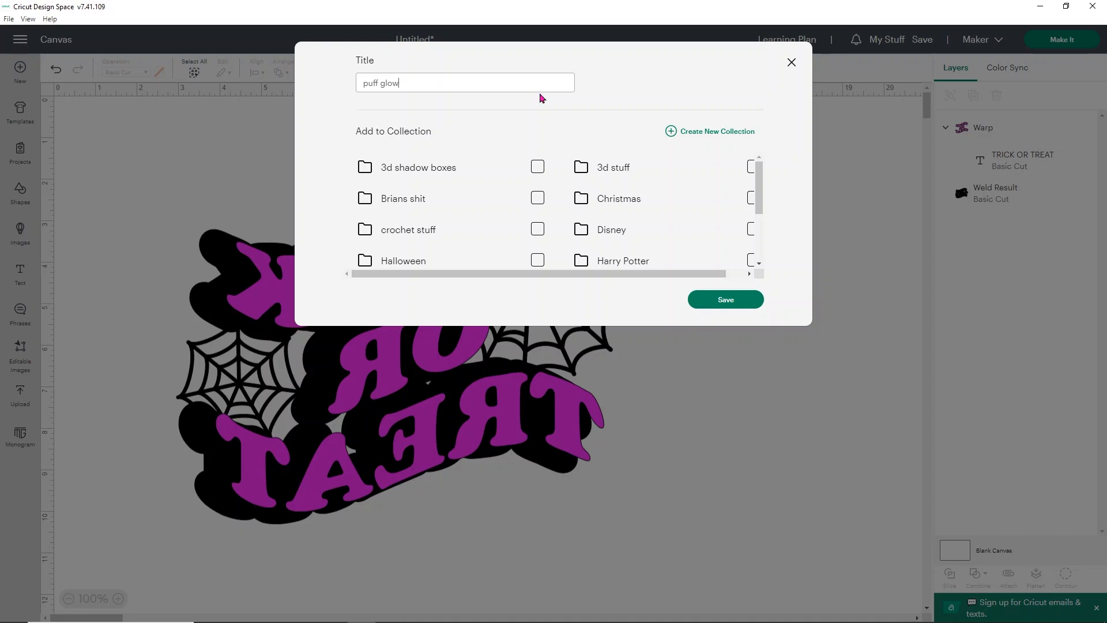
{"action": "left_click", "coordinate": [715, 304]}
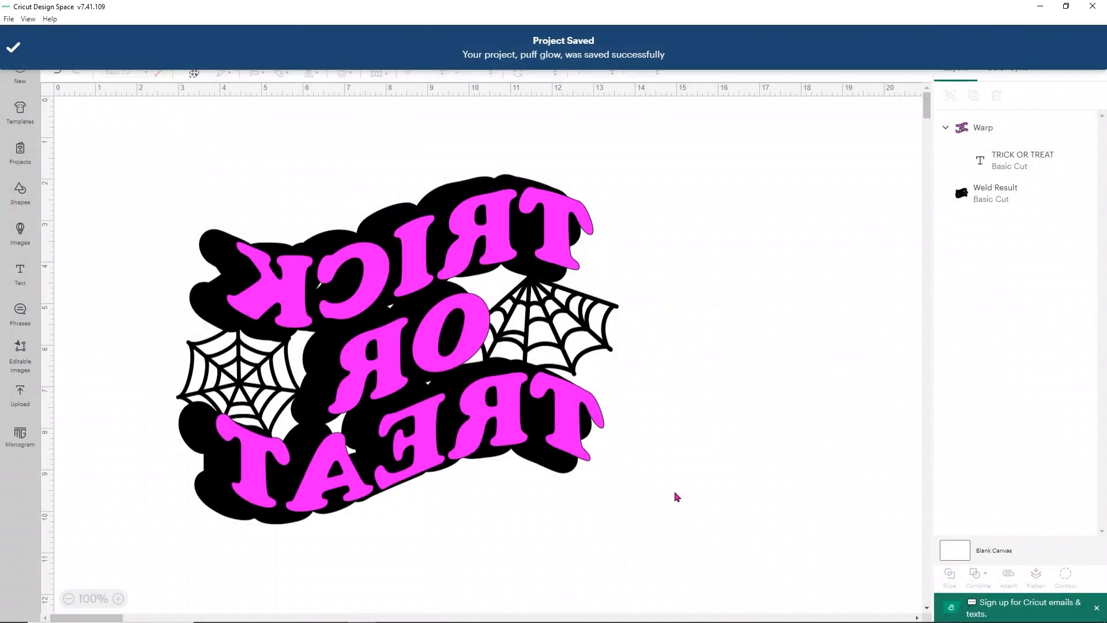
{"action": "left_click_drag", "start_coordinate": [636, 487], "coordinate": [311, 184]}
{"action": "left_click_drag", "start_coordinate": [358, 288], "coordinate": [1072, 349]}
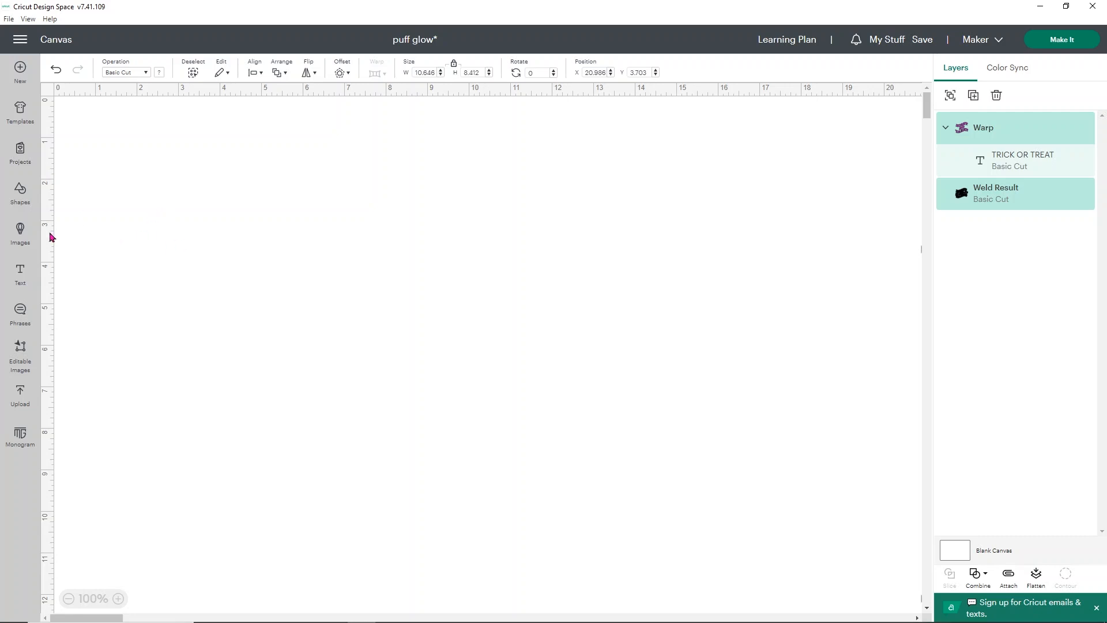
- Search the image library for "cauldron" with the Single layer filter removed
{"action": "left_click", "coordinate": [17, 229]}
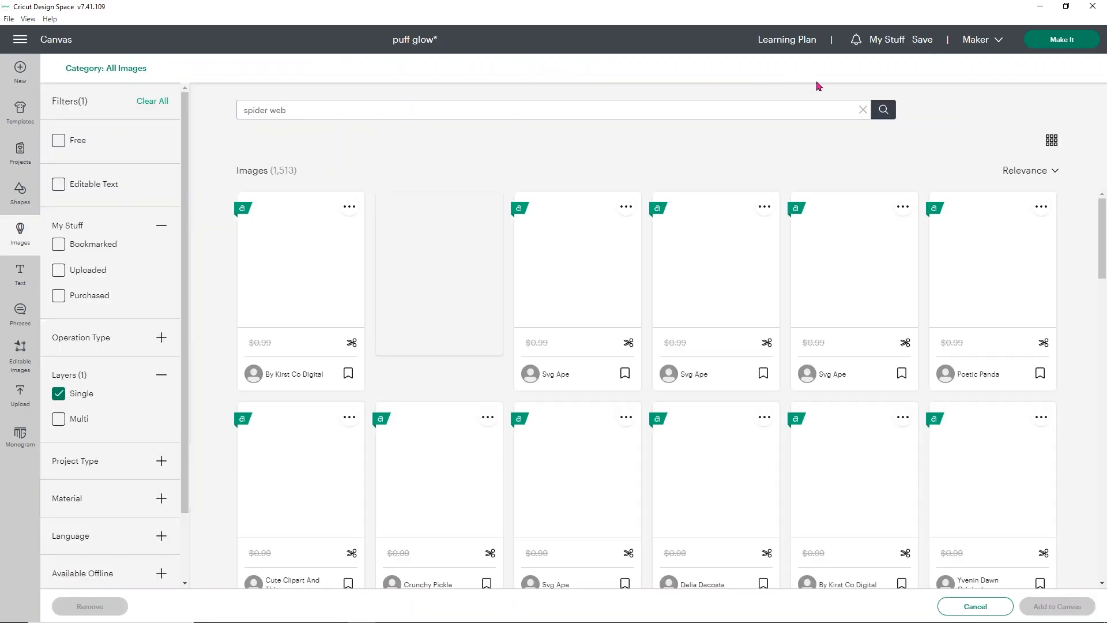
{"action": "left_click", "coordinate": [862, 110]}
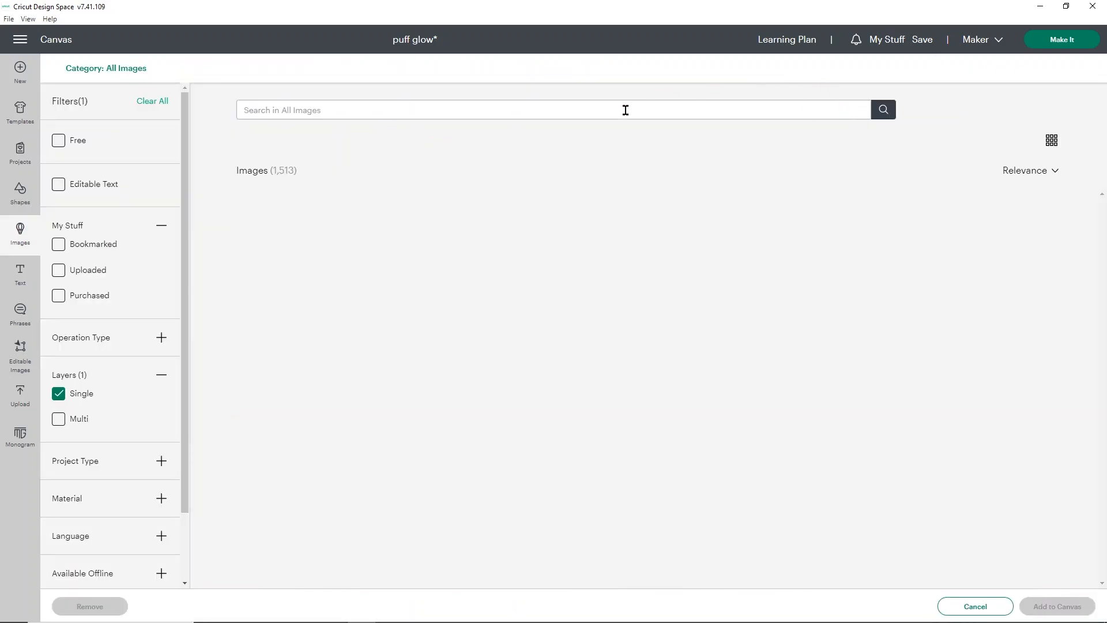
{"action": "type", "text": "caul"}
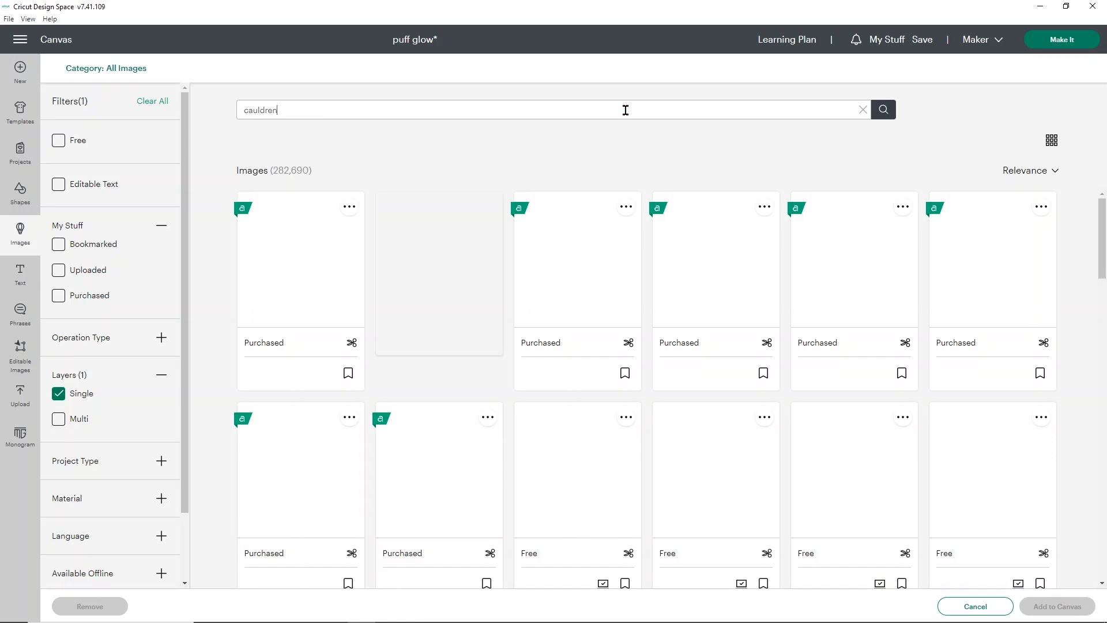
{"action": "type", "text": "dren"}
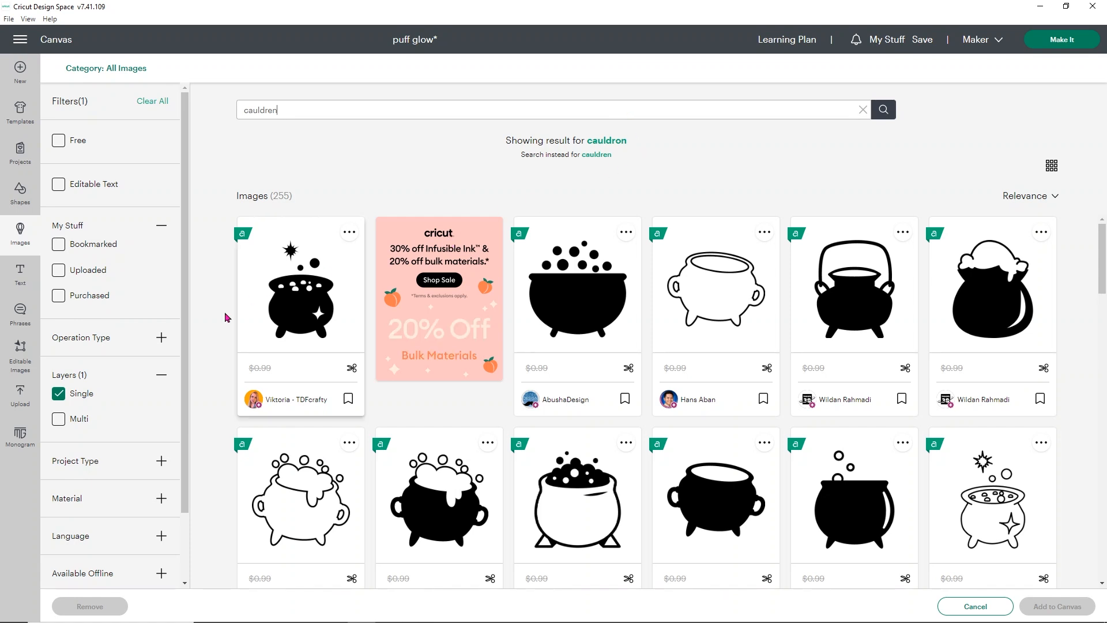
{"action": "left_click", "coordinate": [58, 394]}
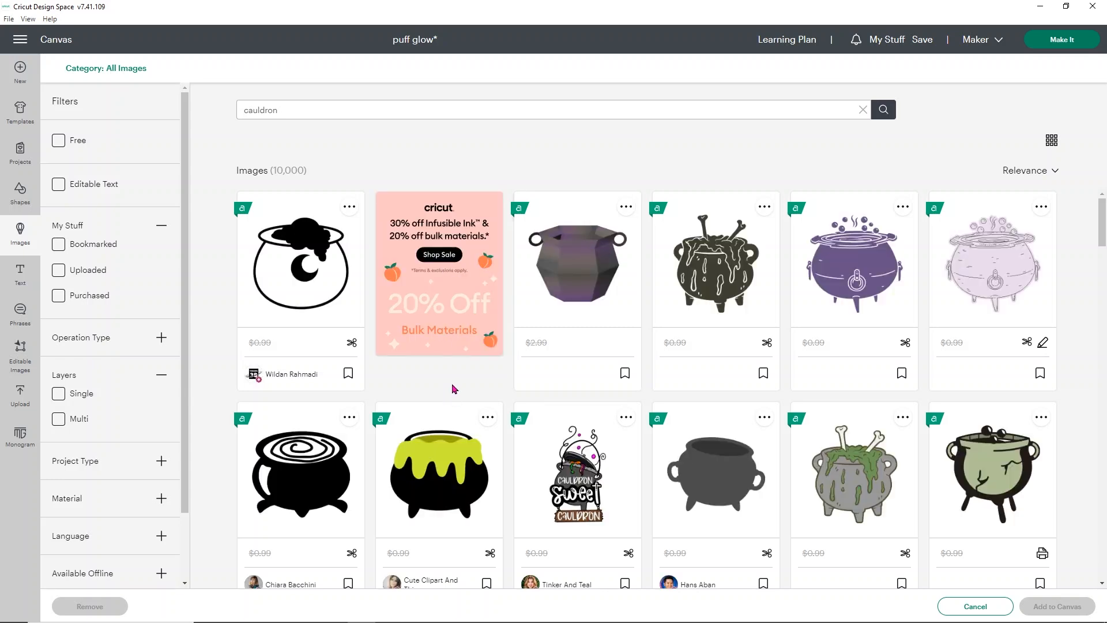
- Add the black cauldron with bright green drips and bone feet, shrinking it to about 6.24 x 4.59 in mid-canvas
{"action": "scroll", "coordinate": [583, 290], "scroll_direction": "down", "scroll_amount": 4}
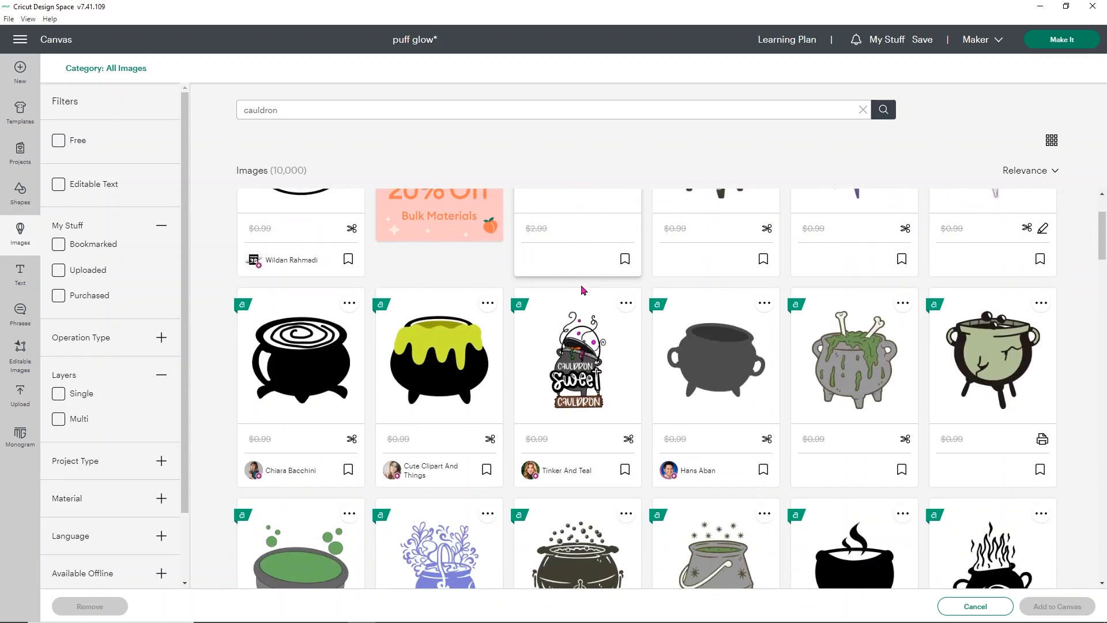
{"action": "scroll", "coordinate": [571, 294], "scroll_direction": "down", "scroll_amount": 3}
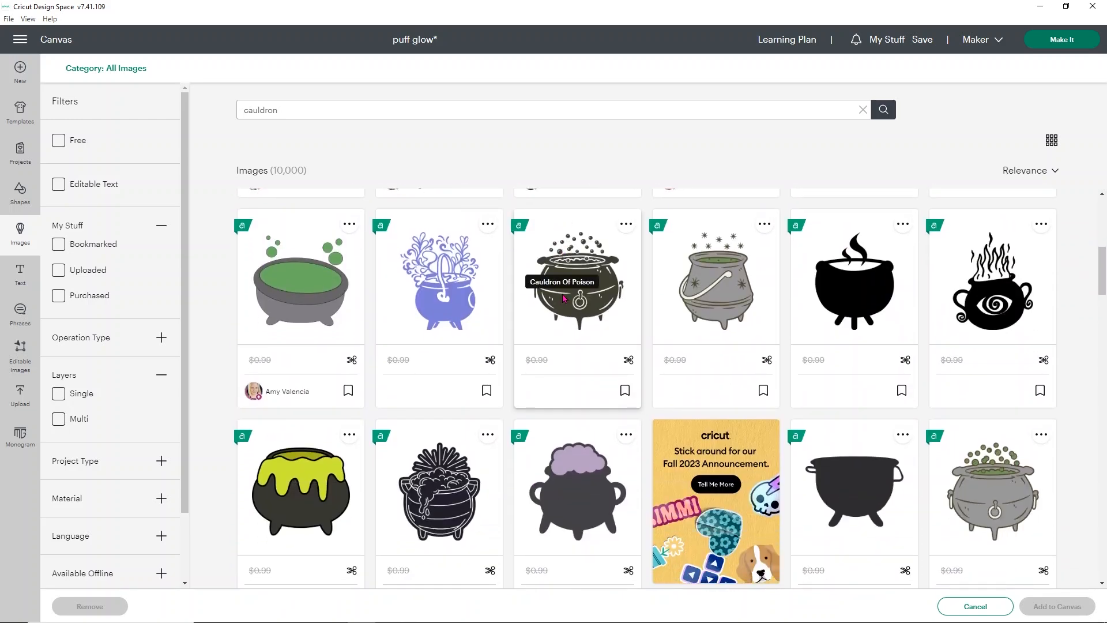
{"action": "scroll", "coordinate": [565, 299], "scroll_direction": "down", "scroll_amount": 5}
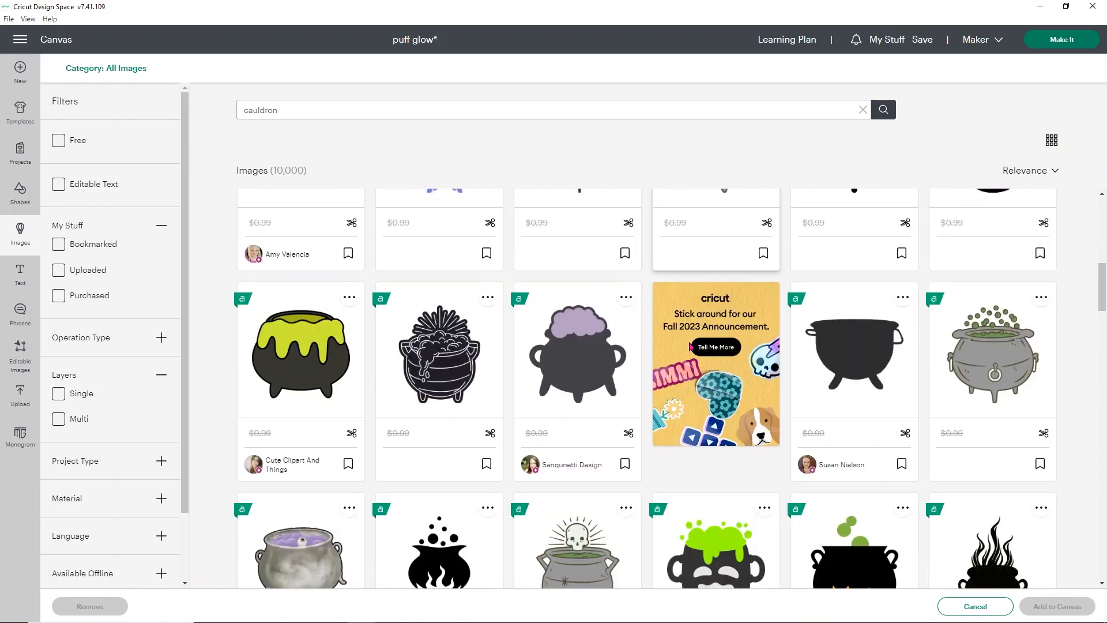
{"action": "scroll", "coordinate": [692, 345], "scroll_direction": "down", "scroll_amount": 1}
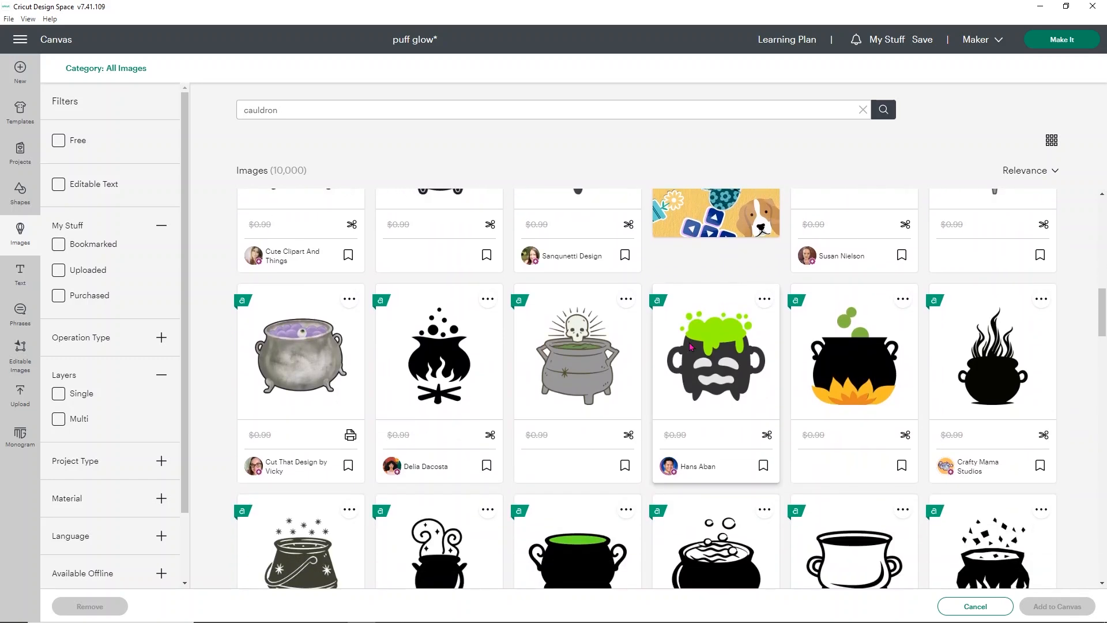
{"action": "scroll", "coordinate": [714, 331], "scroll_direction": "down", "scroll_amount": 8}
{"action": "scroll", "coordinate": [730, 335], "scroll_direction": "down", "scroll_amount": 7}
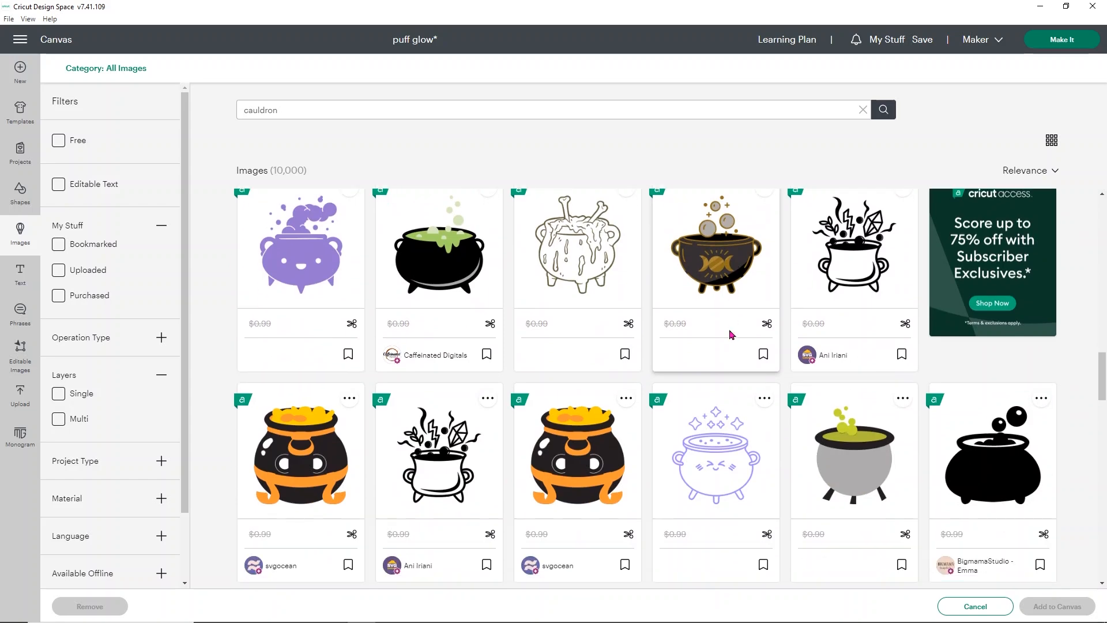
{"action": "scroll", "coordinate": [730, 334], "scroll_direction": "down", "scroll_amount": 7}
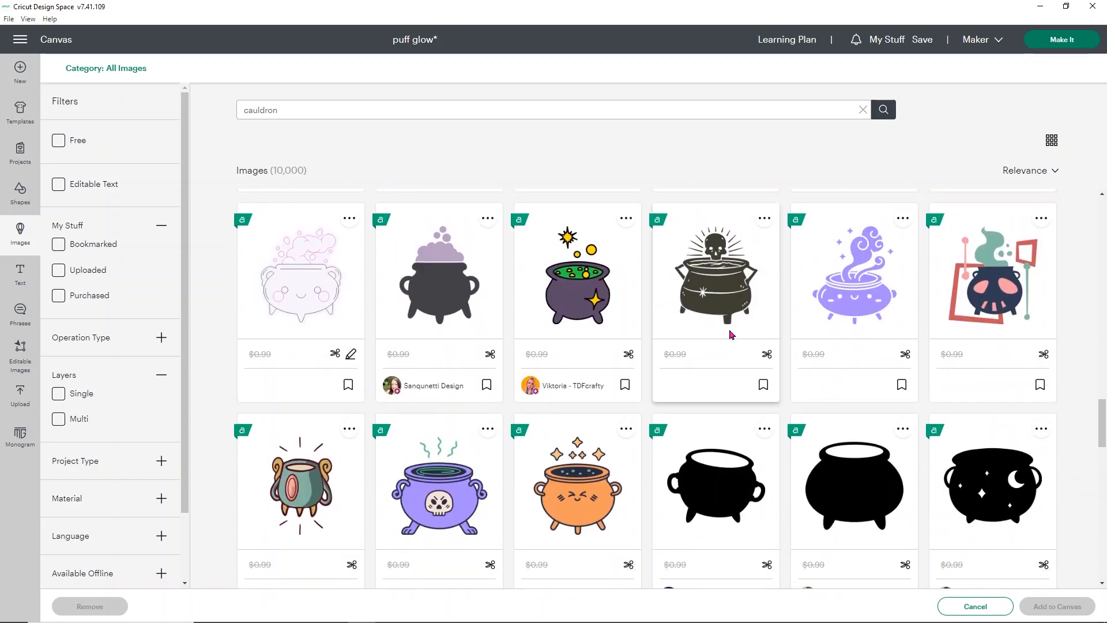
{"action": "scroll", "coordinate": [730, 333], "scroll_direction": "down", "scroll_amount": 5}
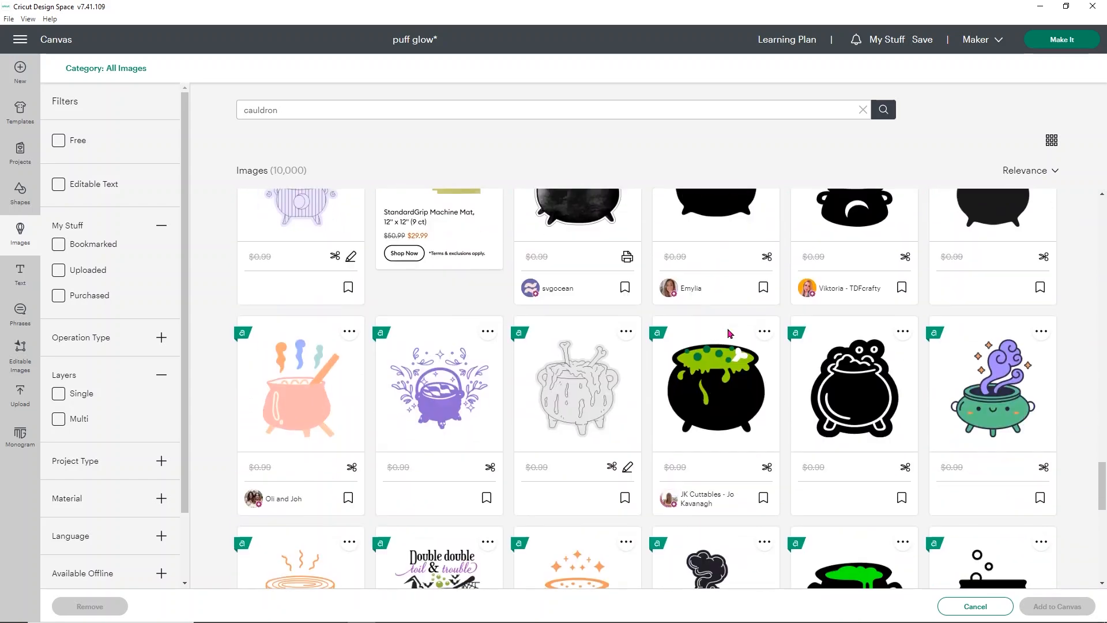
{"action": "scroll", "coordinate": [729, 333], "scroll_direction": "down", "scroll_amount": 2}
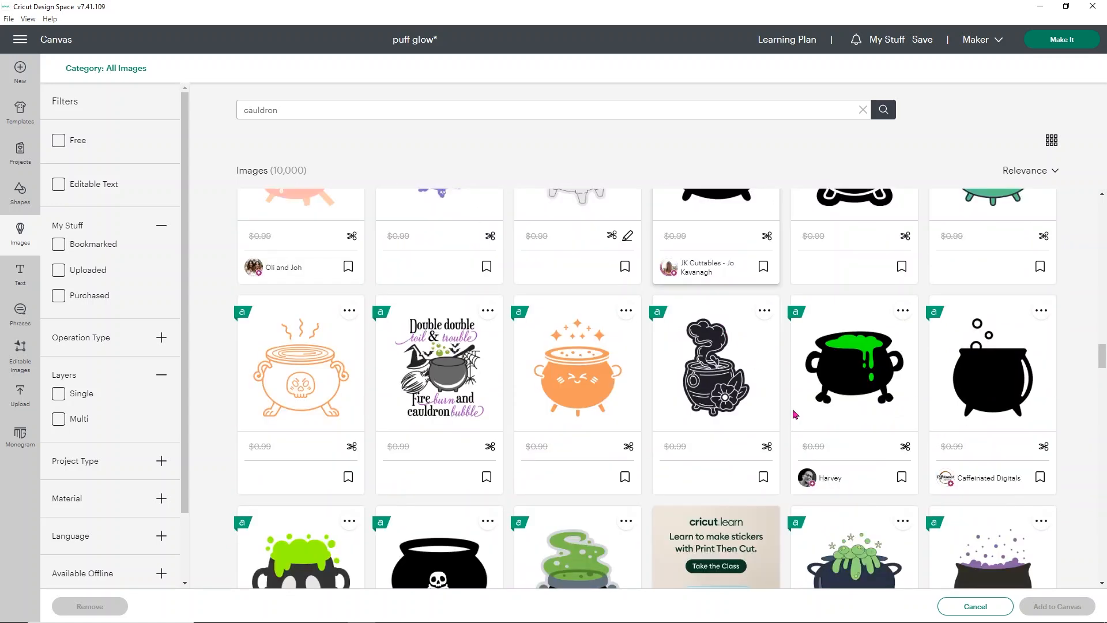
{"action": "left_click", "coordinate": [861, 362]}
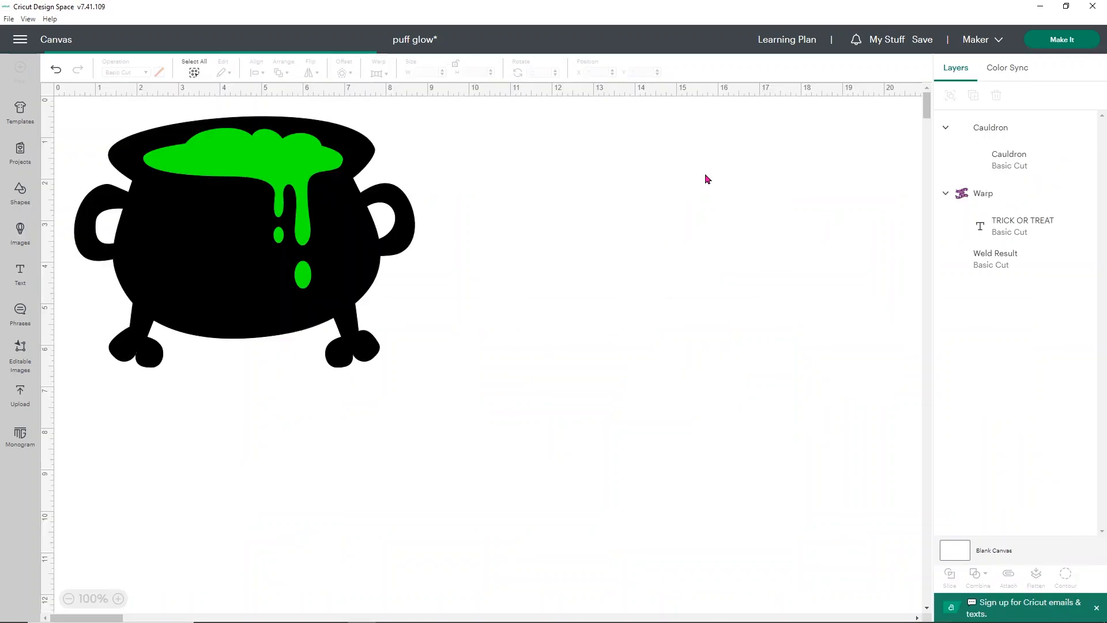
{"action": "left_click_drag", "start_coordinate": [260, 239], "coordinate": [455, 388]}
{"action": "left_click_drag", "start_coordinate": [607, 510], "coordinate": [515, 454]}
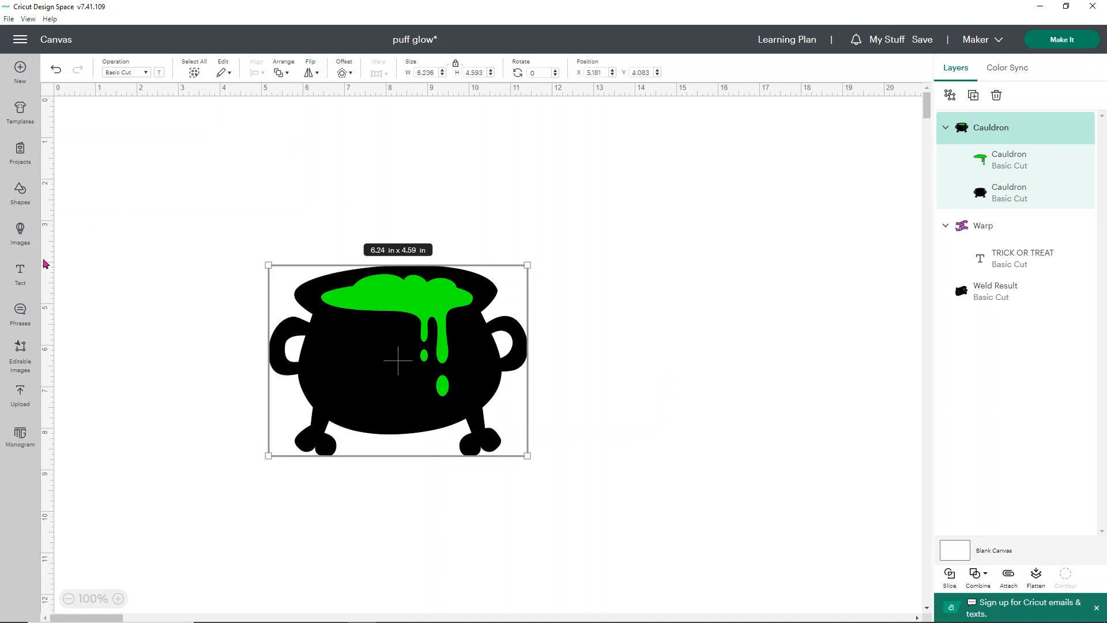
- Add the text "DOUBLE DOUBLE TOIL AND TROUBLE" and set its width to 10 in
{"action": "left_click", "coordinate": [23, 271]}
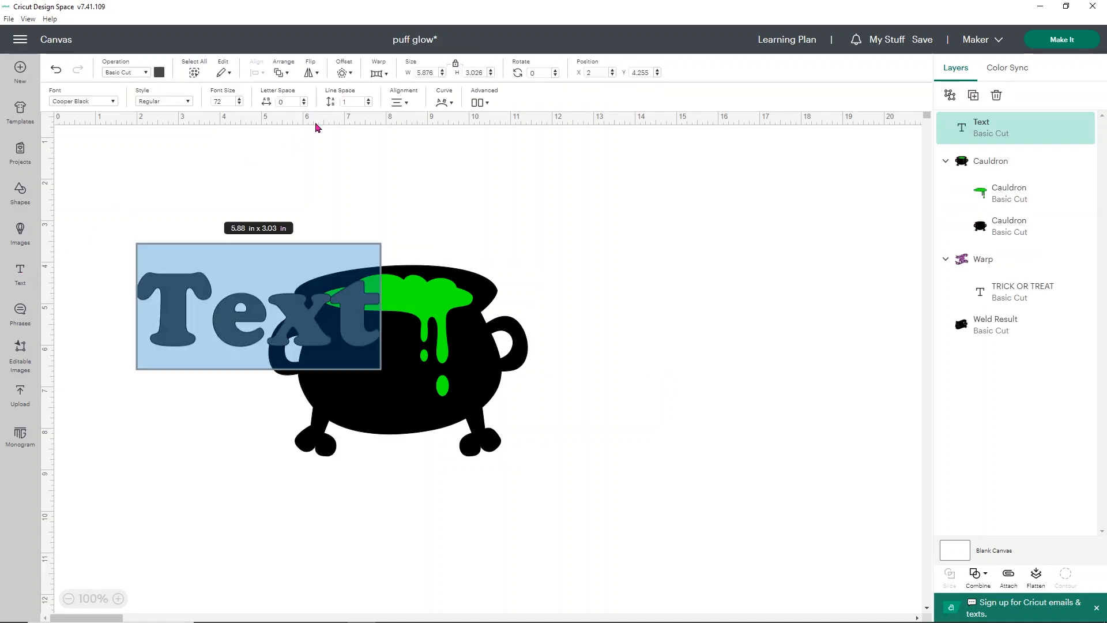
{"action": "type", "text": "DOUB"}
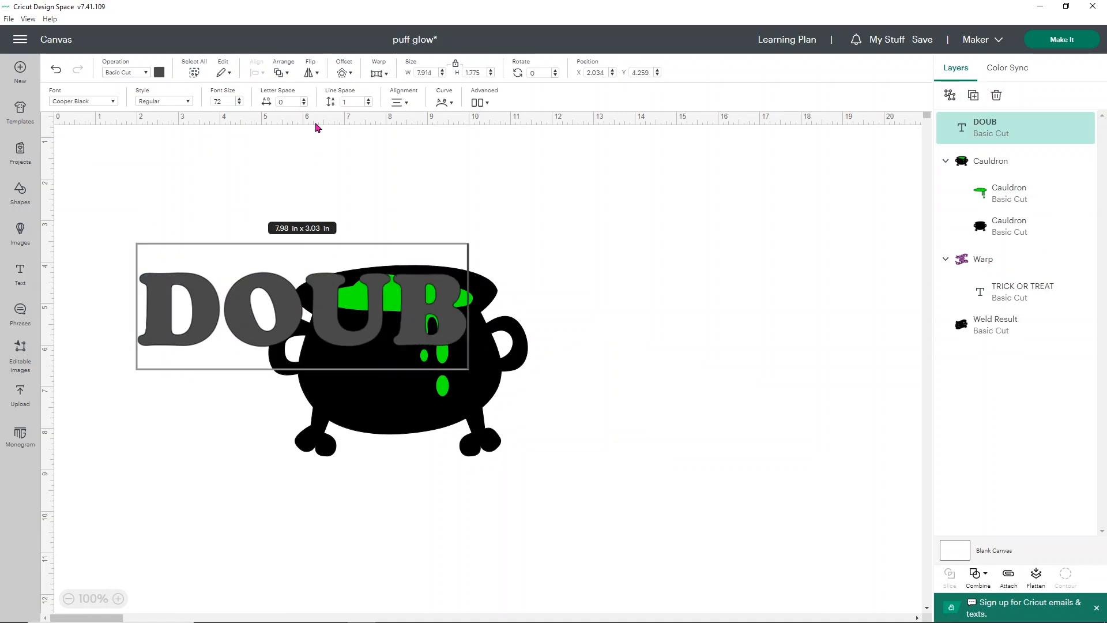
{"action": "type", "text": "LE DOUBL"}
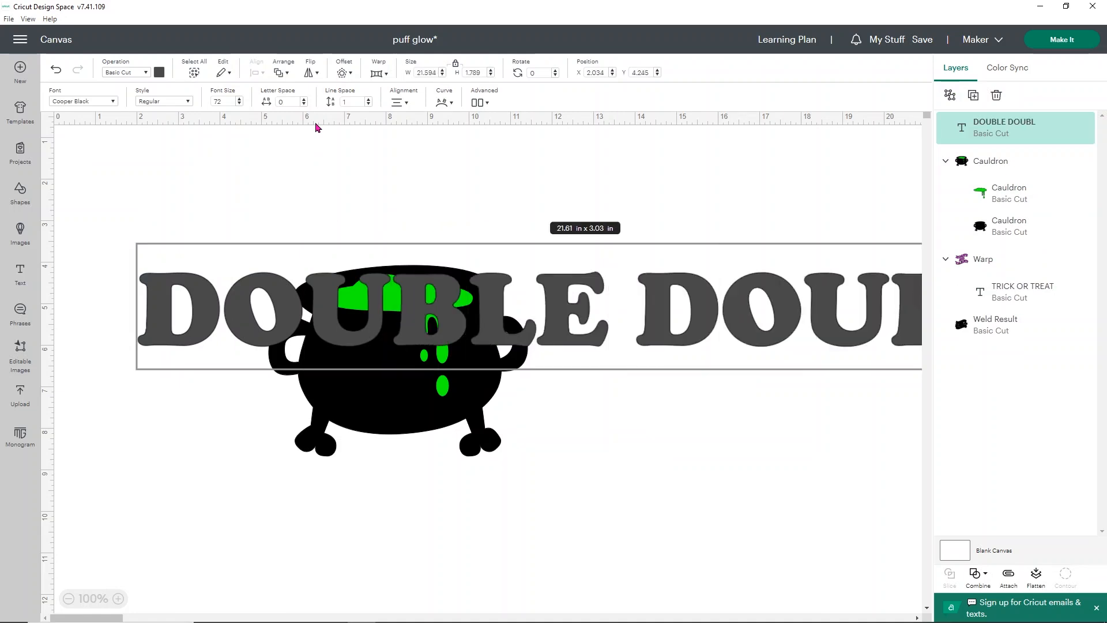
{"action": "type", "text": "E TOIL AND TROU"}
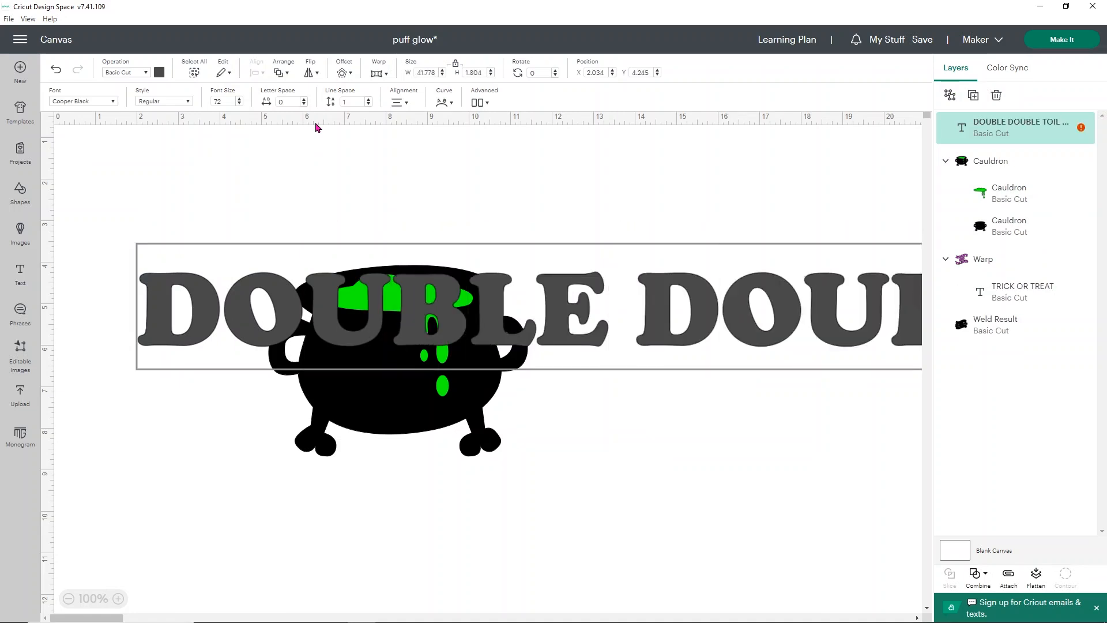
{"action": "type", "text": "BLE"}
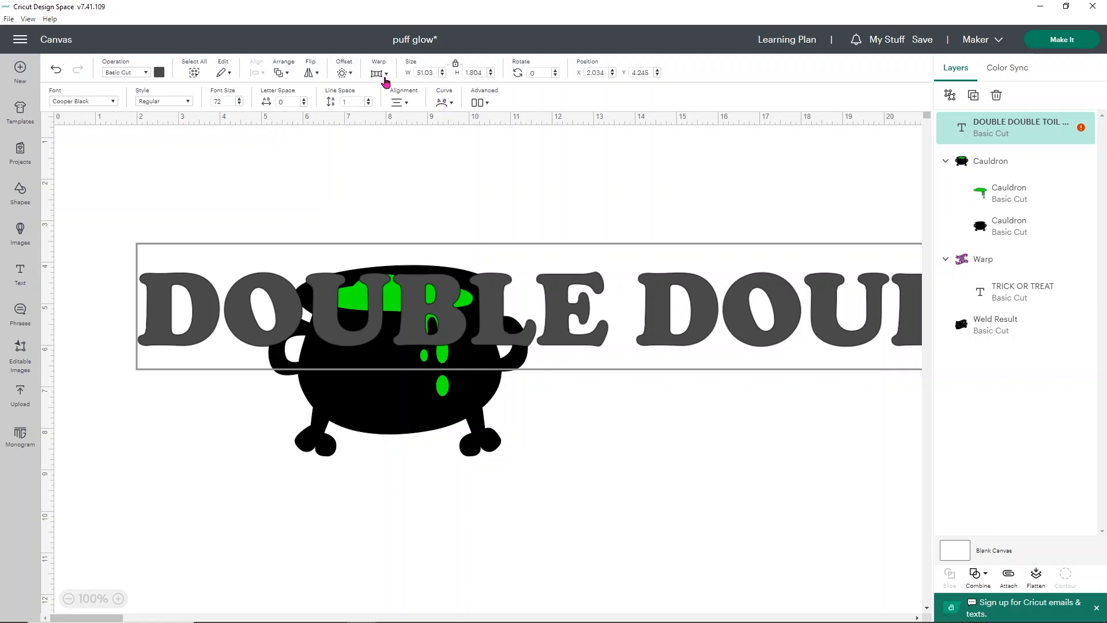
{"action": "left_click", "coordinate": [431, 73]}
{"action": "type", "text": "10"}
{"action": "key", "text": "Return"}
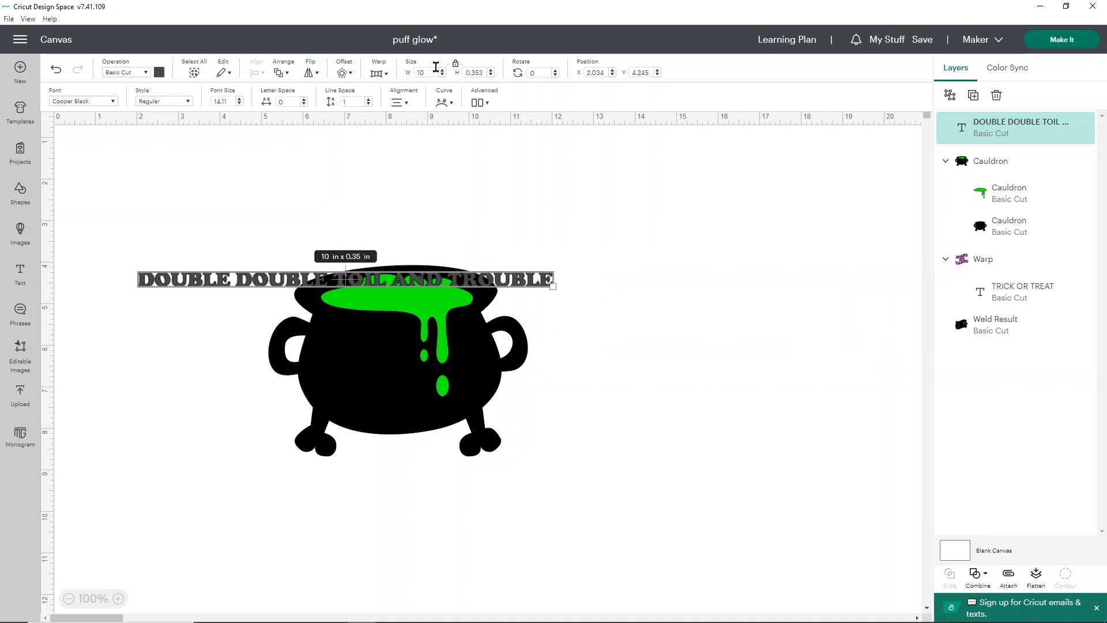
- Compare the curve of the DOUBLE DOUBLE text at -100 and 100, settling on 100 for an outward-facing circle
{"action": "left_click", "coordinate": [437, 103]}
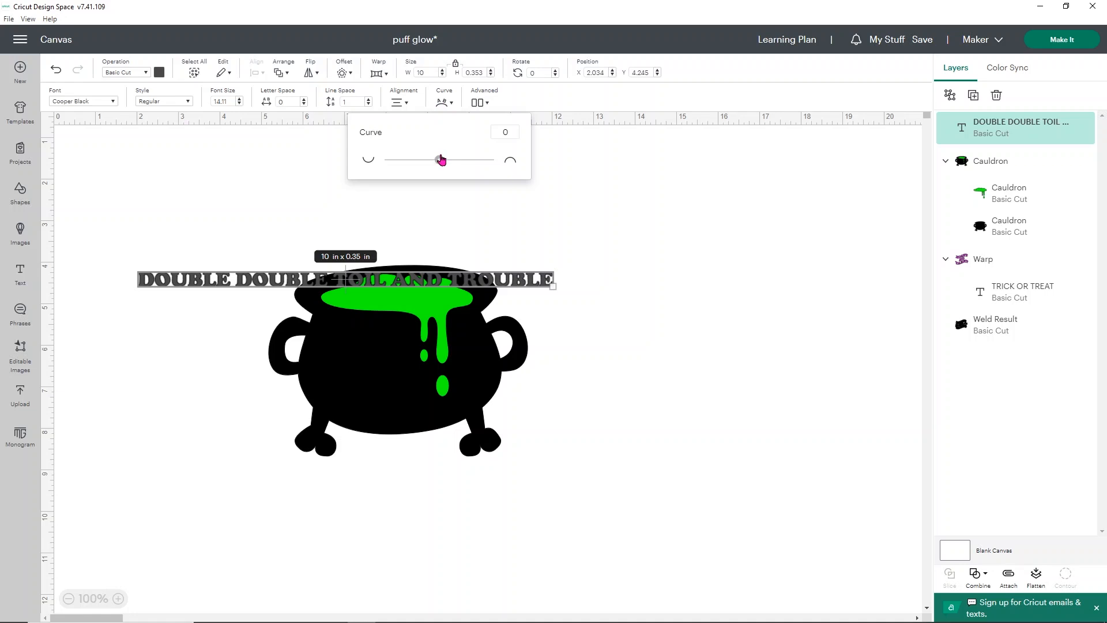
{"action": "left_click_drag", "start_coordinate": [439, 160], "coordinate": [390, 167]}
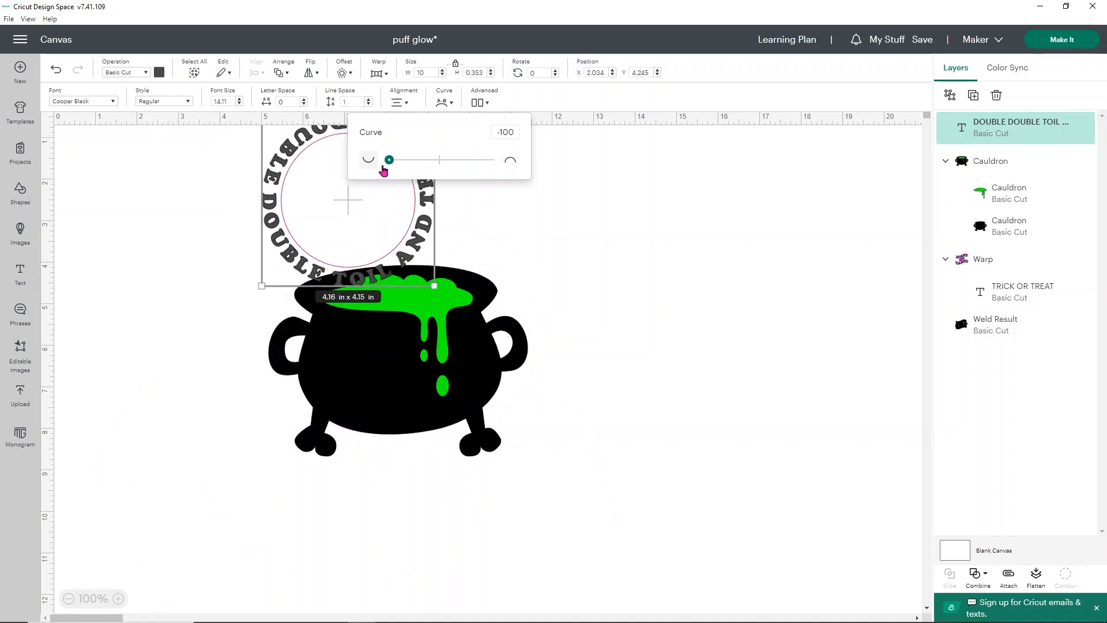
{"action": "left_click_drag", "start_coordinate": [383, 170], "coordinate": [507, 162]}
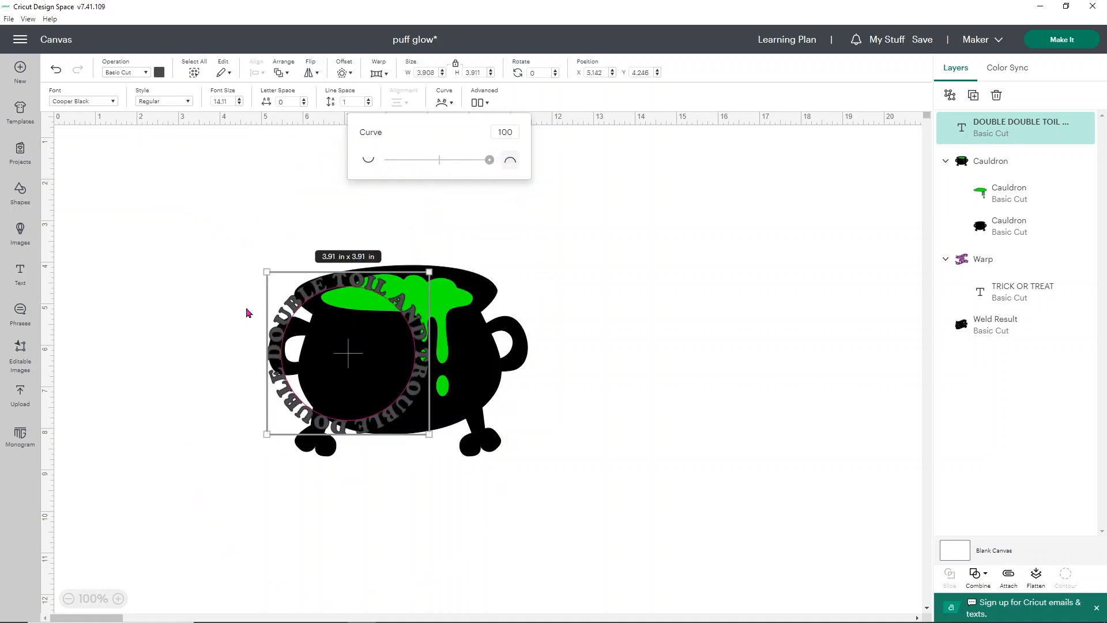
{"action": "left_click_drag", "start_coordinate": [490, 161], "coordinate": [355, 181]}
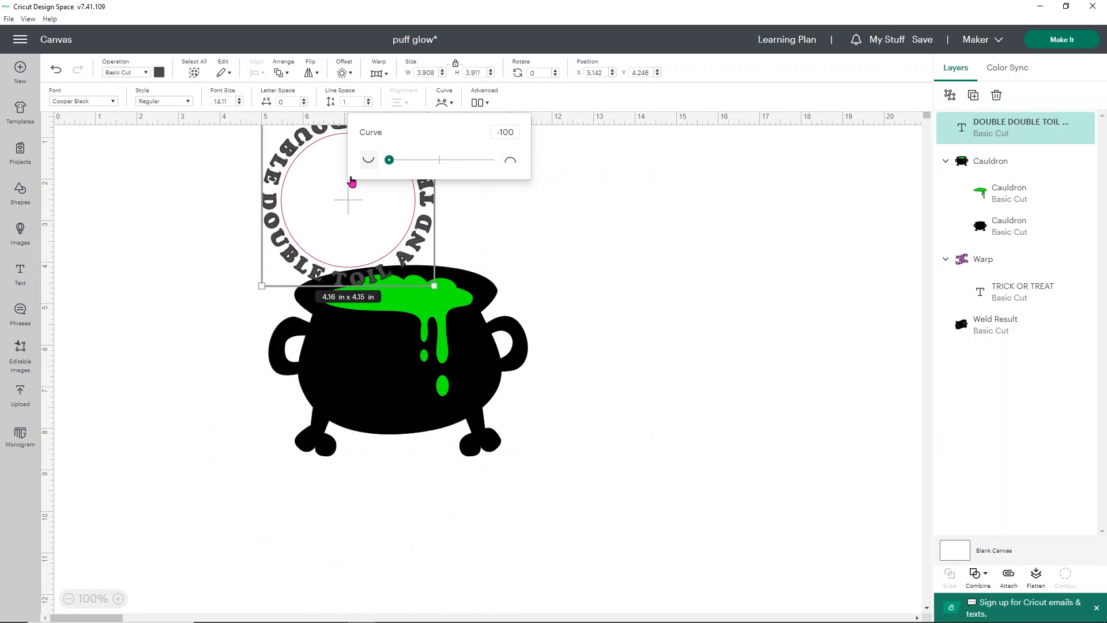
{"action": "left_click_drag", "start_coordinate": [389, 160], "coordinate": [511, 173]}
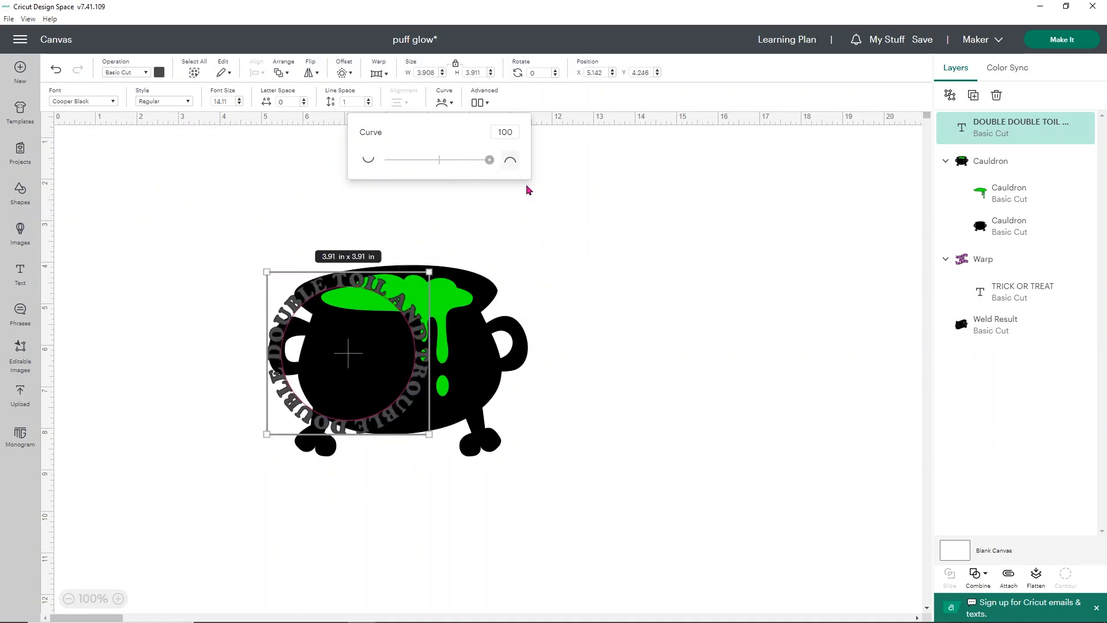
- Shift the cauldron slightly right, then enlarge the circular text to about 9.21 x 9.22 in and center it around the cauldron
{"action": "left_click", "coordinate": [568, 252]}
{"action": "left_click_drag", "start_coordinate": [423, 354], "coordinate": [456, 362]}
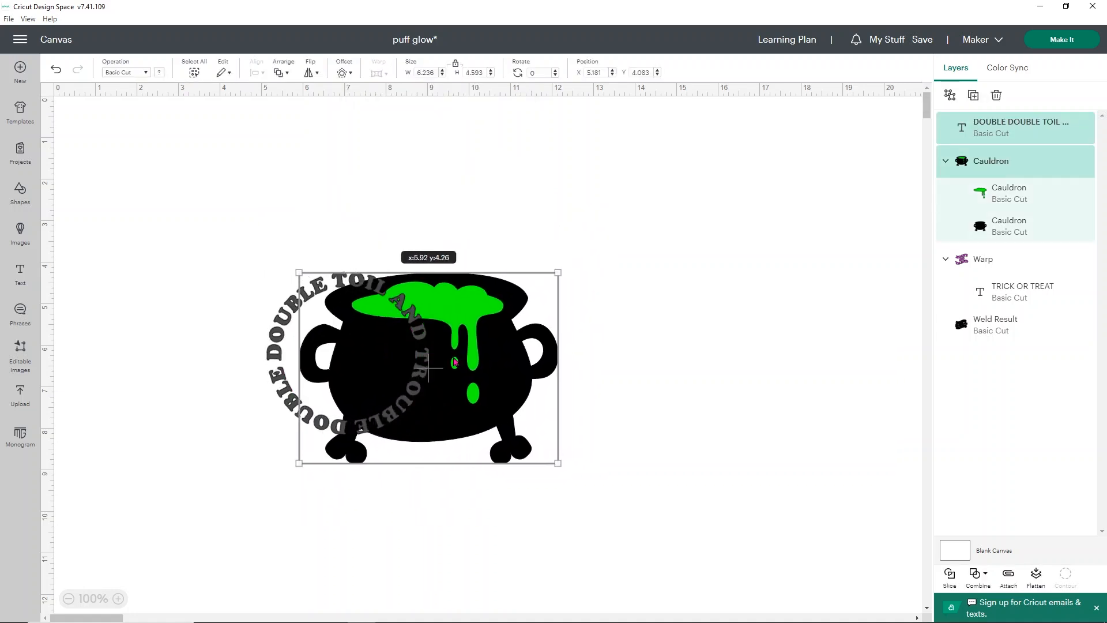
{"action": "left_click", "coordinate": [294, 317]}
{"action": "left_click_drag", "start_coordinate": [429, 433], "coordinate": [601, 414]}
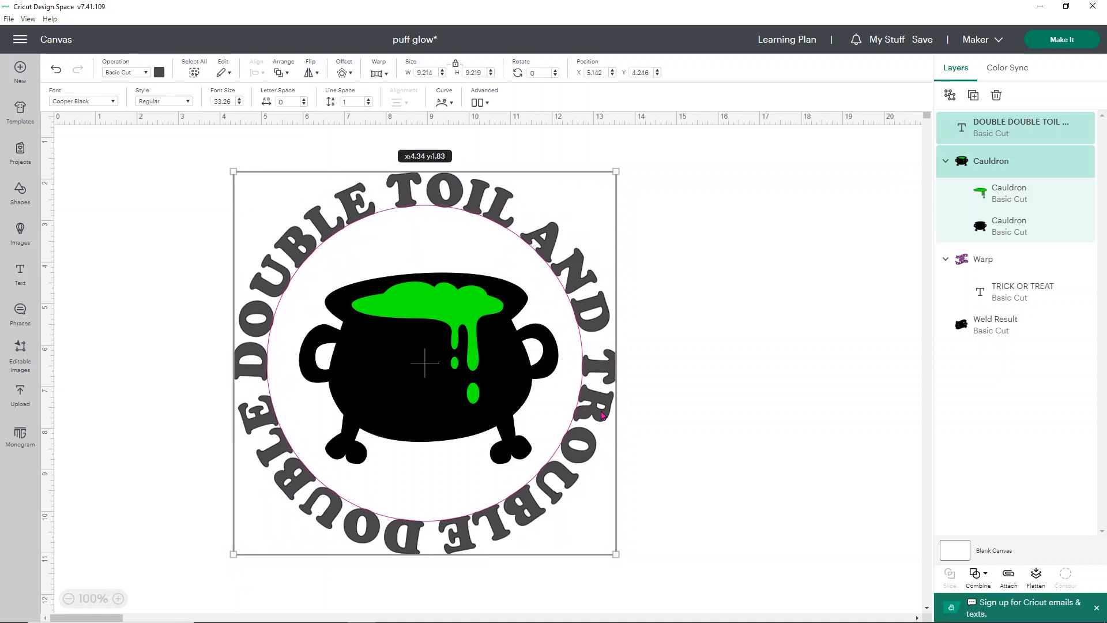
{"action": "left_click_drag", "start_coordinate": [601, 414], "coordinate": [604, 415]}
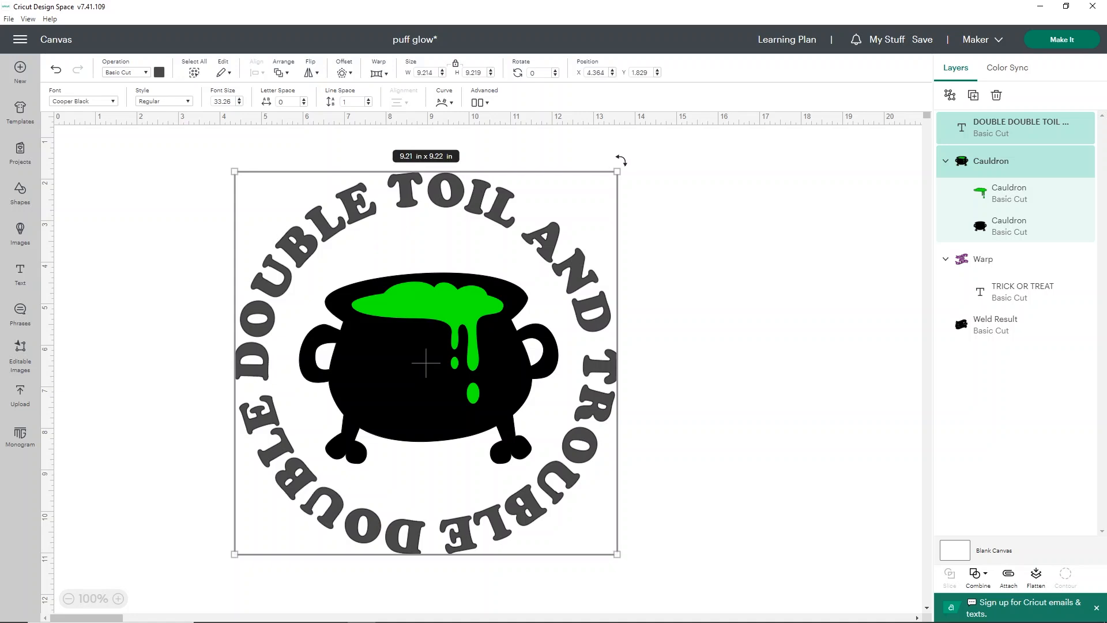
- Rotate the circular text about 90.79° so DOUBLE DOUBLE spans the top, and enlarge it to about 9.47 x 9.48 in
{"action": "left_click_drag", "start_coordinate": [622, 161], "coordinate": [574, 551]}
{"action": "left_click", "coordinate": [667, 482]}
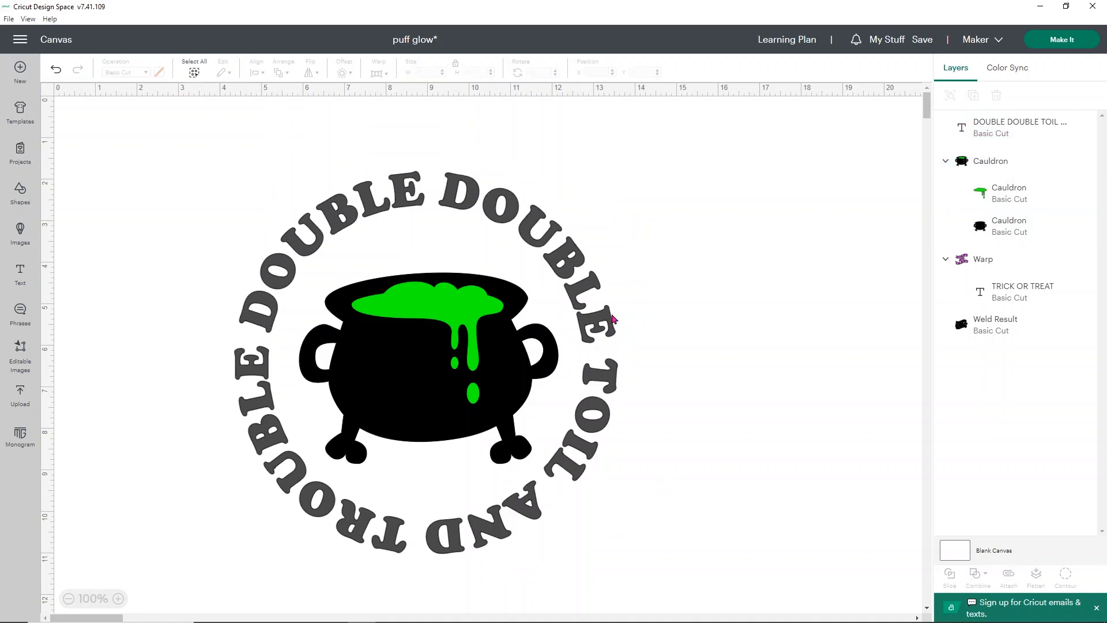
{"action": "left_click", "coordinate": [613, 319]}
{"action": "left_click_drag", "start_coordinate": [657, 198], "coordinate": [625, 163]}
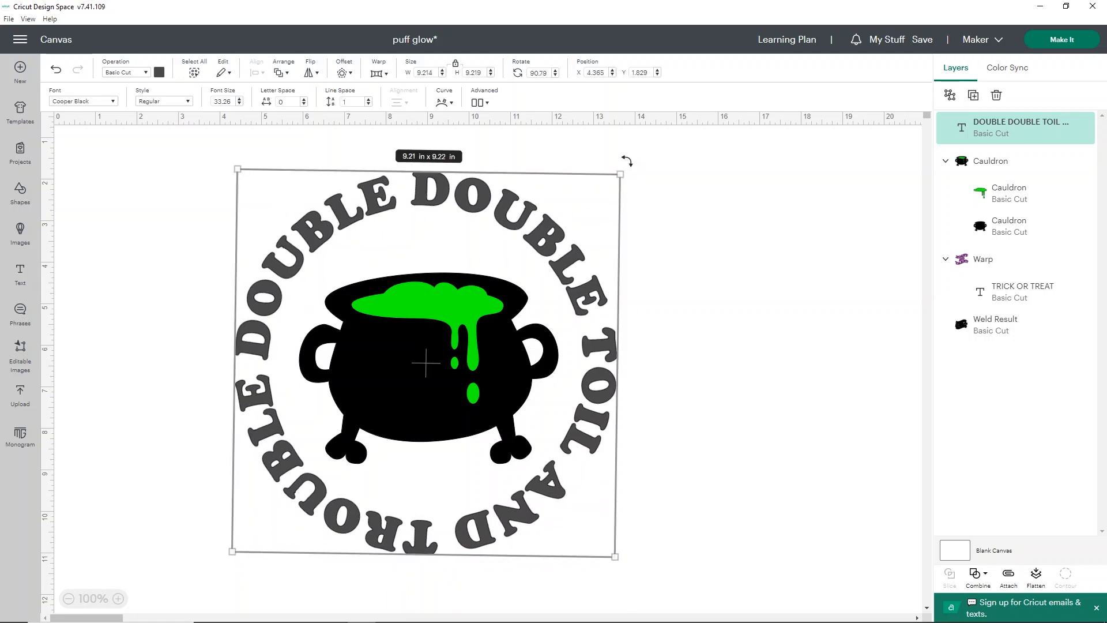
{"action": "left_click_drag", "start_coordinate": [625, 168], "coordinate": [637, 159]}
{"action": "left_click_drag", "start_coordinate": [596, 269], "coordinate": [591, 278]}
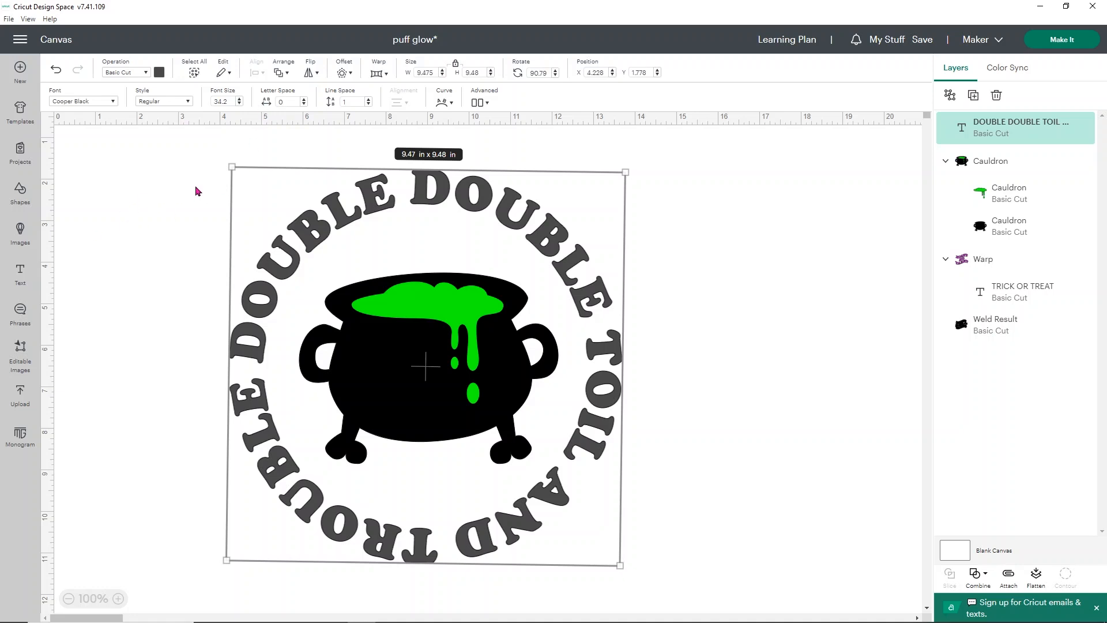
- Add a welded, round-cornered offset of about 0.111 in around the circular text
{"action": "left_click", "coordinate": [344, 73]}
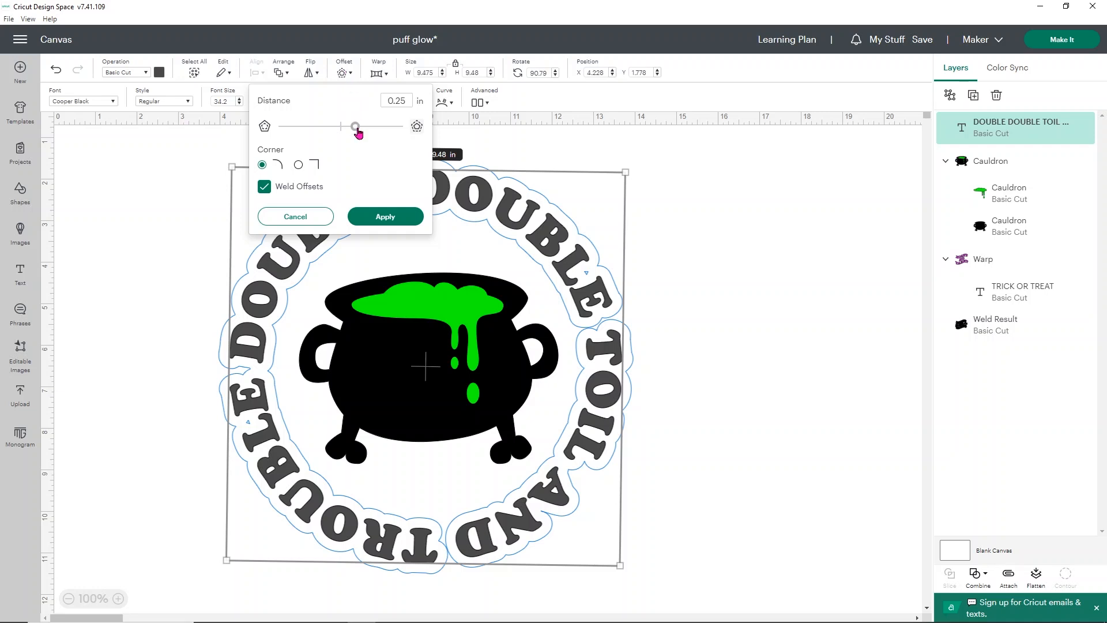
{"action": "left_click_drag", "start_coordinate": [355, 130], "coordinate": [346, 129]}
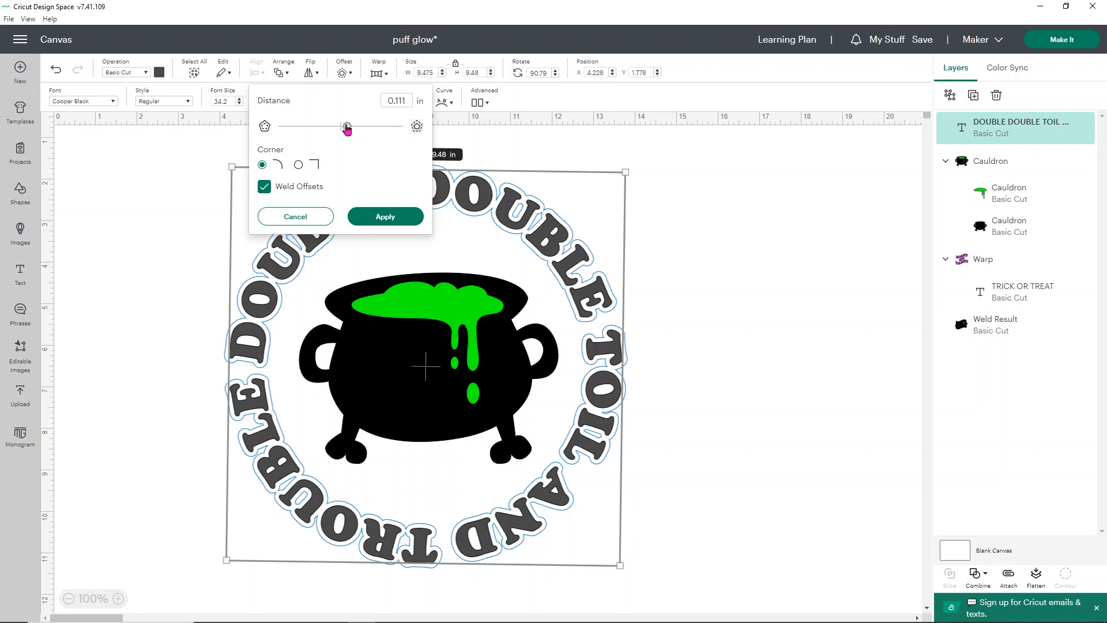
{"action": "left_click", "coordinate": [367, 222]}
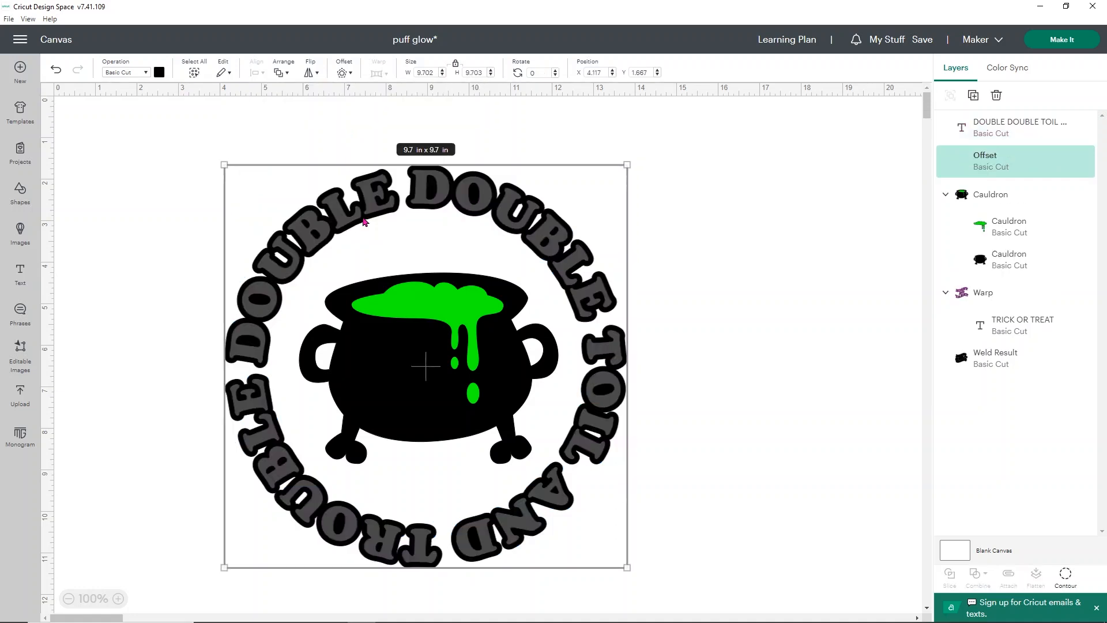
{"action": "left_click", "coordinate": [811, 142]}
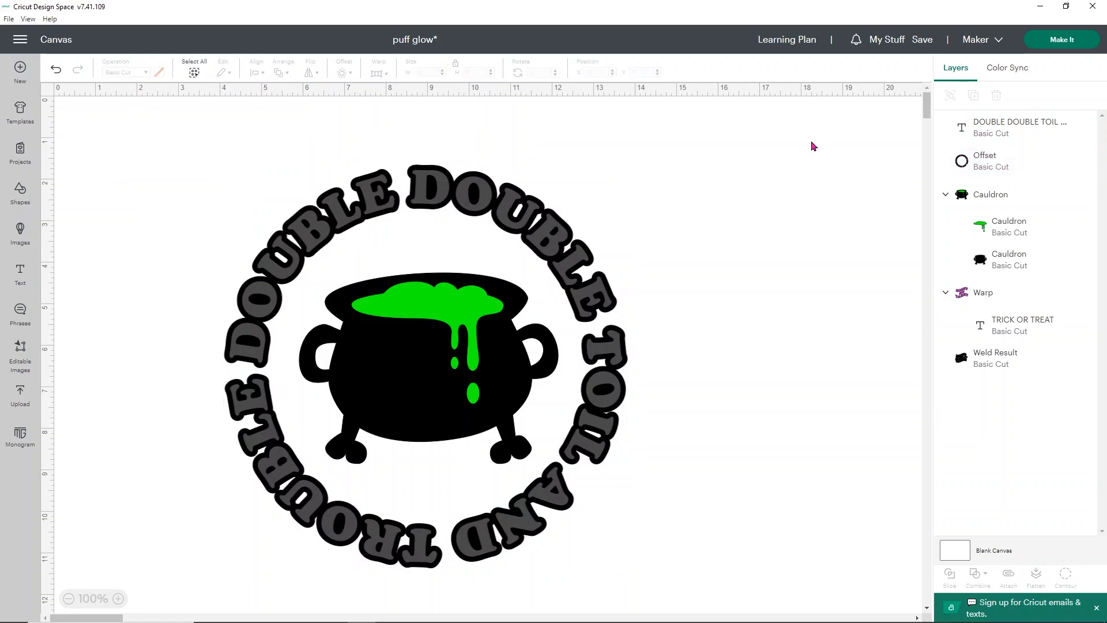
- Recolor the warped TRICK OR TREAT text blue
{"action": "left_click", "coordinate": [1002, 324]}
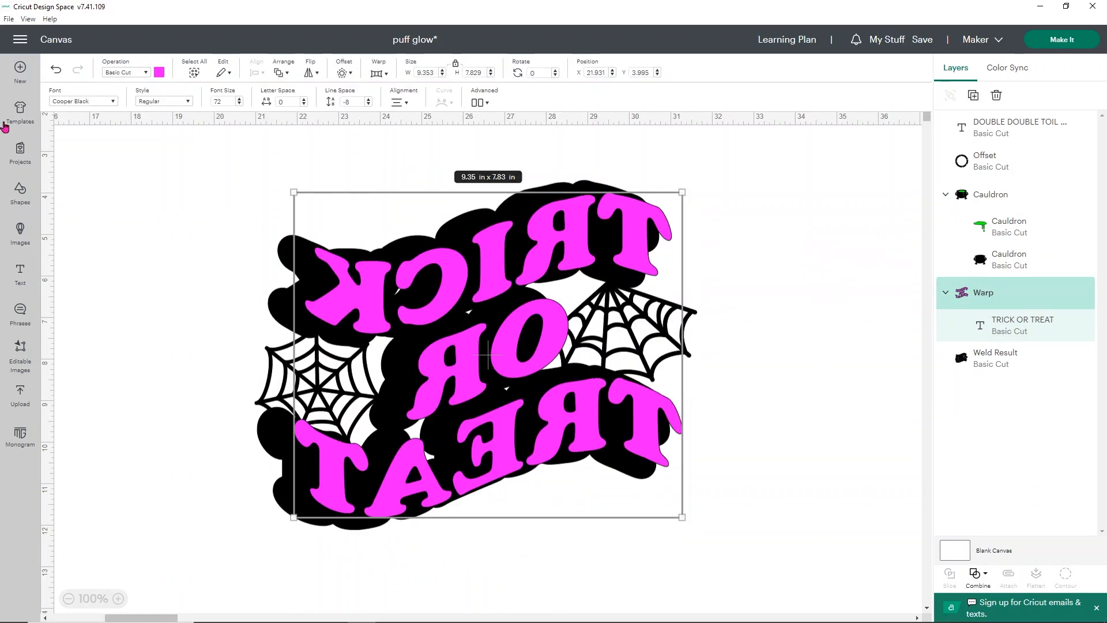
{"action": "left_click", "coordinate": [158, 73]}
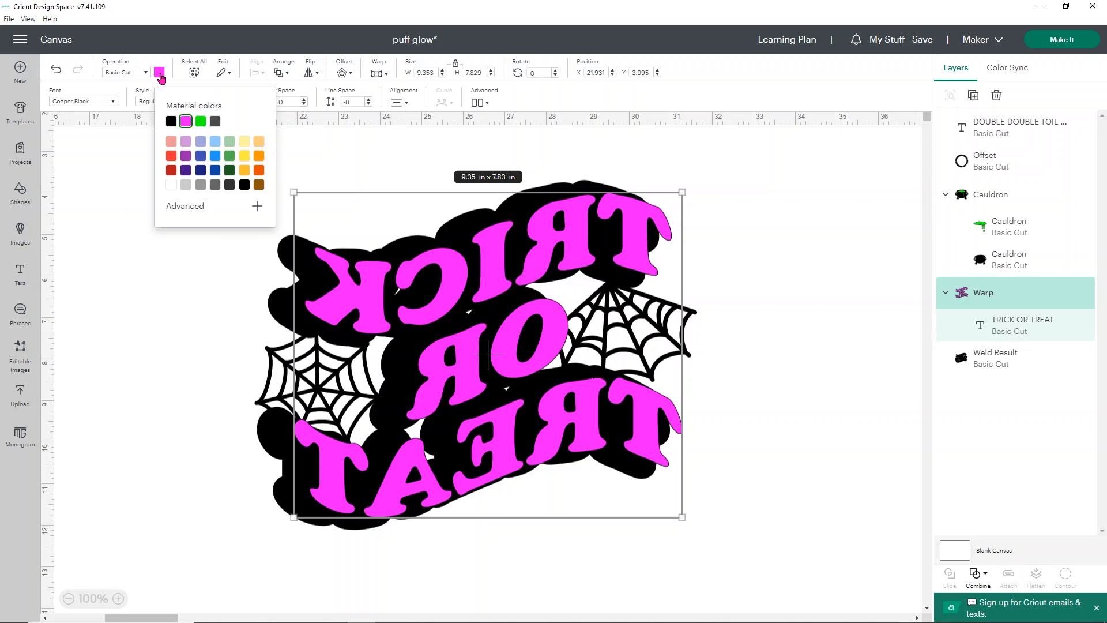
{"action": "left_click", "coordinate": [215, 156]}
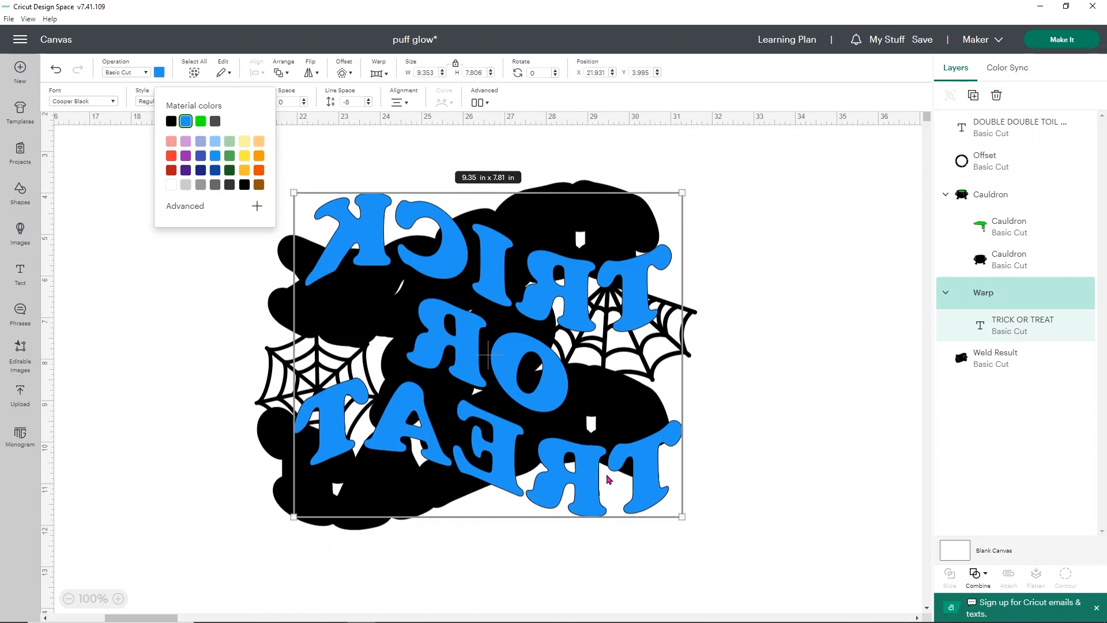
{"action": "left_click_drag", "start_coordinate": [628, 461], "coordinate": [601, 439]}
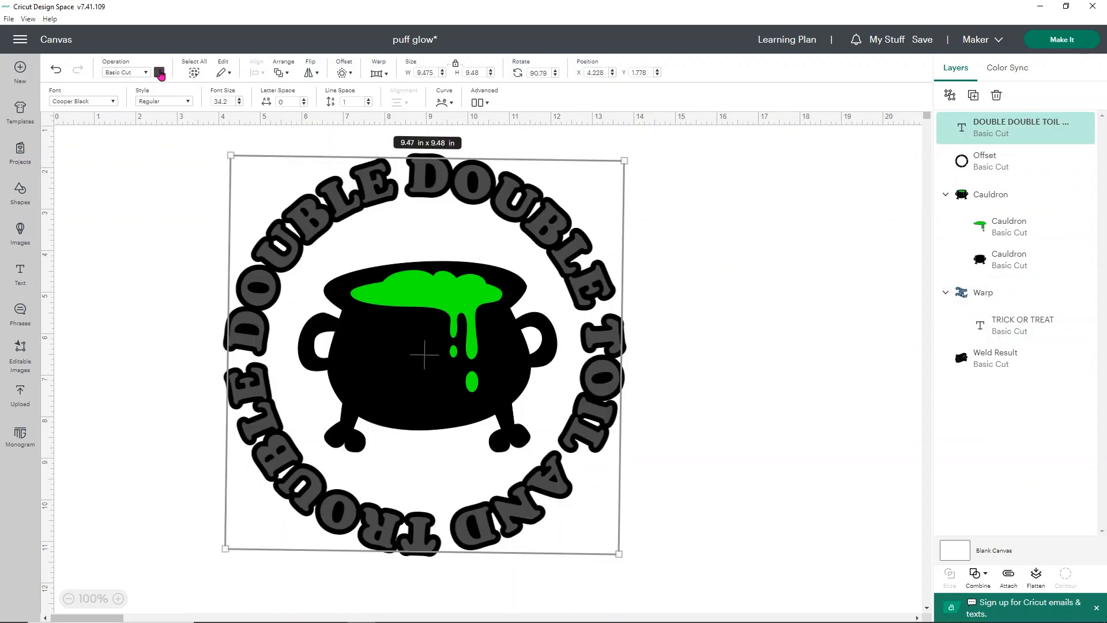
- Recolor the circular DOUBLE DOUBLE text with the custom hot pink #ff00cd
{"action": "left_click", "coordinate": [161, 73]}
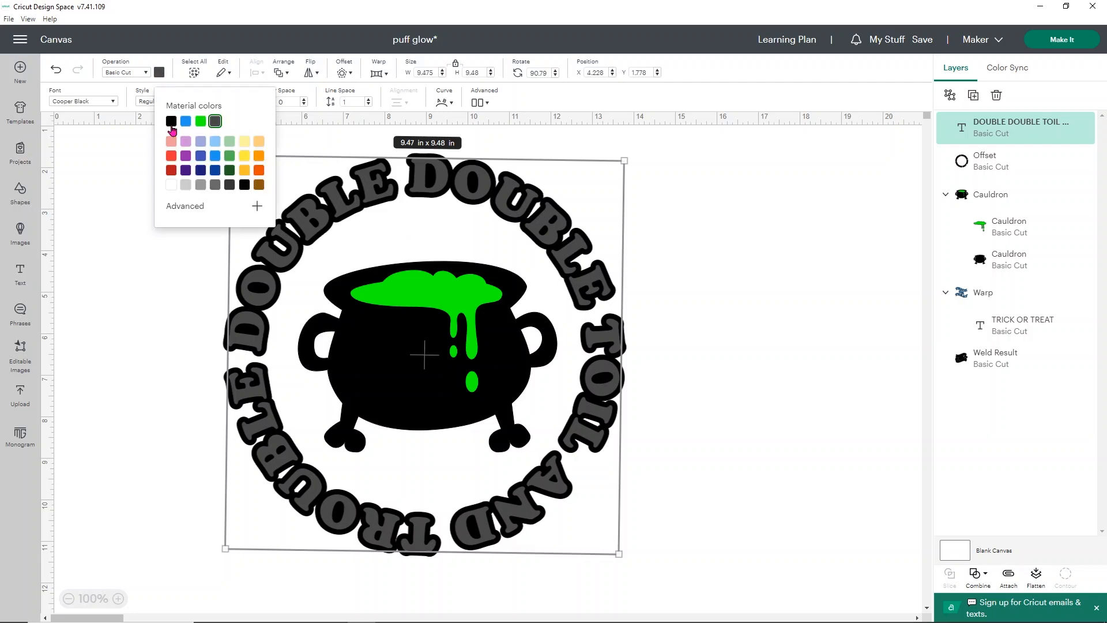
{"action": "left_click", "coordinate": [257, 209]}
{"action": "left_click_drag", "start_coordinate": [207, 315], "coordinate": [254, 315]}
{"action": "left_click", "coordinate": [263, 216]}
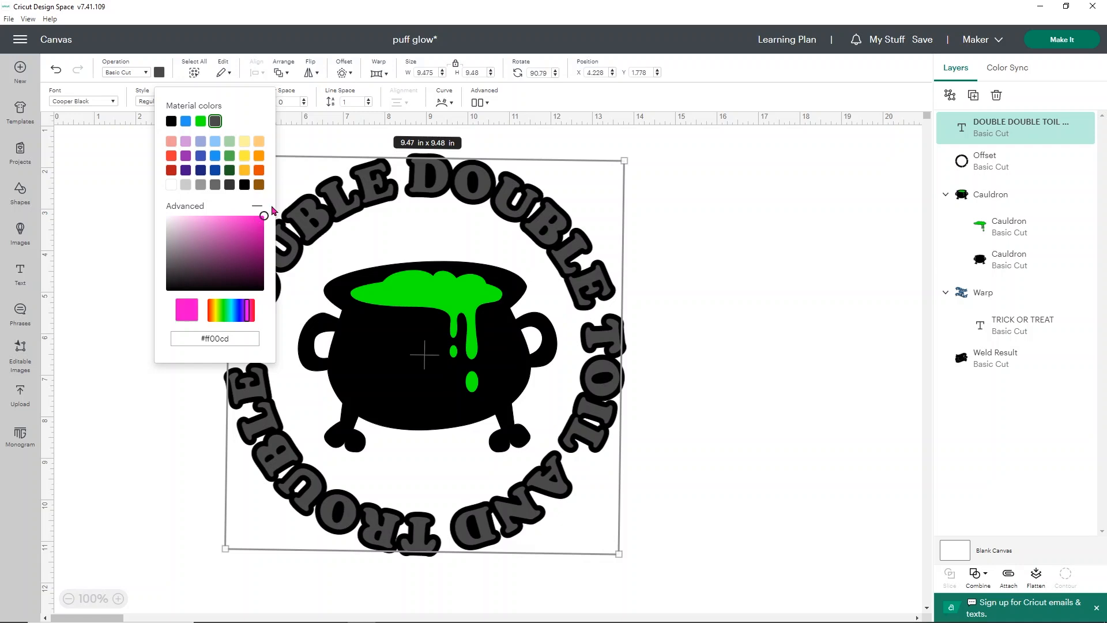
{"action": "left_click", "coordinate": [107, 355]}
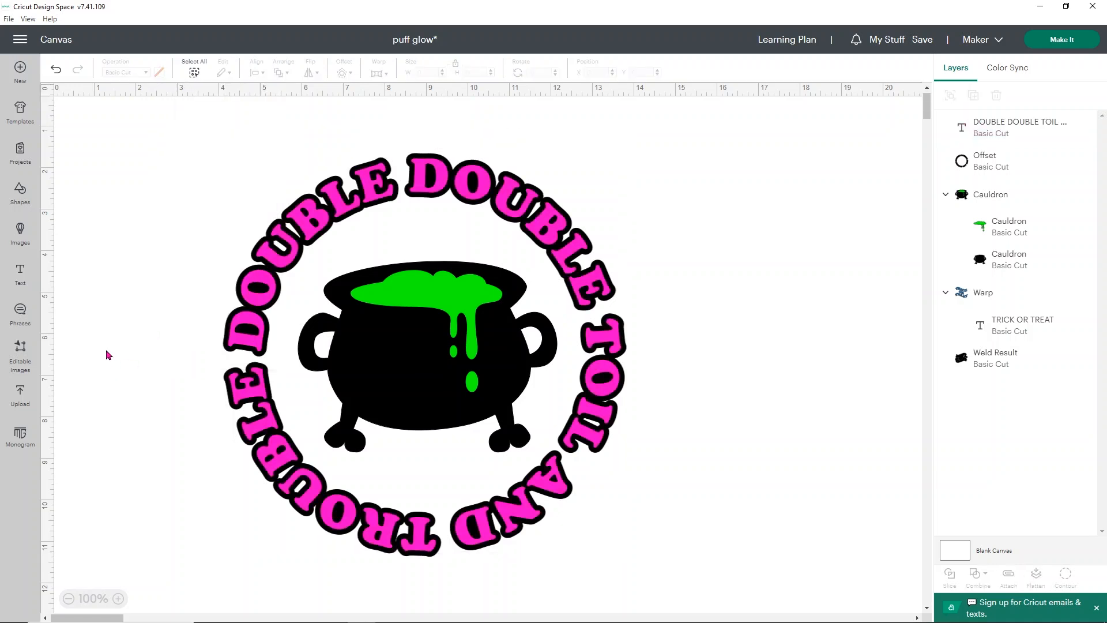
- Ungroup the cauldron image into its green drips and black body
{"action": "key", "text": "ctrl+z"}
{"action": "left_click", "coordinate": [1016, 198]}
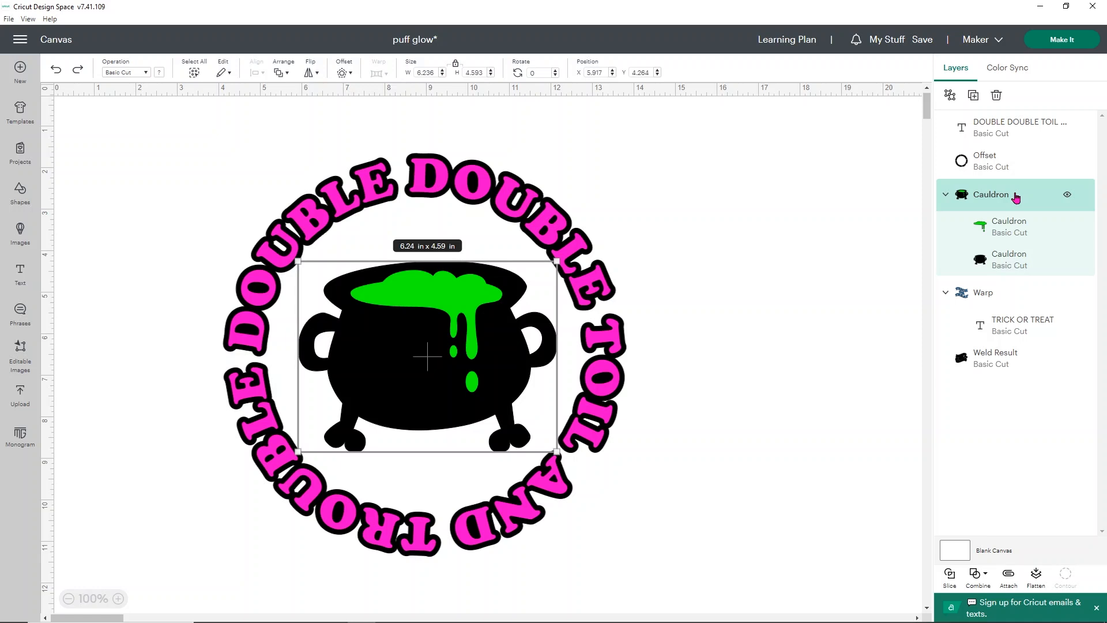
{"action": "left_click", "coordinate": [949, 99]}
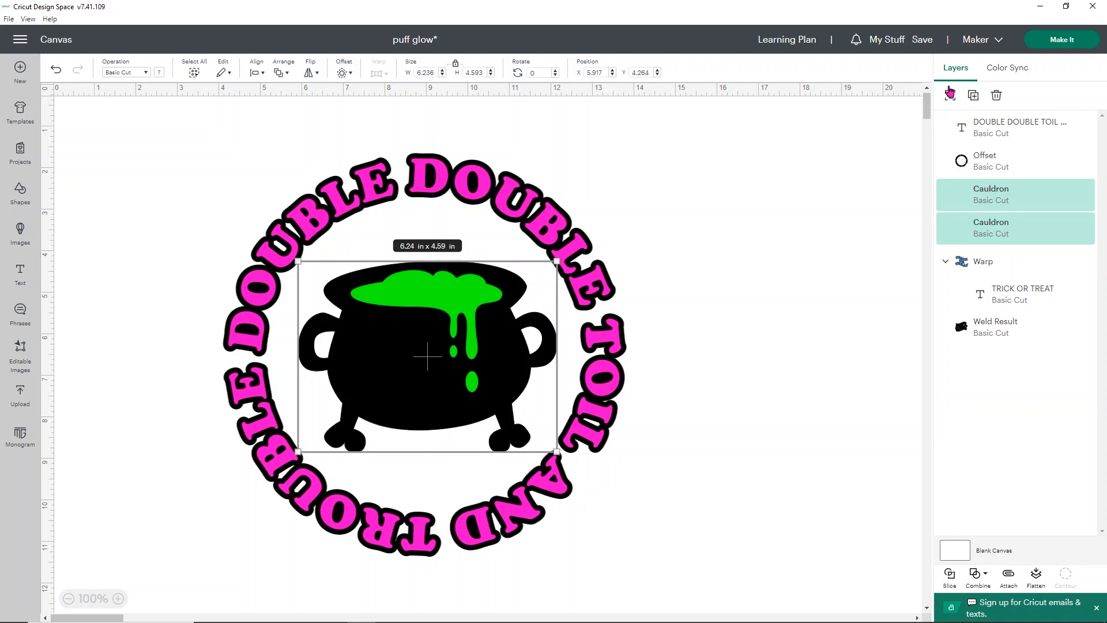
- Attach the black cauldron body to the circular text's offset and send the attached pair to the back
{"action": "left_click", "coordinate": [997, 231]}
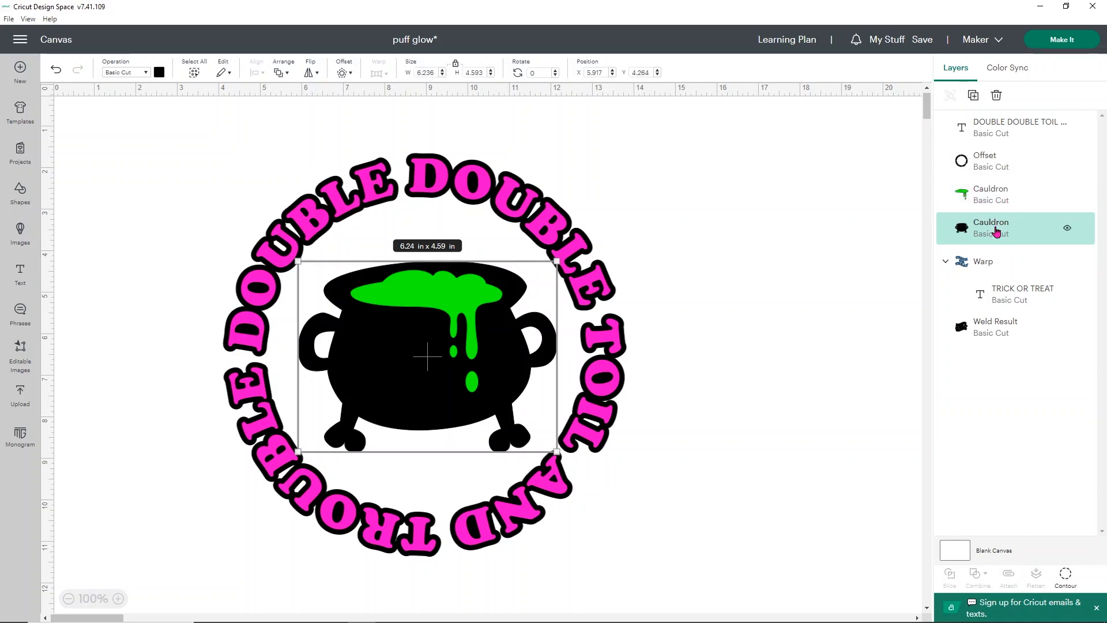
{"action": "left_click", "coordinate": [983, 162], "text": "shift"}
{"action": "left_click", "coordinate": [1008, 574]}
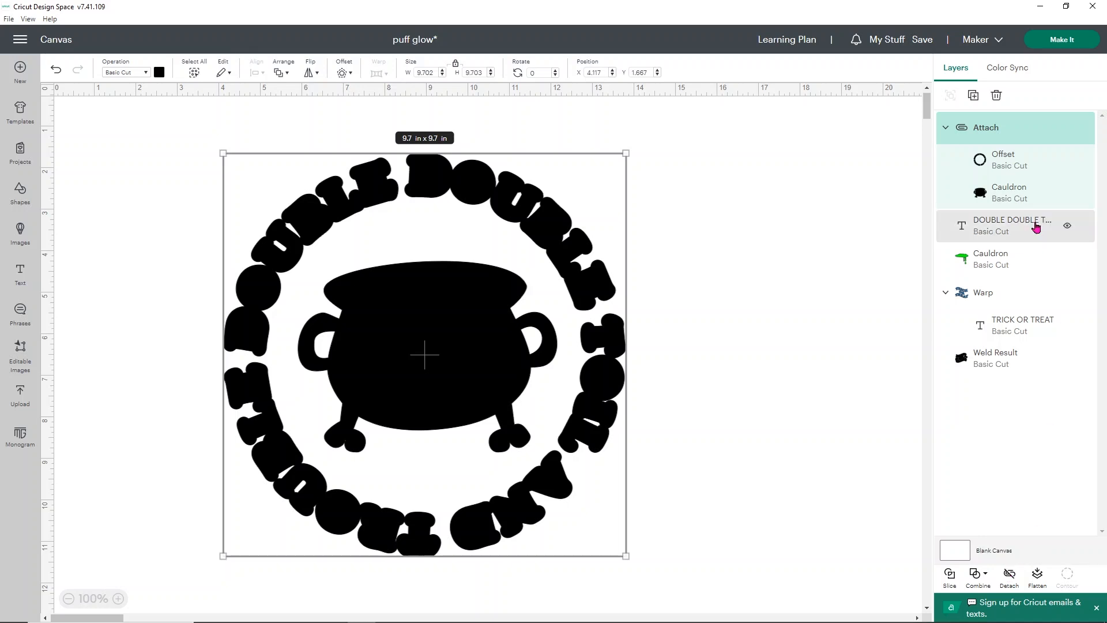
{"action": "right_click", "coordinate": [1020, 132]}
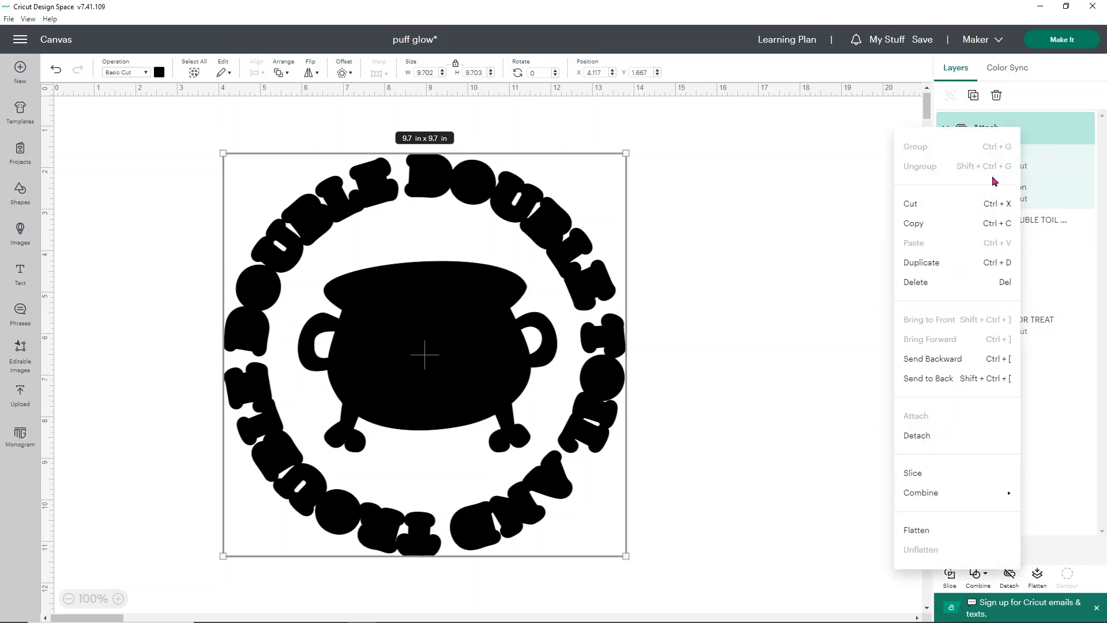
{"action": "left_click", "coordinate": [938, 378]}
{"action": "left_click", "coordinate": [690, 339]}
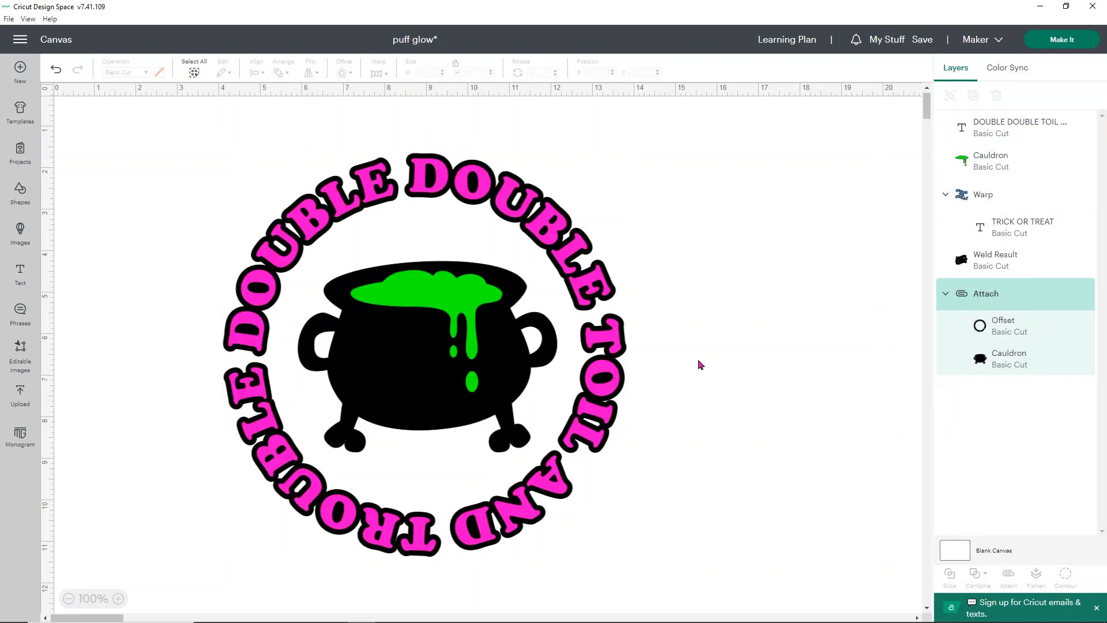
- Flip the whole cauldron design with its circular DOUBLE DOUBLE text horizontally
{"action": "left_click_drag", "start_coordinate": [722, 541], "coordinate": [162, 150]}
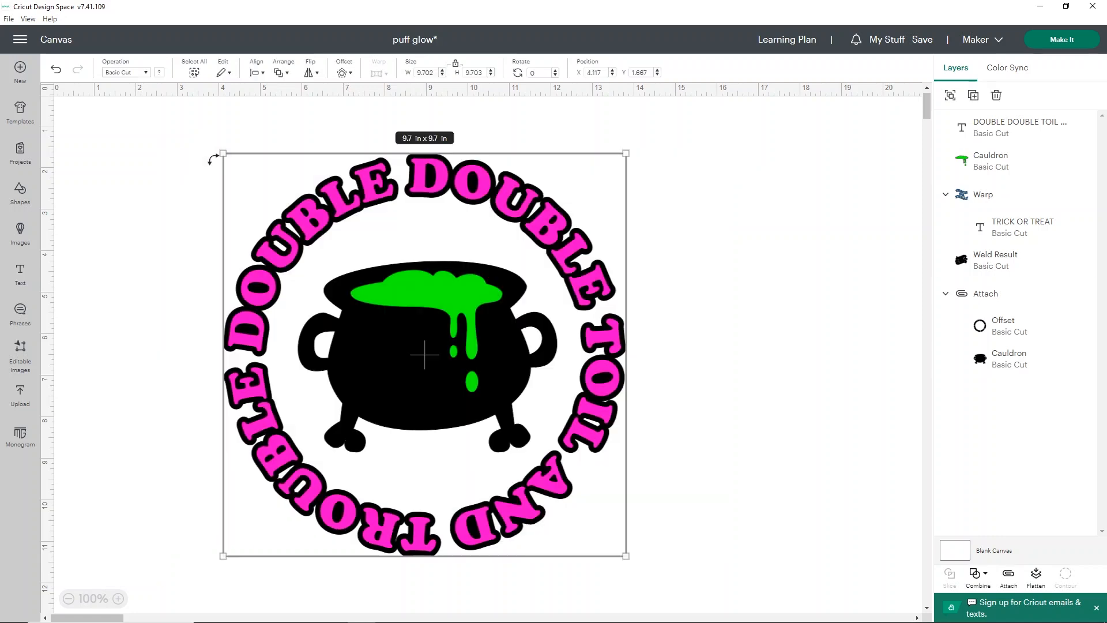
{"action": "left_click", "coordinate": [317, 74]}
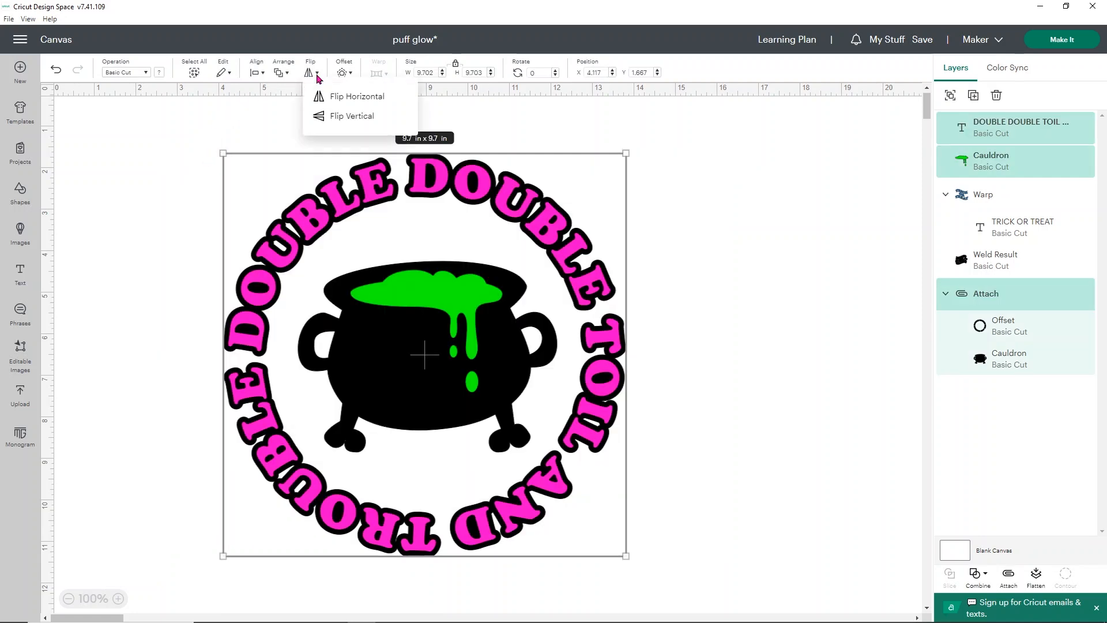
{"action": "left_click", "coordinate": [323, 98]}
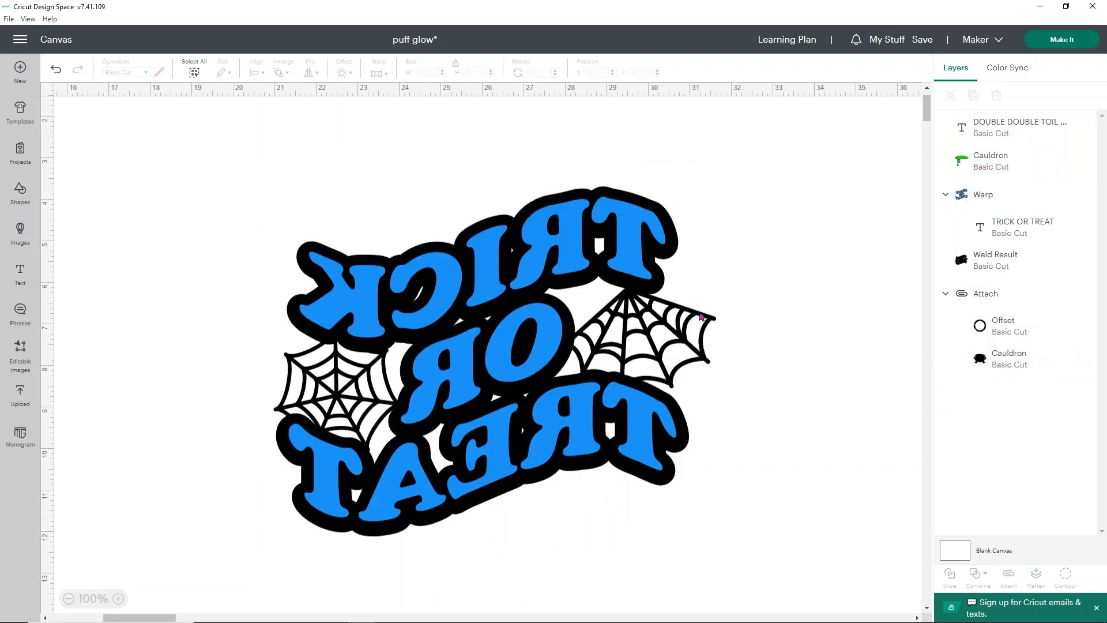
- Send the project to mat preparation and review the cut layouts through the black, green, blue and pink mats
{"action": "left_click", "coordinate": [1045, 128]}
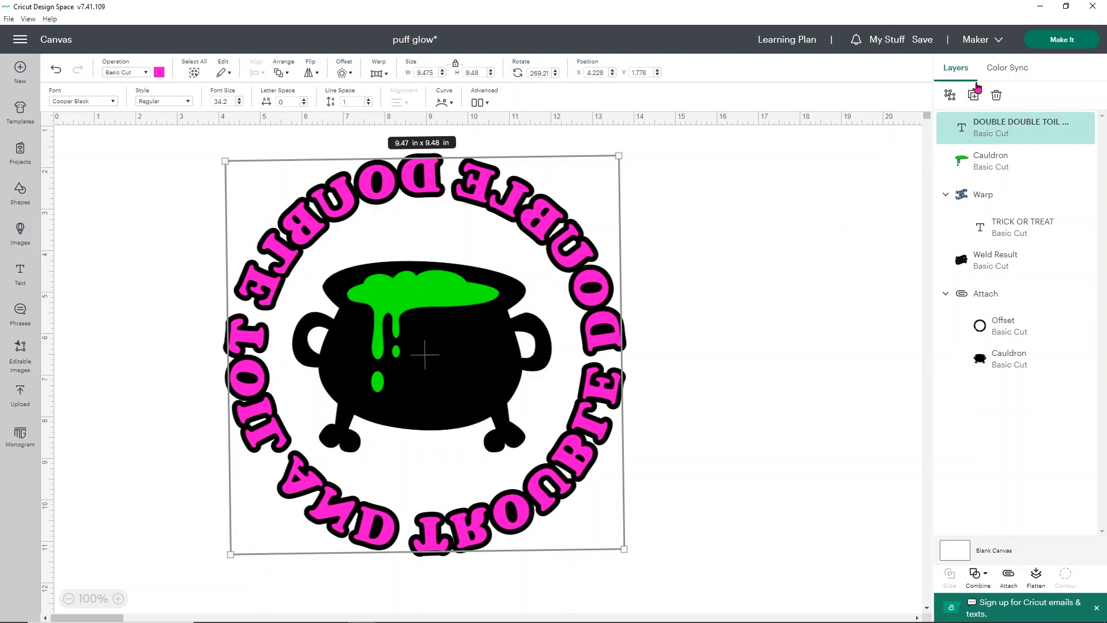
{"action": "left_click", "coordinate": [1044, 49]}
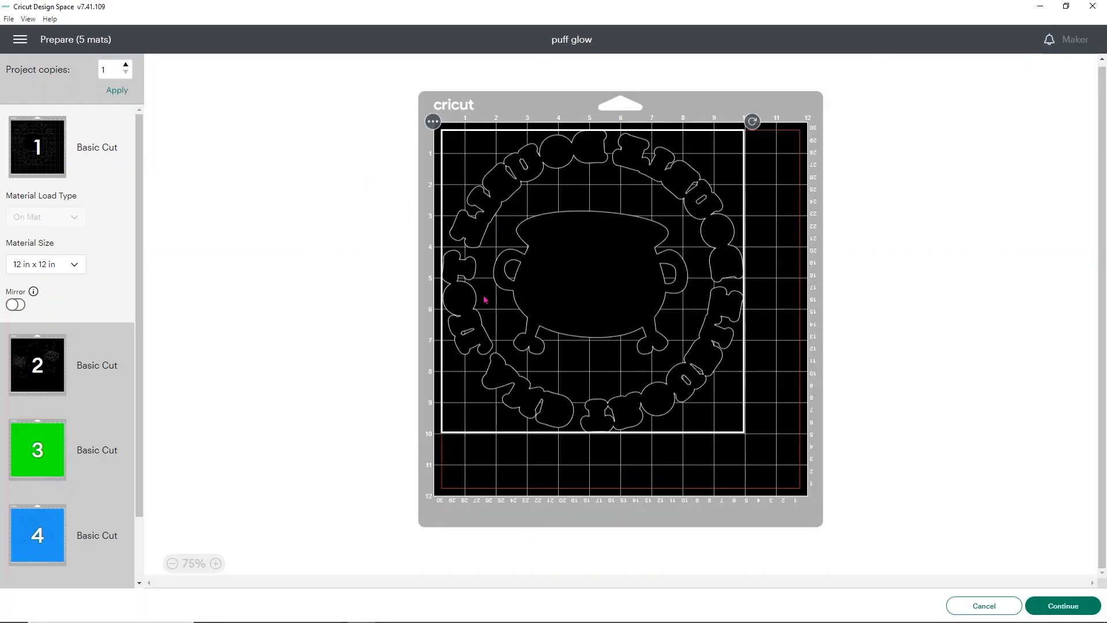
{"action": "left_click", "coordinate": [38, 351]}
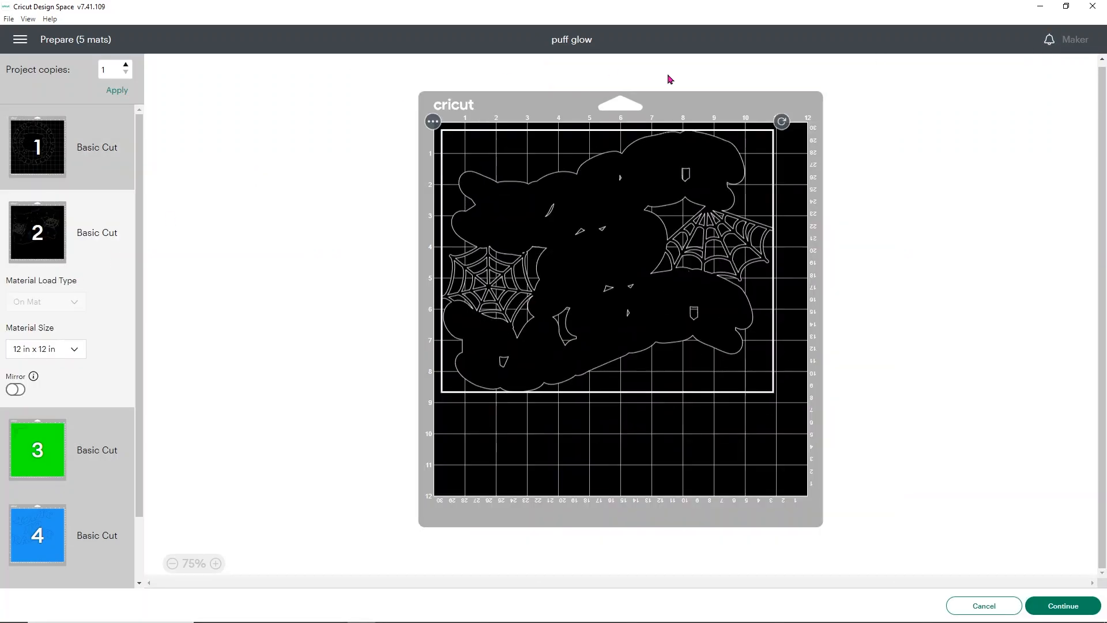
{"action": "left_click", "coordinate": [46, 467]}
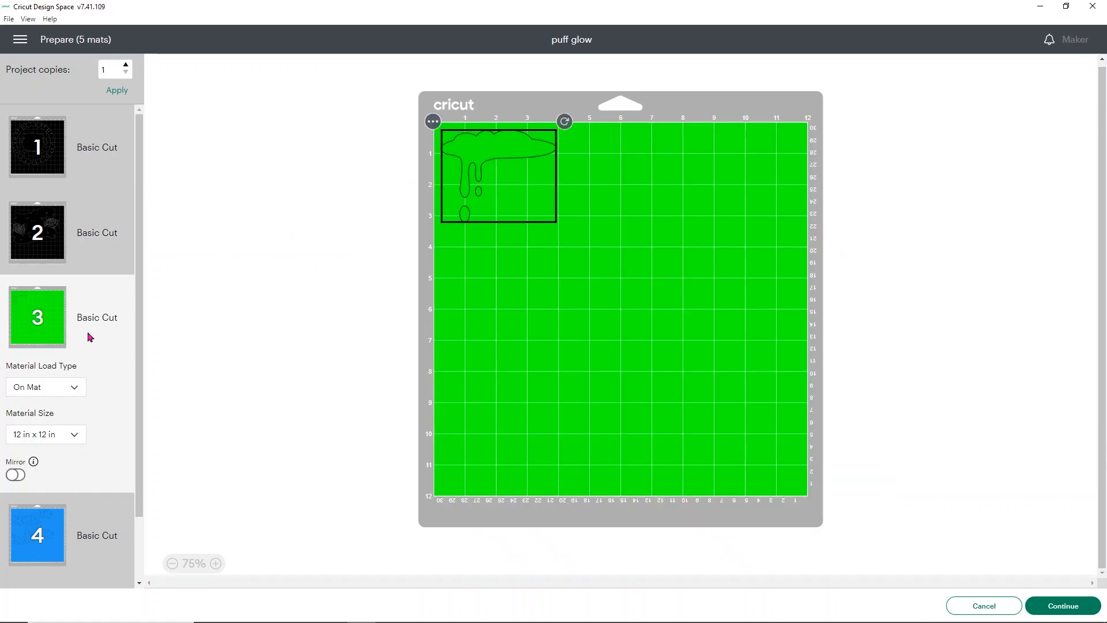
{"action": "scroll", "coordinate": [98, 349], "scroll_direction": "down", "scroll_amount": 3}
{"action": "left_click", "coordinate": [49, 459]}
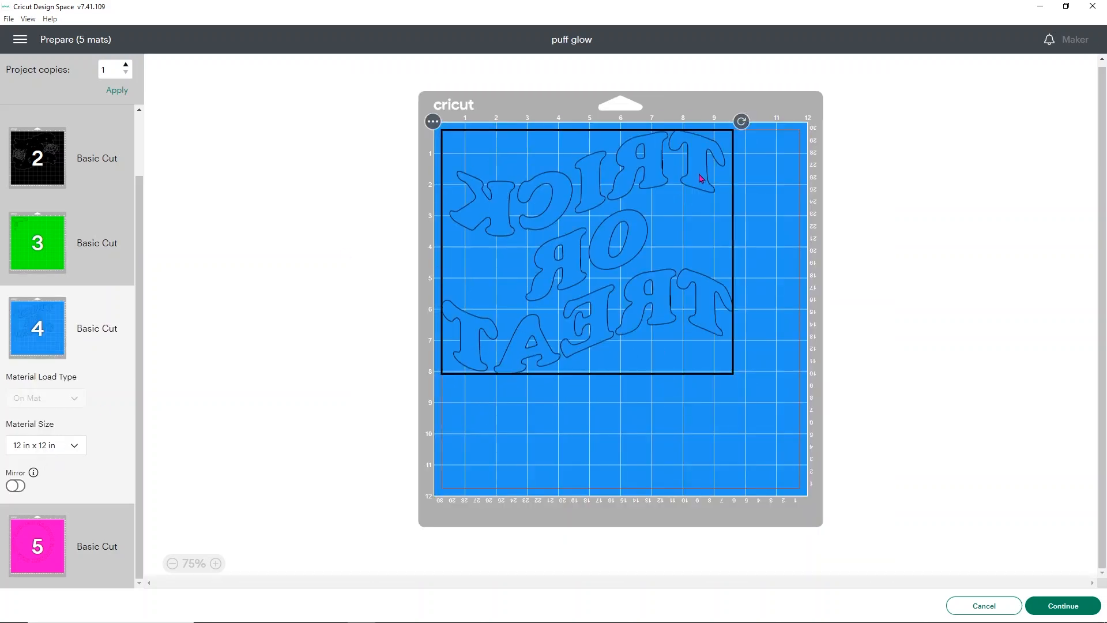
{"action": "left_click", "coordinate": [50, 548]}
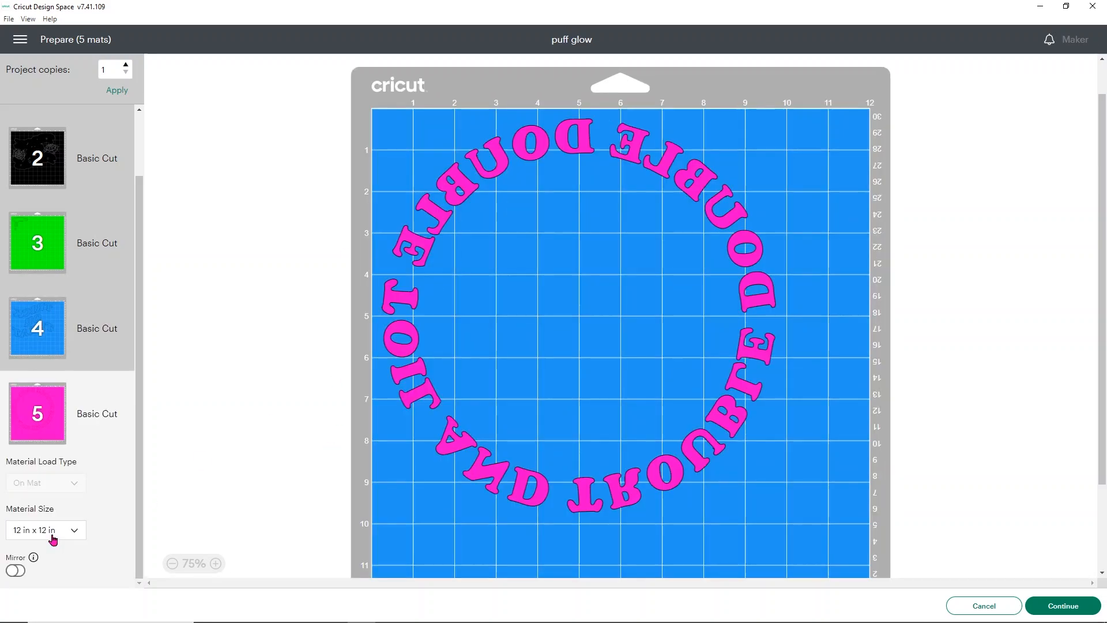